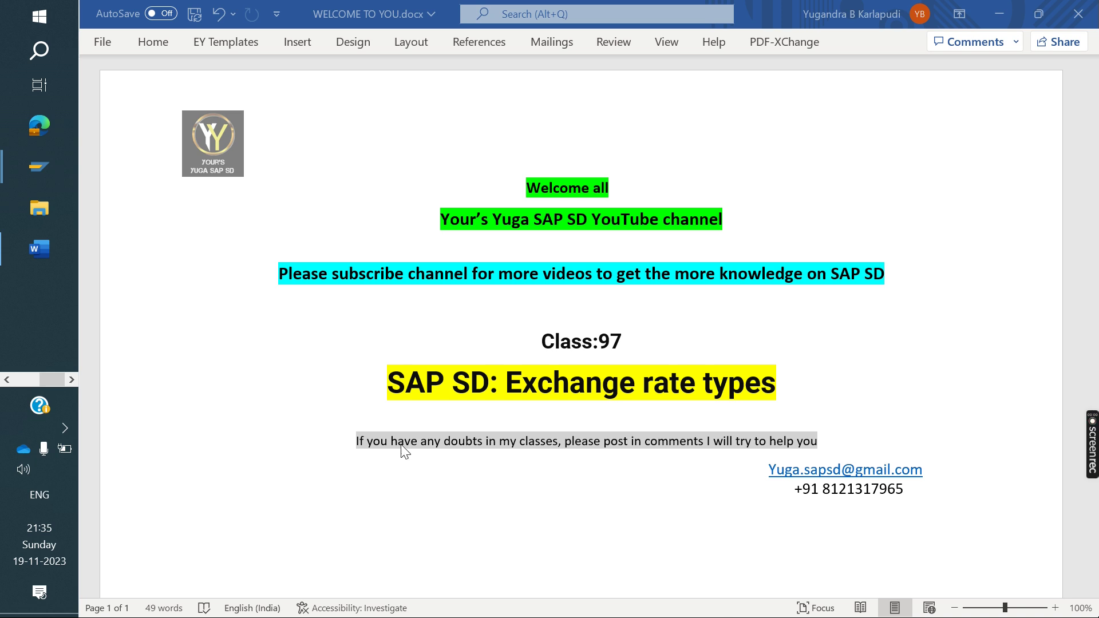
Step: Switch to the SAP Easy Access window and start transaction VA01 to create a sales order
mouse_move(25, 166)
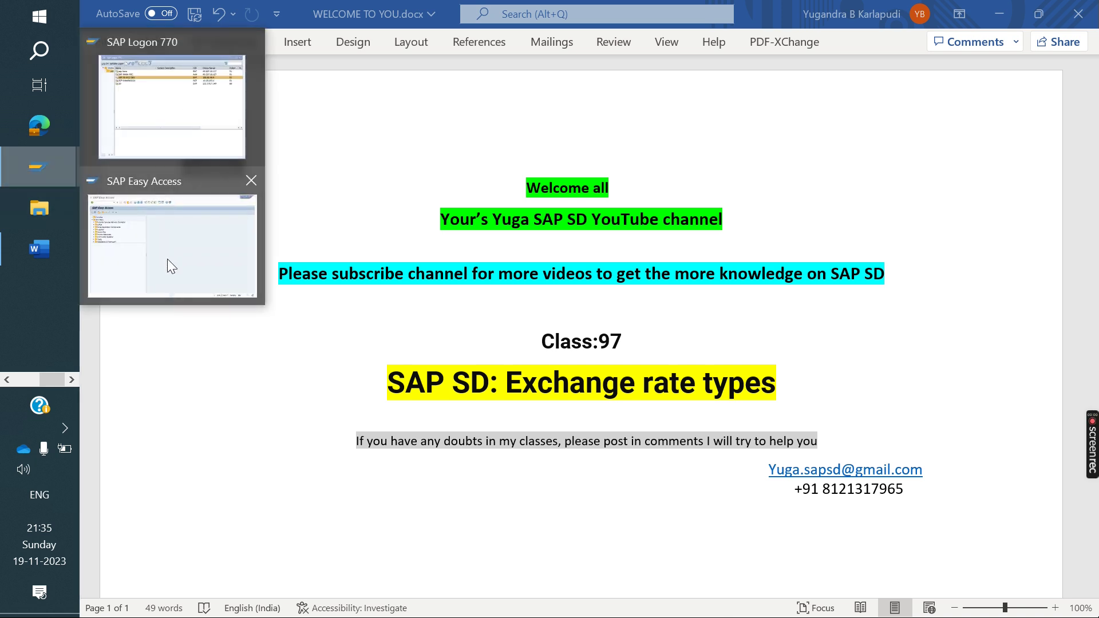
left_click(211, 252)
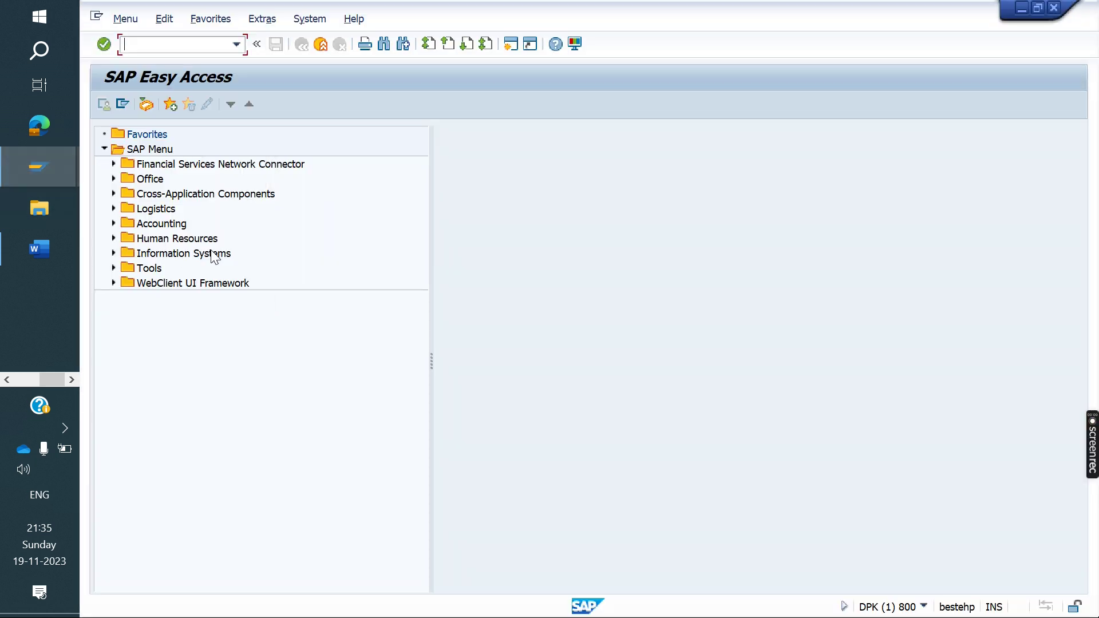
type("/NVA01")
key("Return")
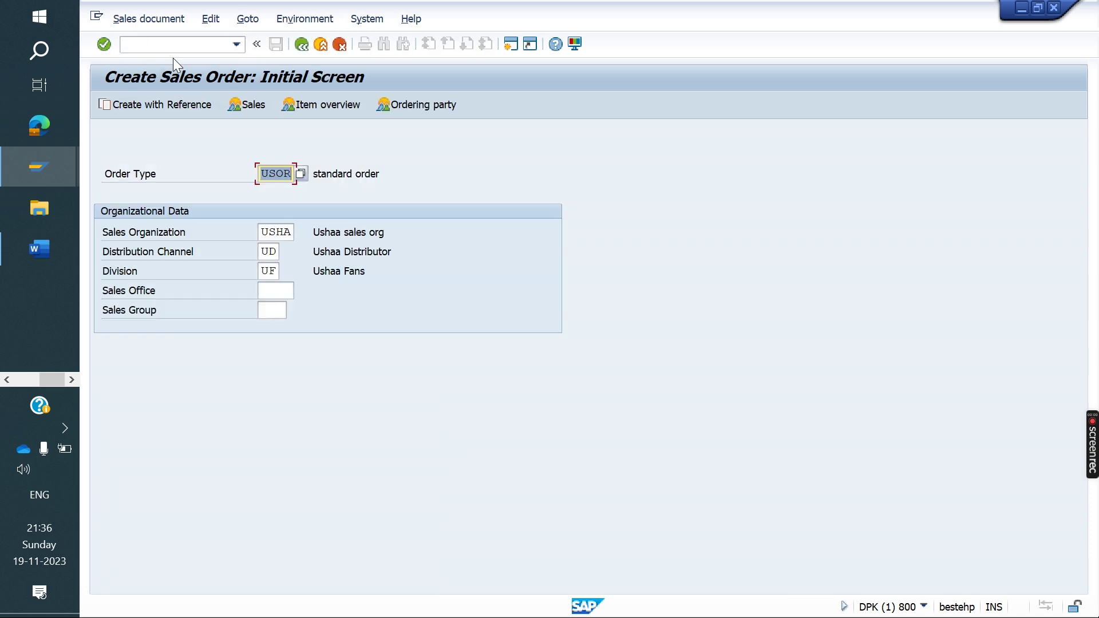
Step: Open a new USOR order and enter the customer's sold-to number and the PO number EXCHANGE RATE
key("Return")
key("Down")
key("Return")
key("Return")
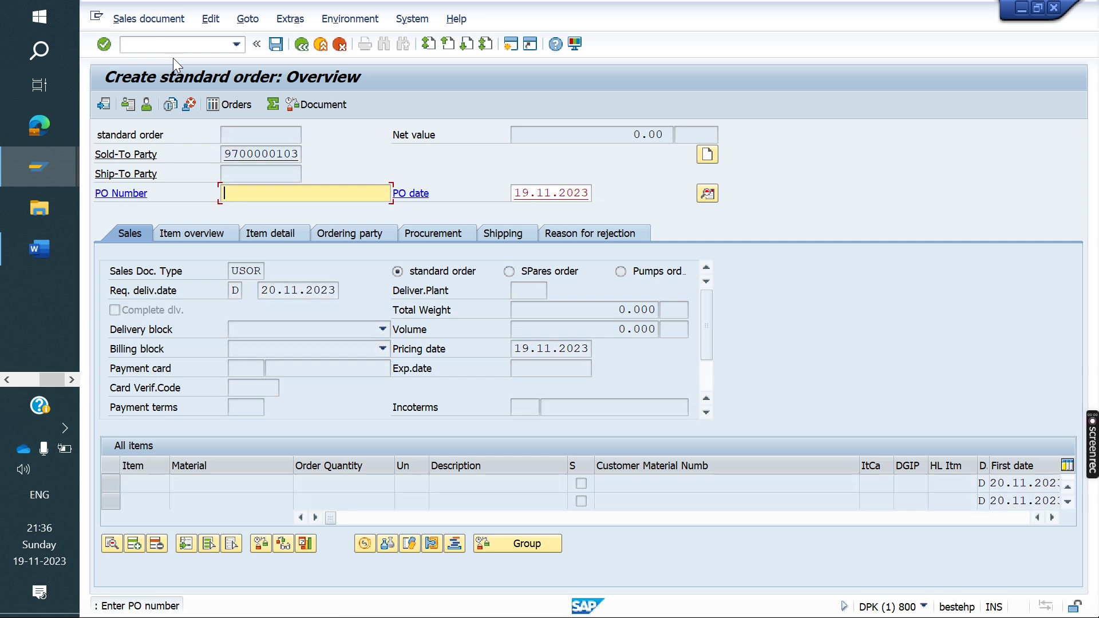
key("Down")
key("Return")
key("Return")
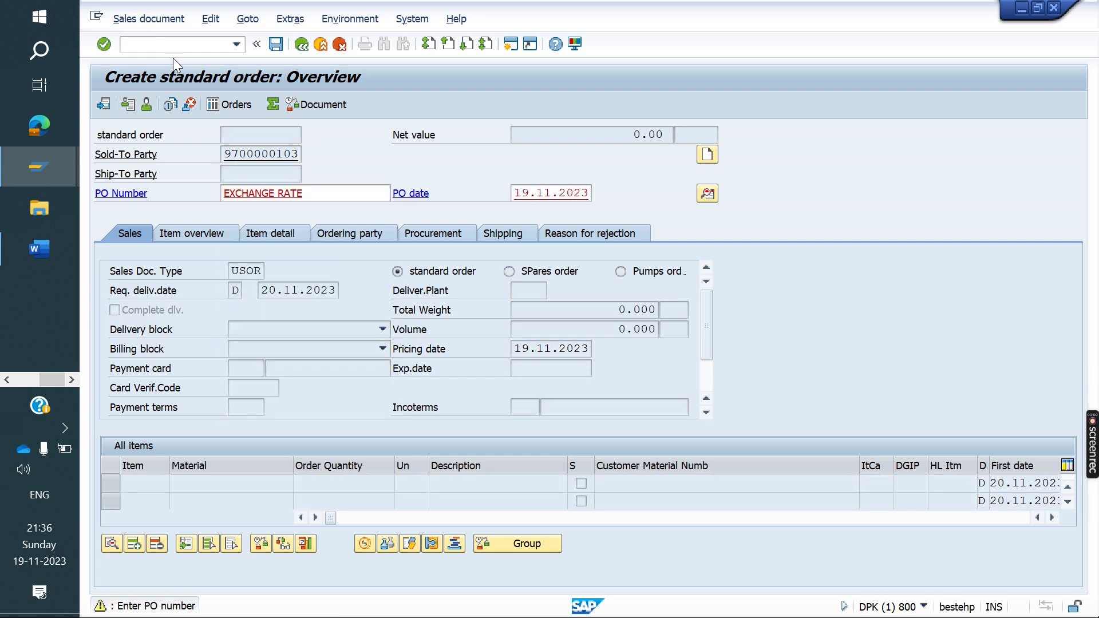
Step: Add material US_FAN_2023 as the first order item with an order quantity of 1
key("Return")
key("Return")
key("Return")
left_click(344, 483)
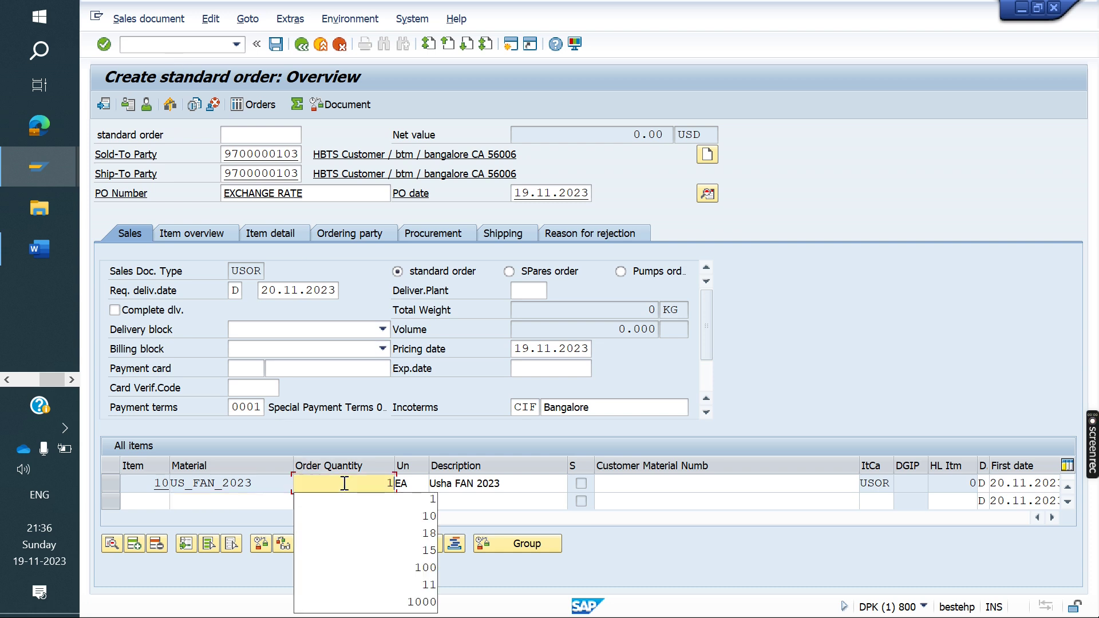
key("Down")
key("Return")
key("Return")
Step: Assign plant USKA to the US_FAN_2023 item
left_click_drag(325, 516, 353, 518)
left_click(810, 484)
key("Down")
key("Return")
key("Return")
key("Return")
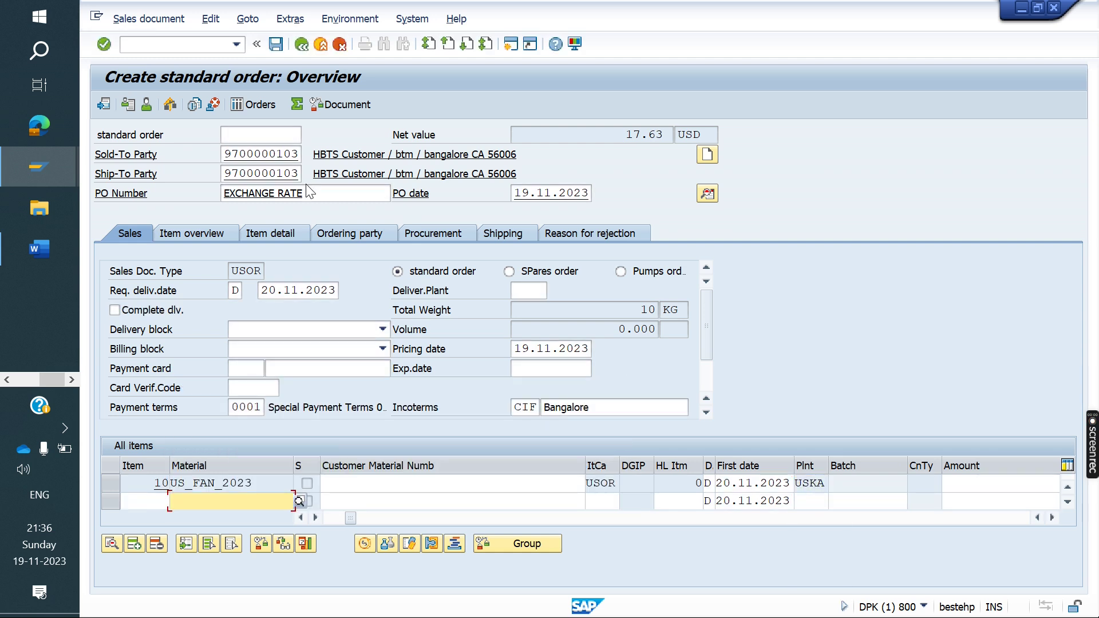
Step: Check the currency in the sold-to customer's sales area data and return to the order overview
left_click(144, 108)
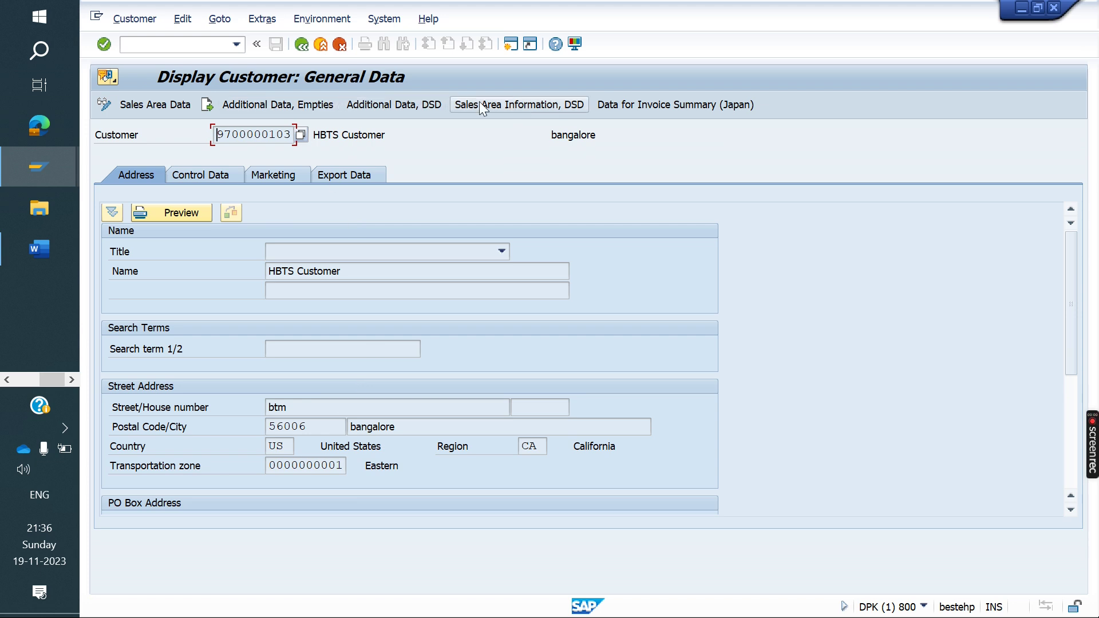
left_click(158, 105)
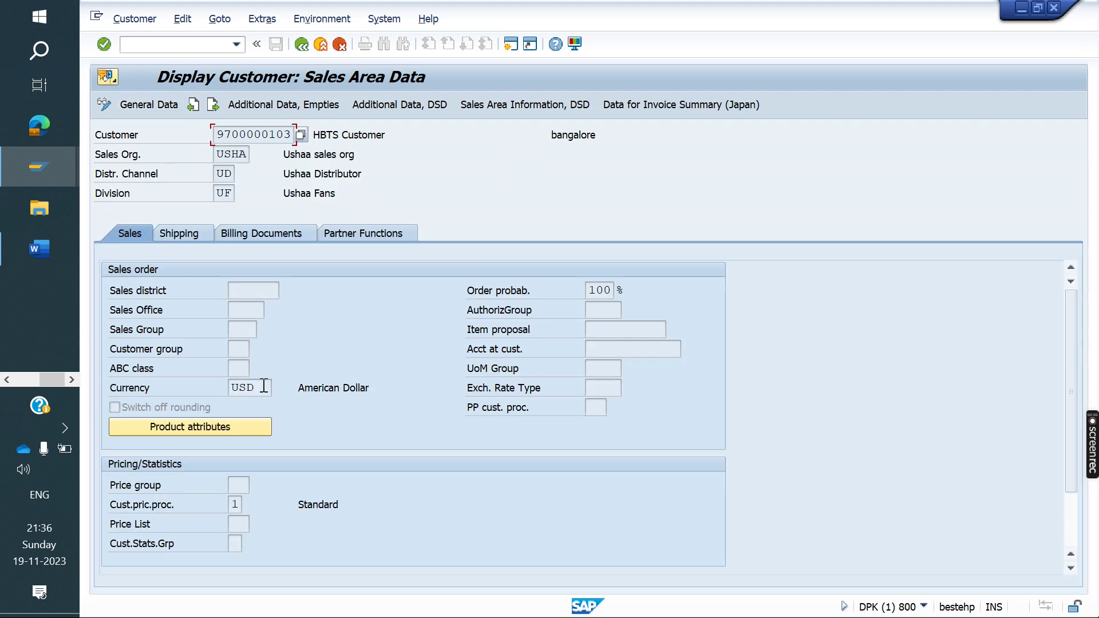
left_click(263, 388)
left_click(301, 44)
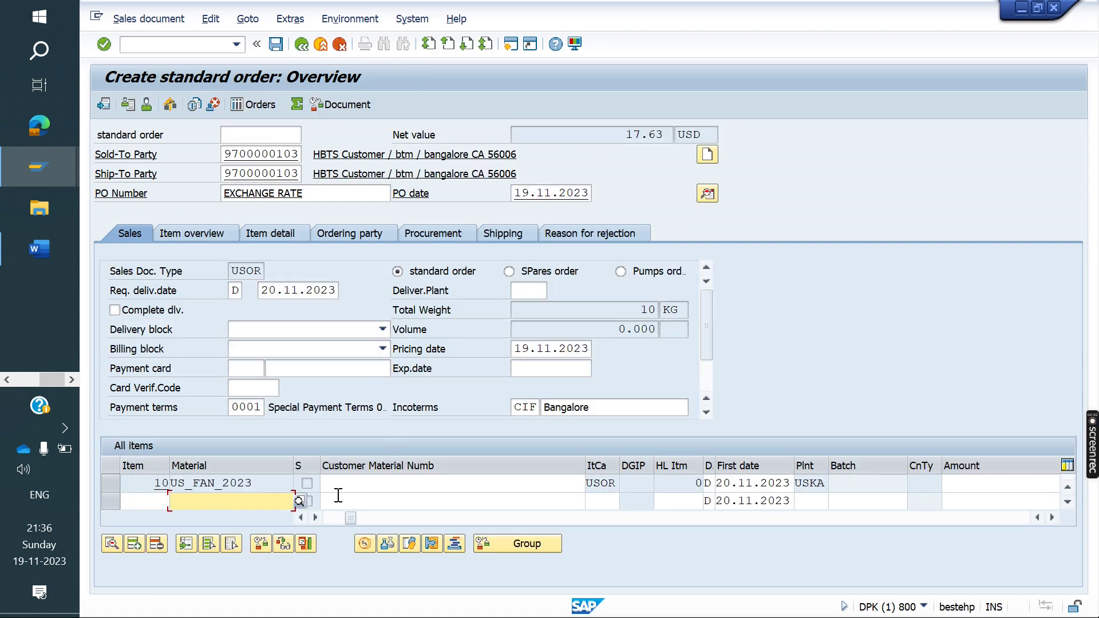
Step: Examine the document currency, exchange rate and pricing date in the order header's sales data
left_click(707, 194)
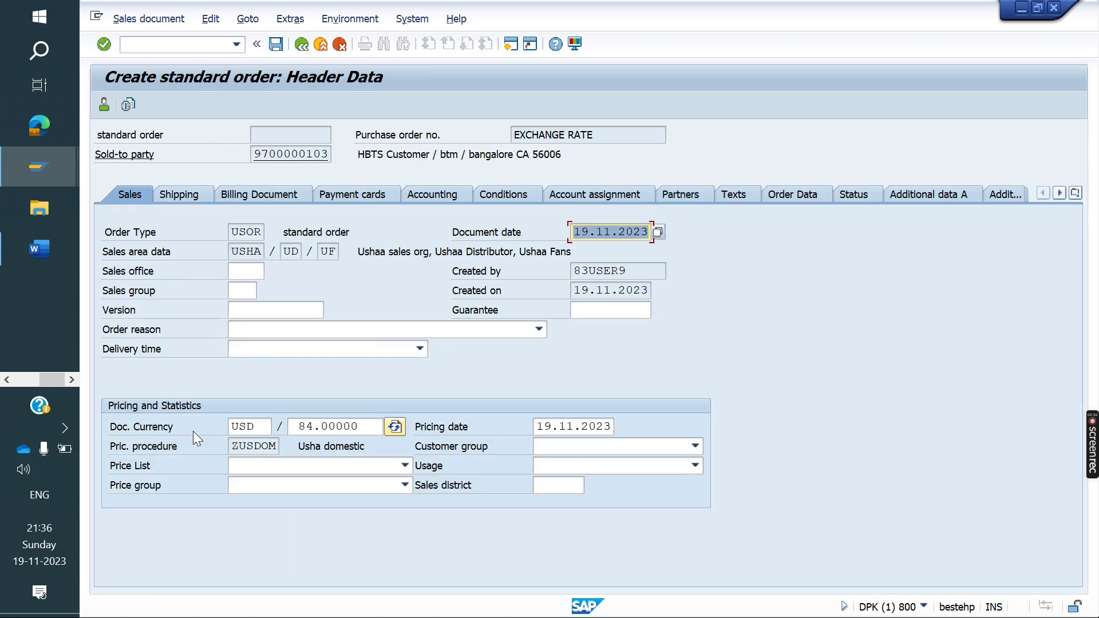
left_click(256, 426)
left_click(365, 428)
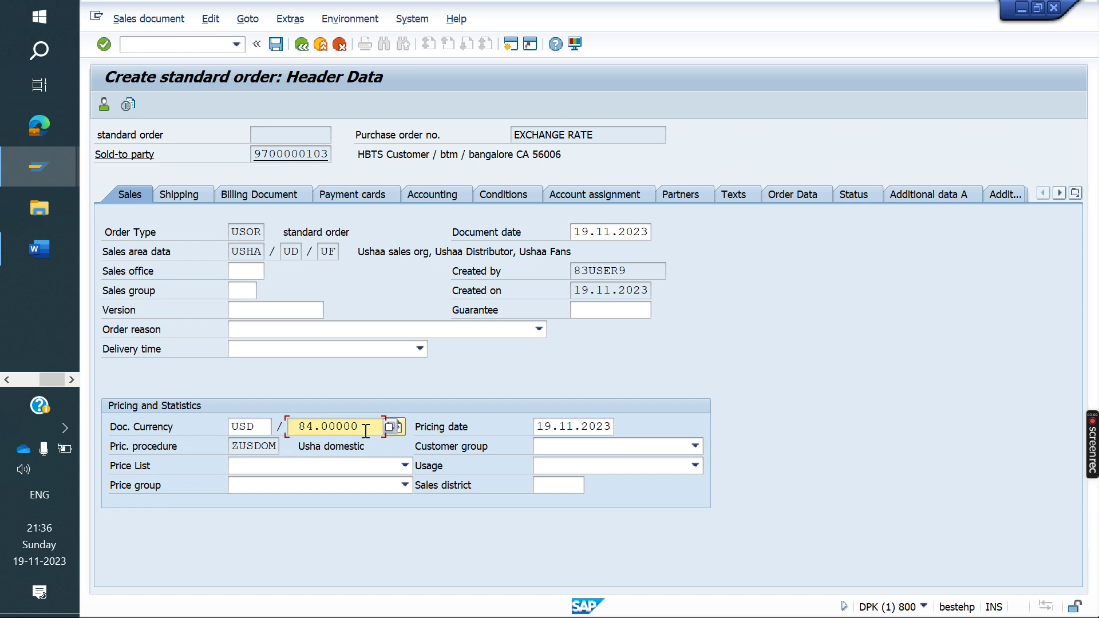
left_click_drag(607, 427, 508, 431)
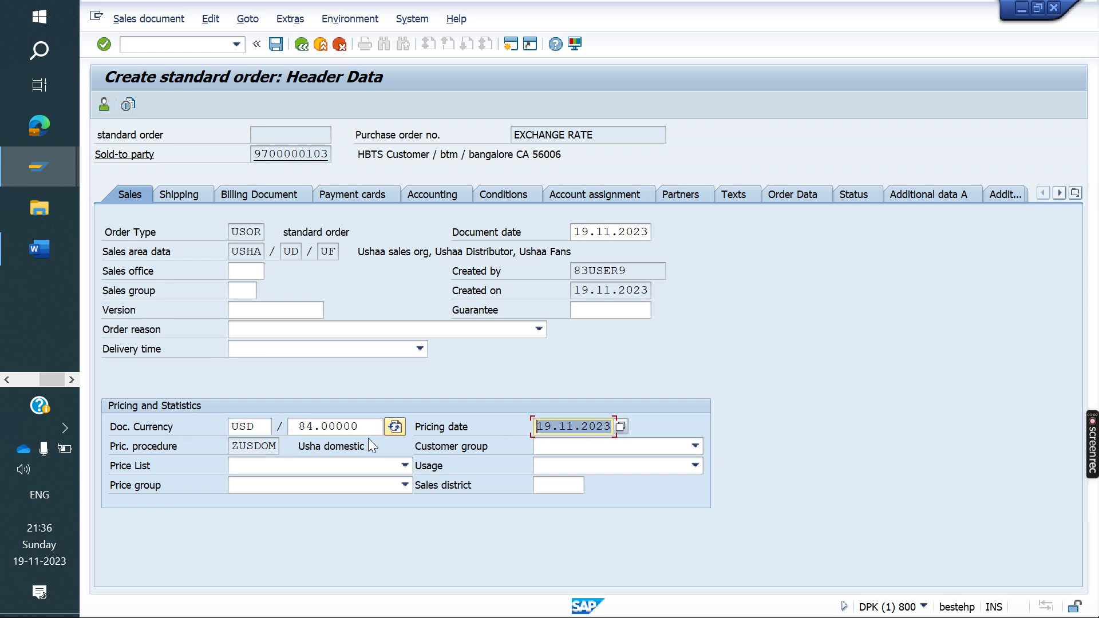
Step: Set the header pricing date to 10.11.2023
left_click(549, 430)
key("BackSpace")
key("BackSpace")
type("18")
key("Return")
key("Return")
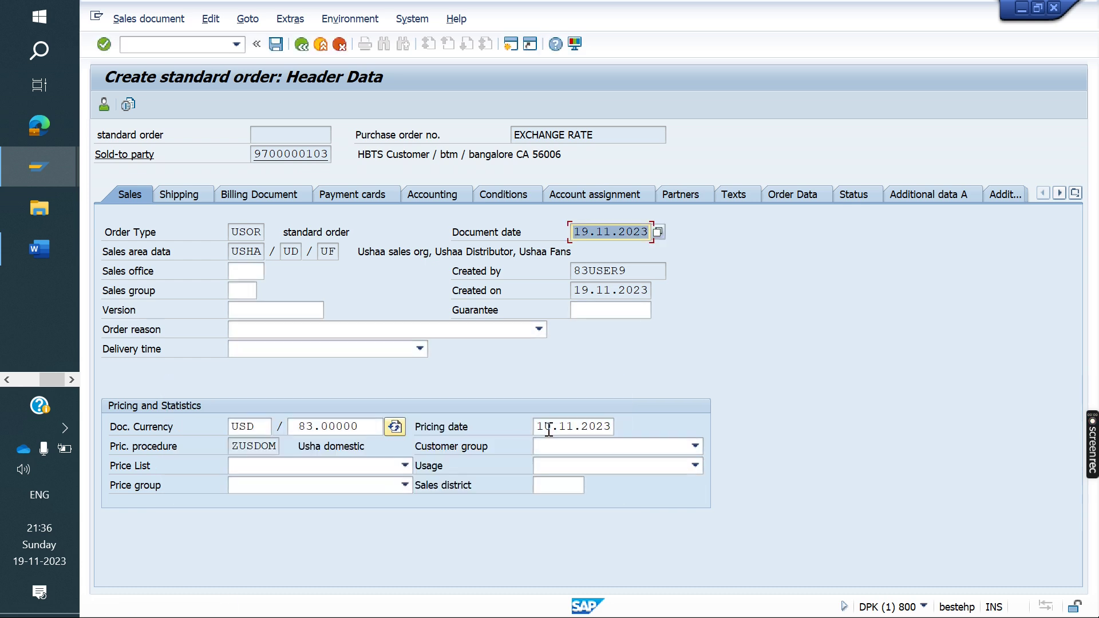
Step: Compare the header's exchange rate and document currency with the changed pricing date
double_click(360, 426)
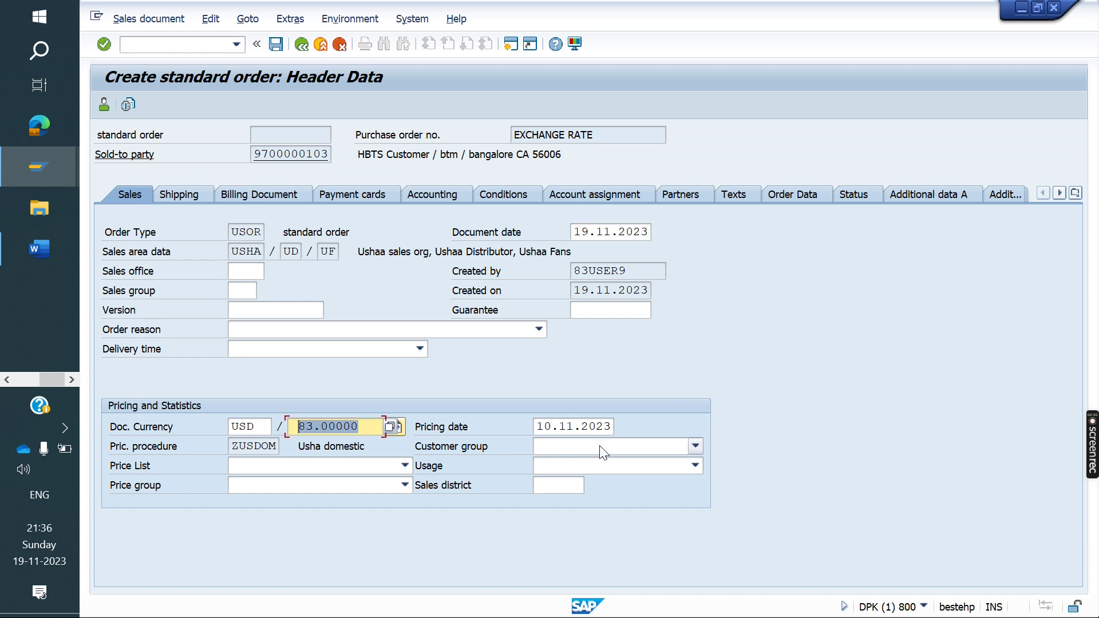
double_click(545, 427)
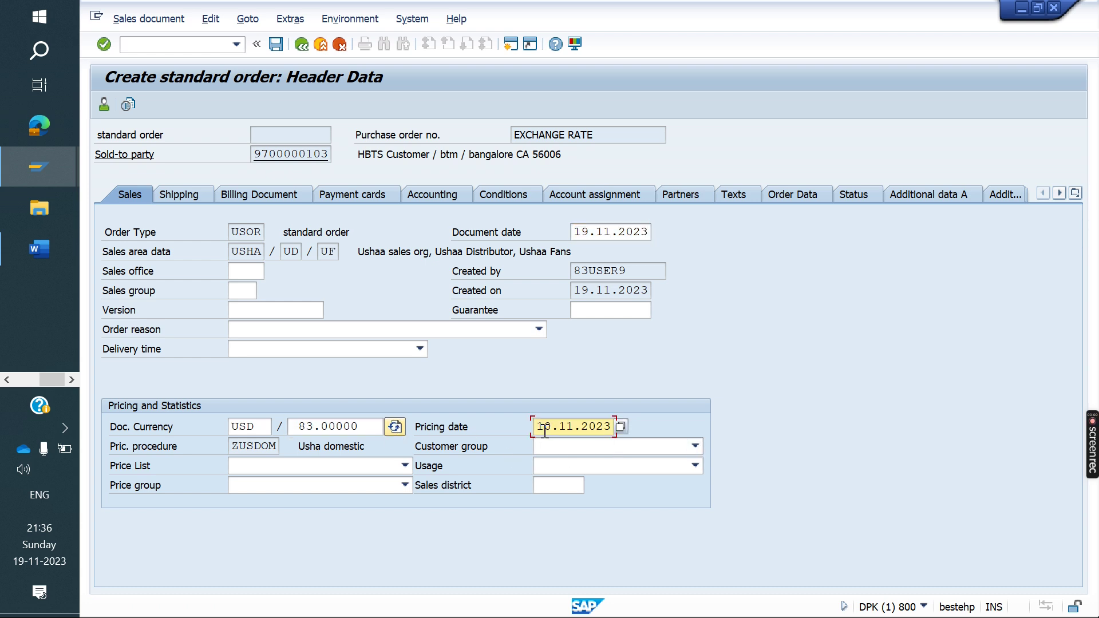
double_click(364, 426)
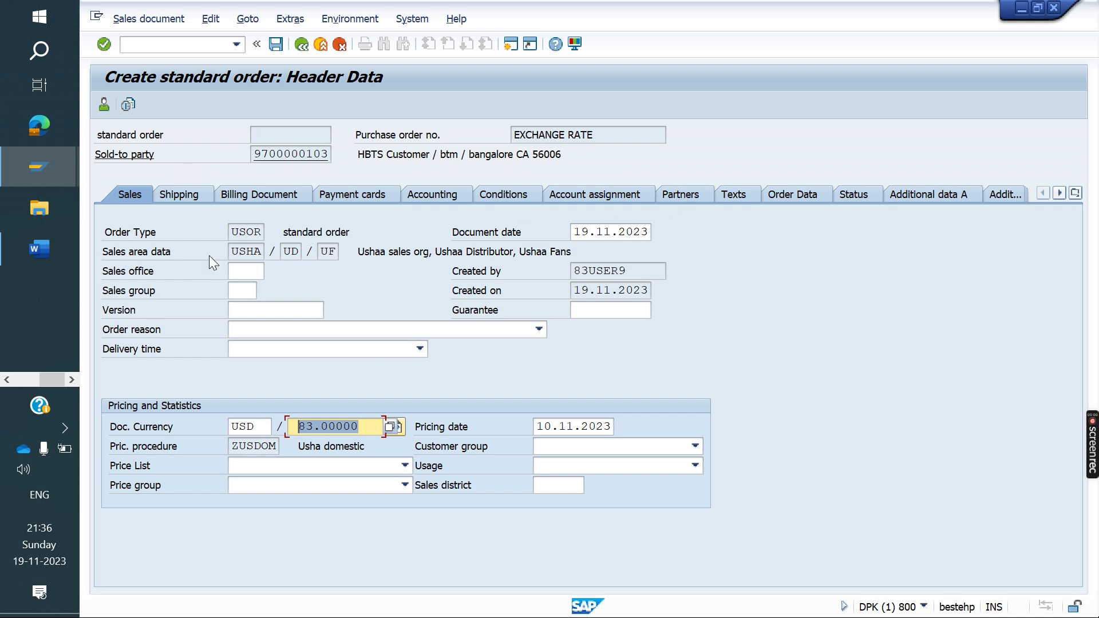
double_click(247, 428)
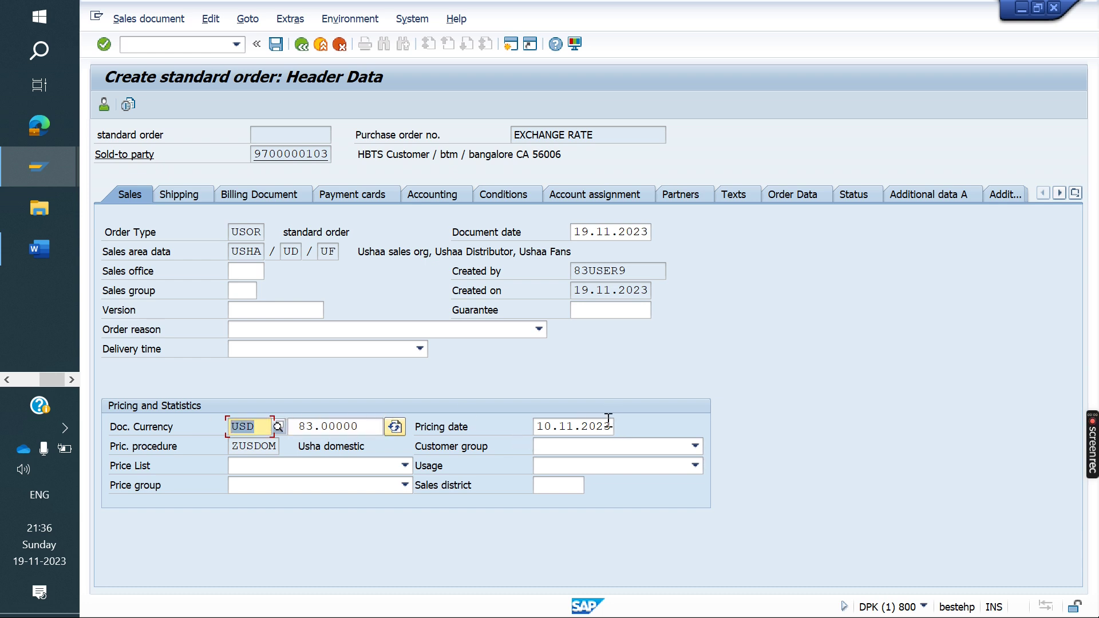
Step: Assign a partner number to the UB Agent function in the order header and return to the overview
left_click(678, 195)
left_click(327, 347)
key("Down")
key("Down")
key("Return")
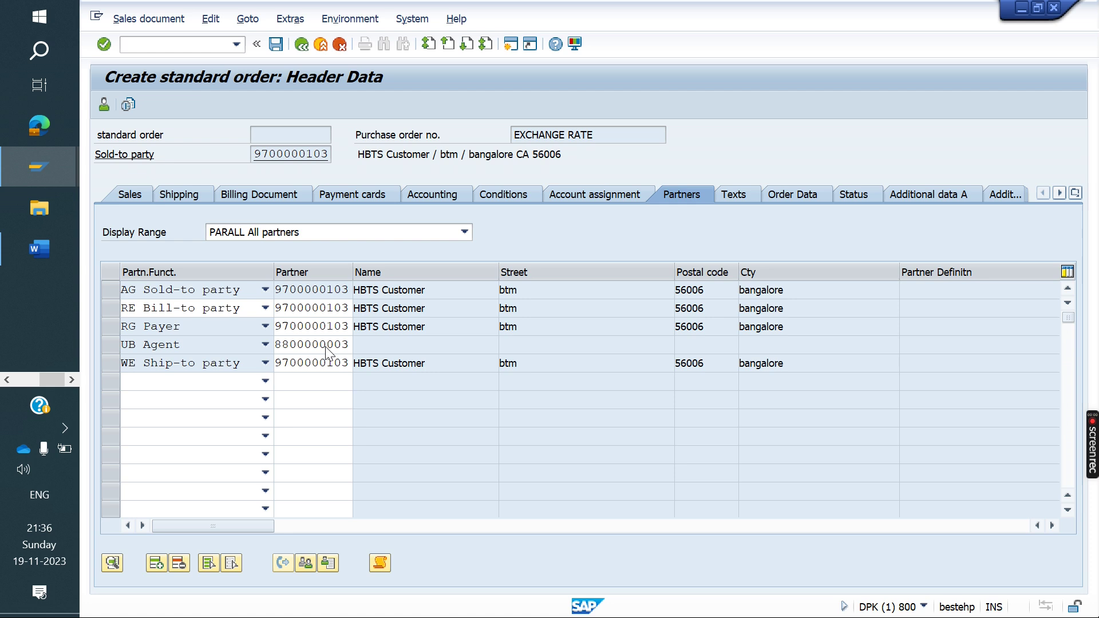
key("Return")
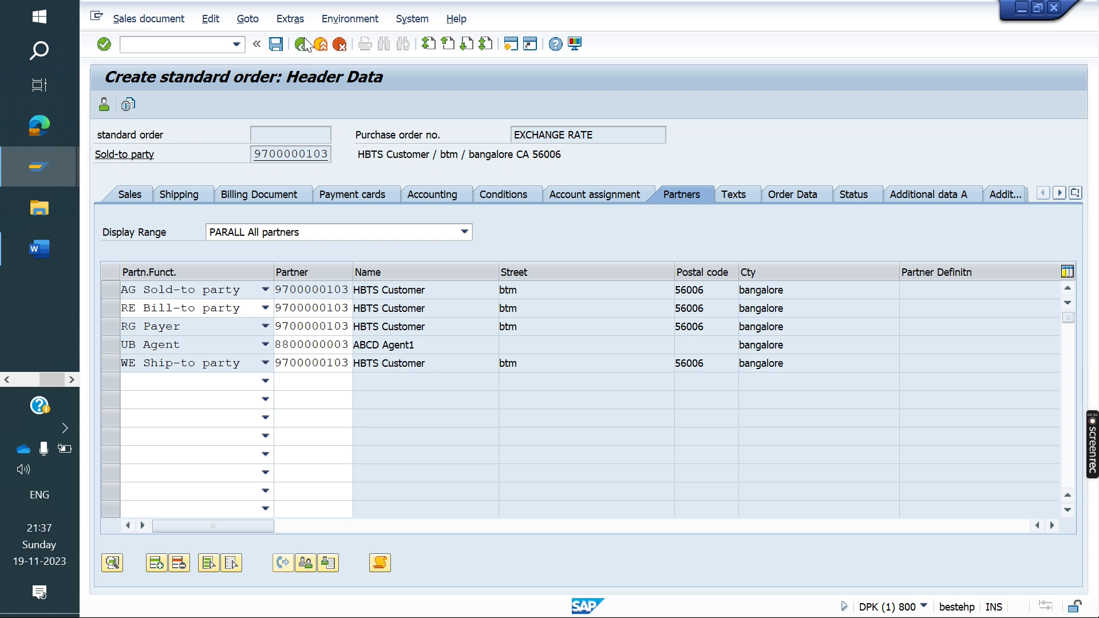
left_click(304, 44)
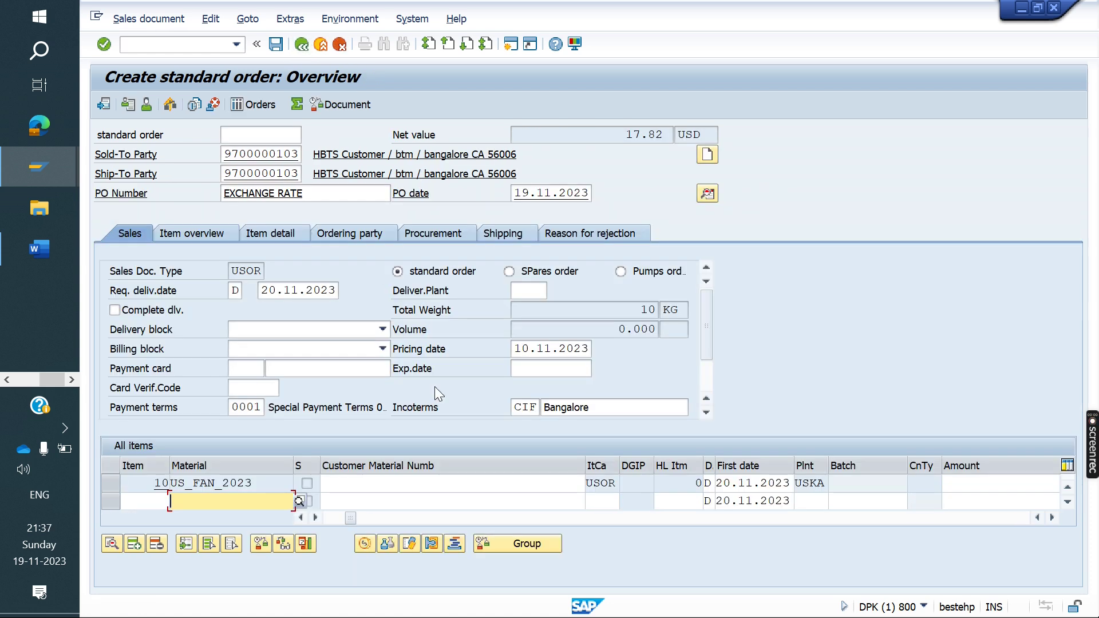
Step: Examine the base price amount, its condition value and the net value in the header pricing conditions
left_click(708, 194)
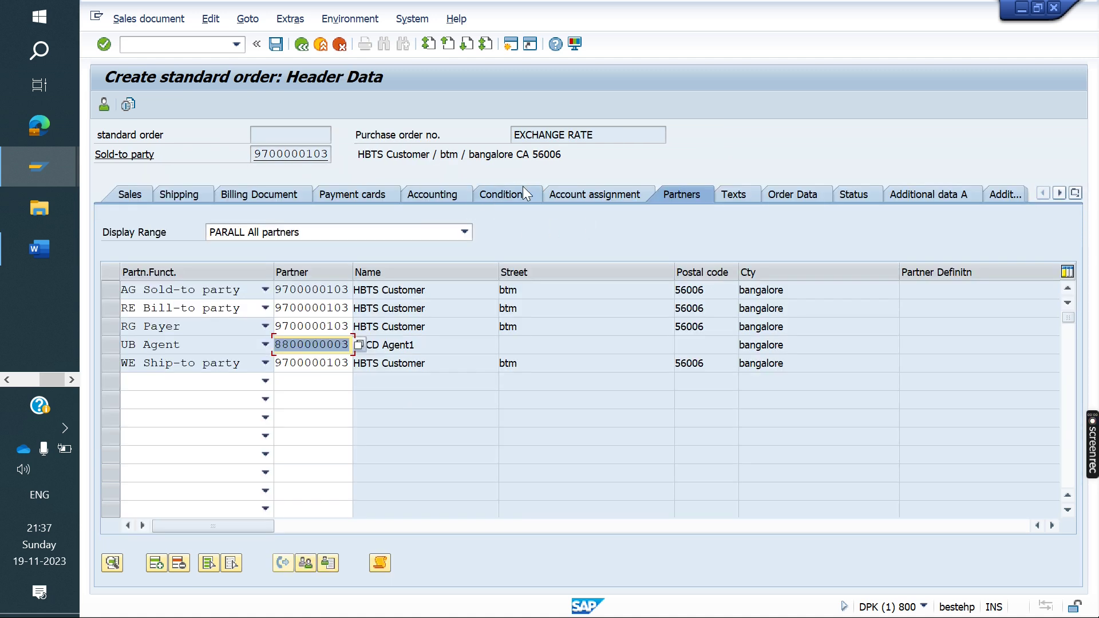
left_click(507, 195)
left_click_drag(378, 330, 483, 329)
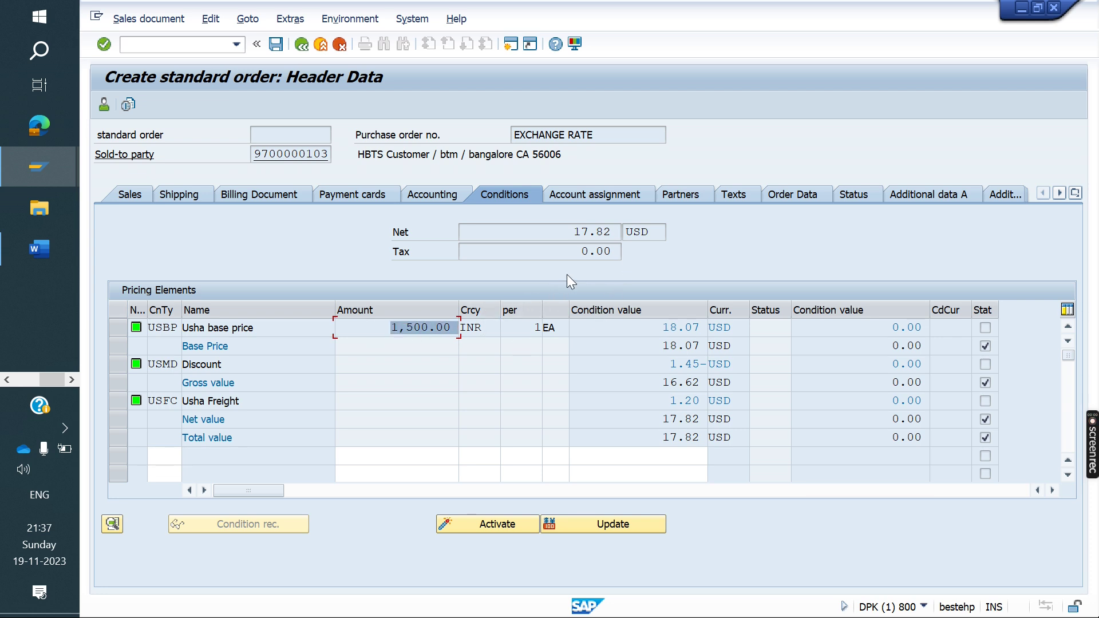
left_click_drag(572, 228, 660, 232)
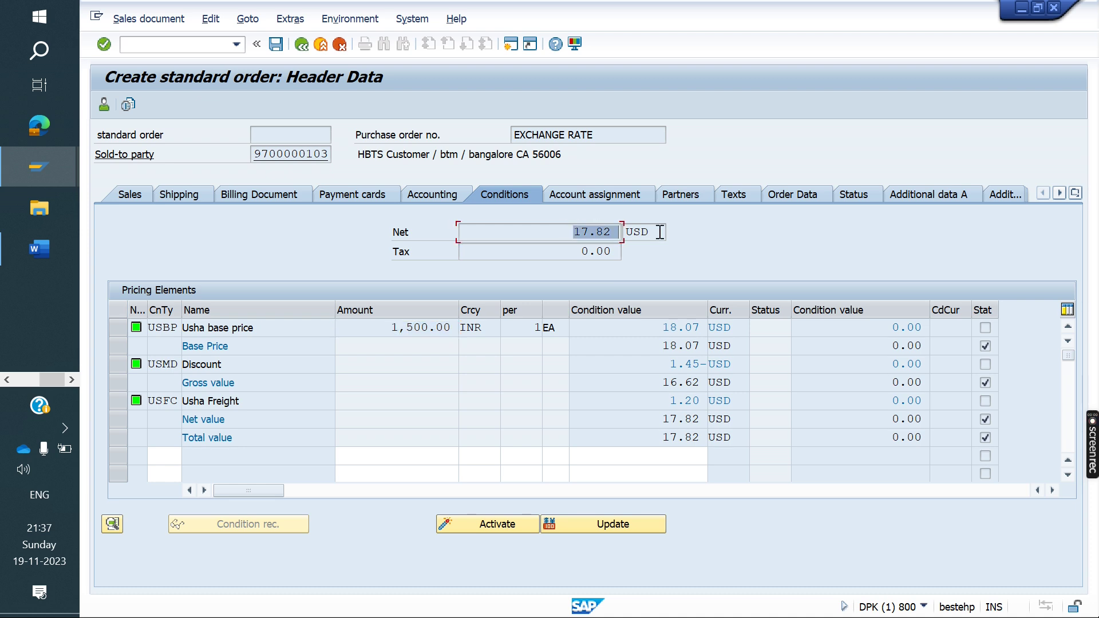
left_click_drag(649, 328, 714, 324)
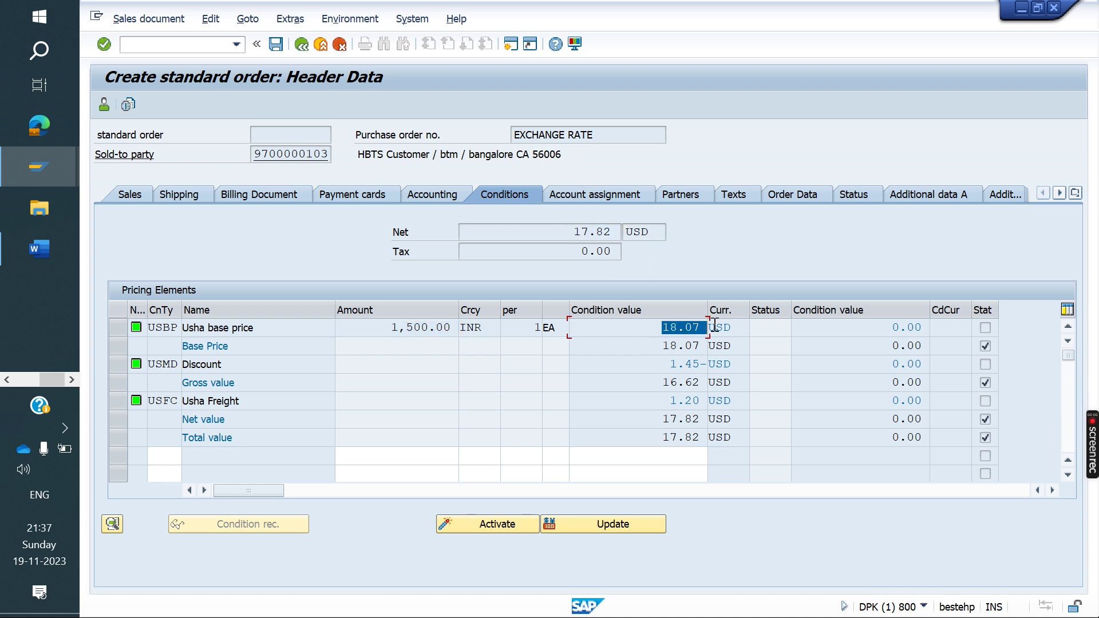
left_click_drag(386, 329, 493, 325)
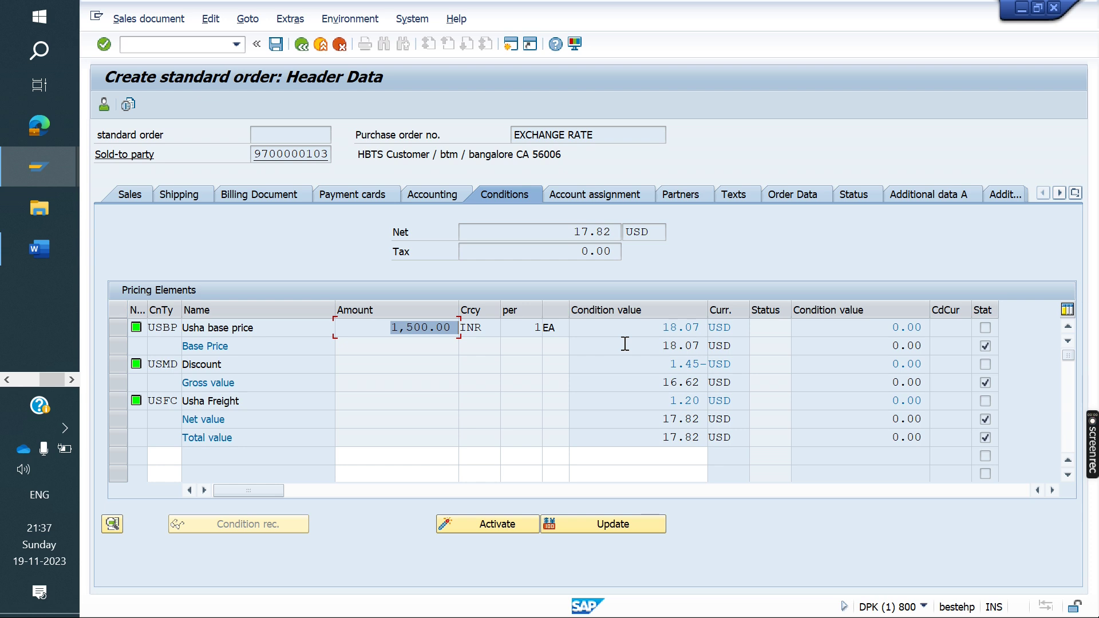
left_click(302, 46)
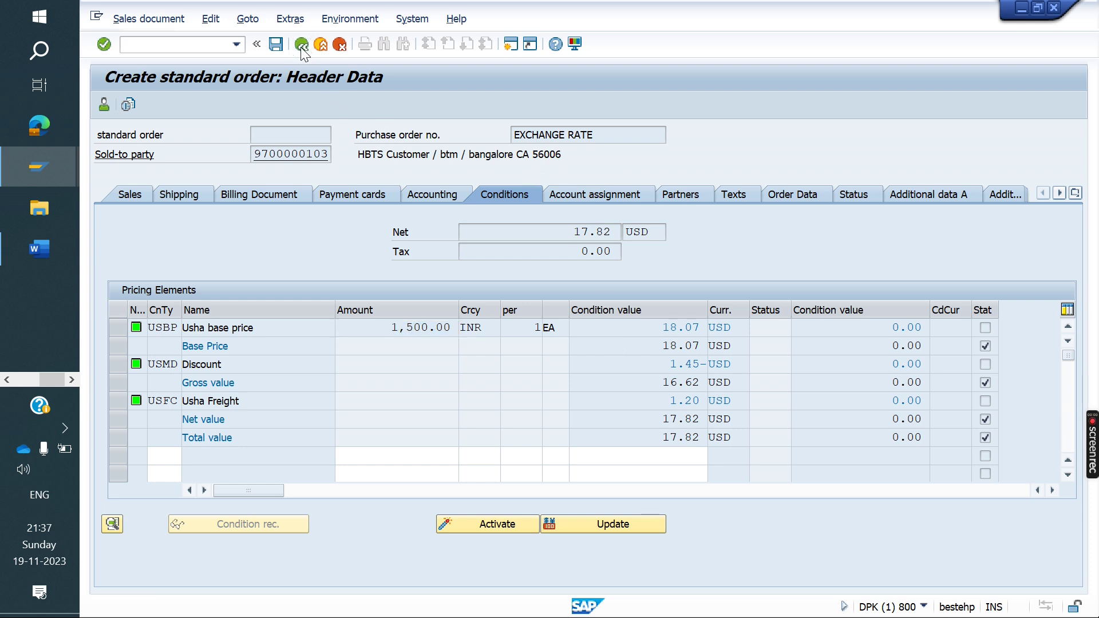
Step: Examine the schedule lines and the base price in the conditions of the US_FAN_2023 item, and return to the overview
double_click(268, 478)
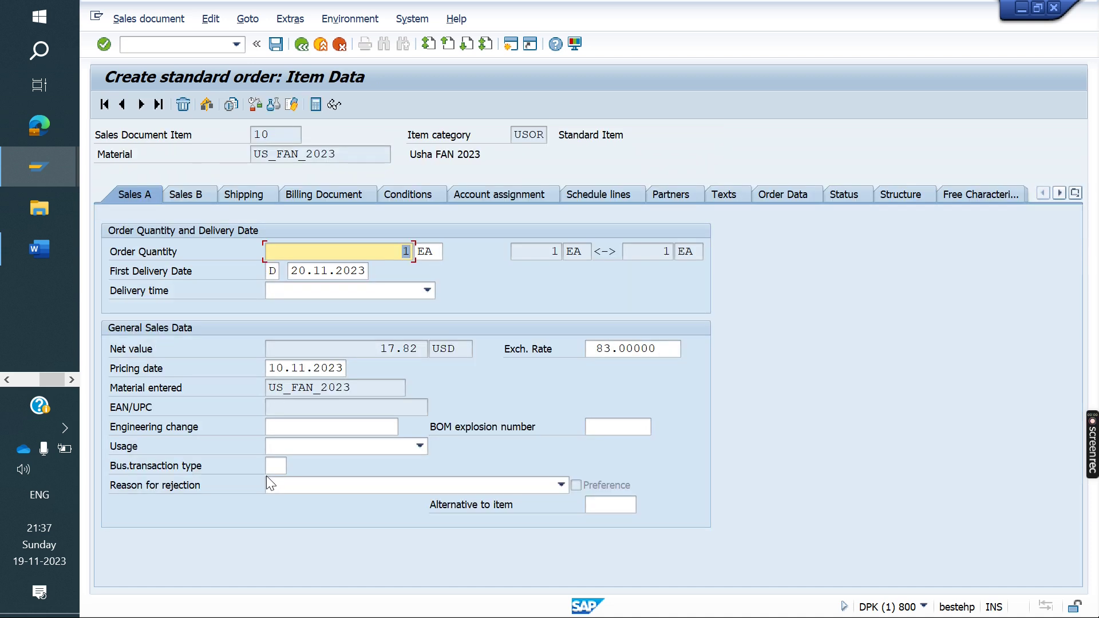
left_click(601, 195)
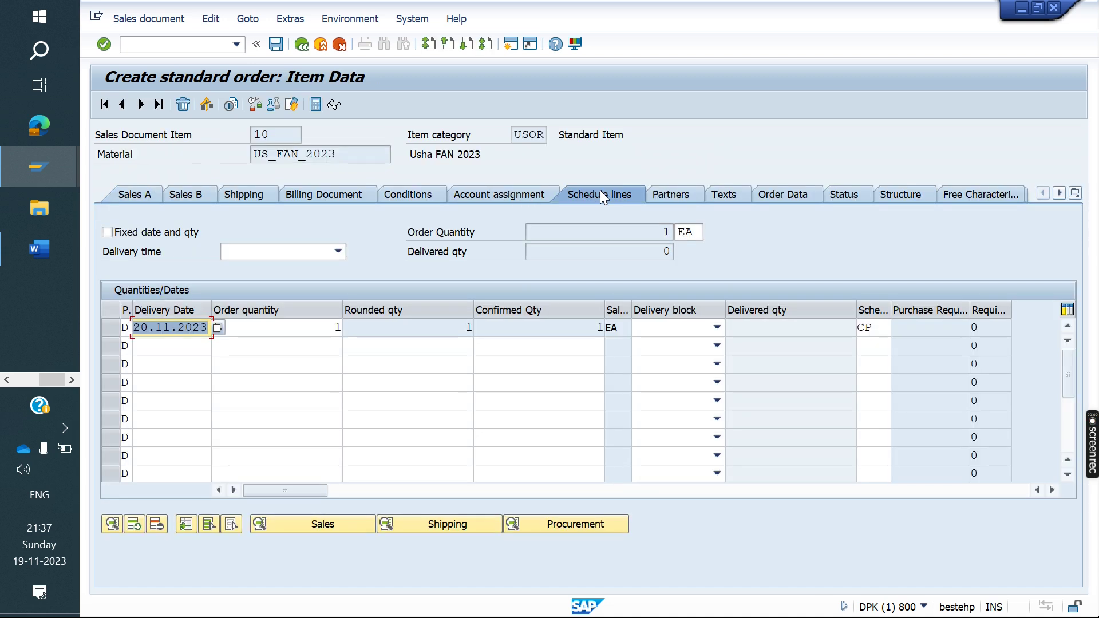
left_click(407, 193)
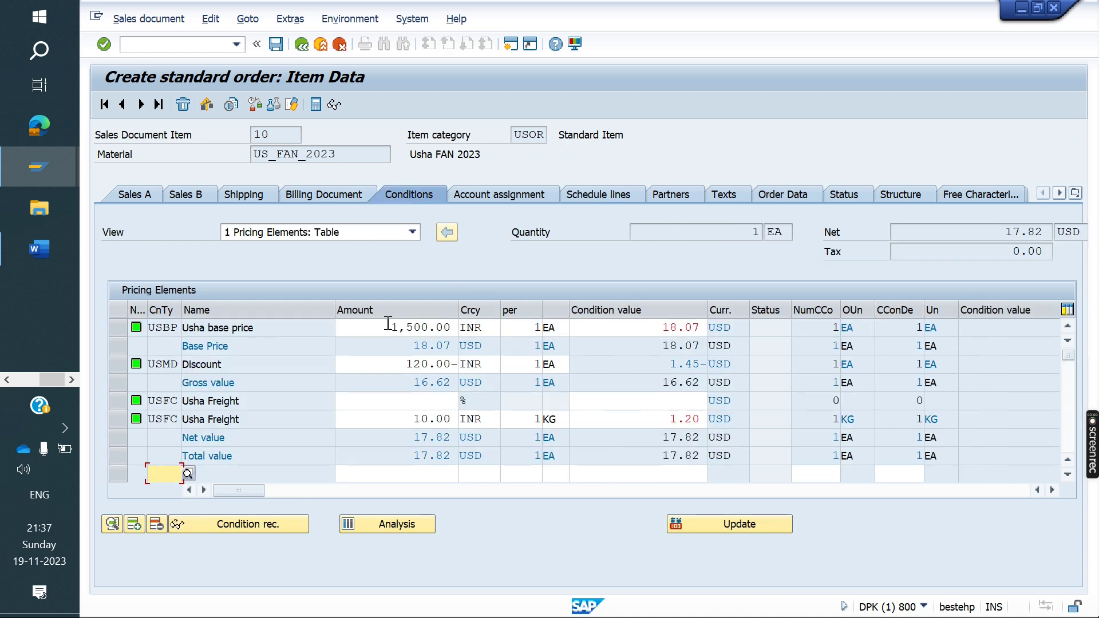
double_click(368, 326)
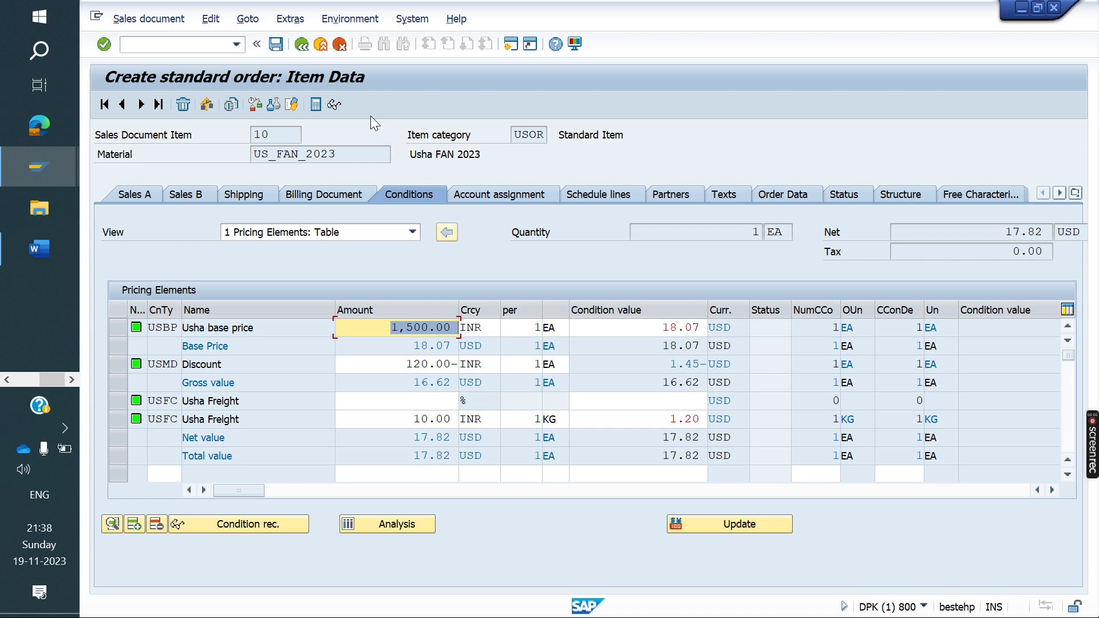
left_click(301, 44)
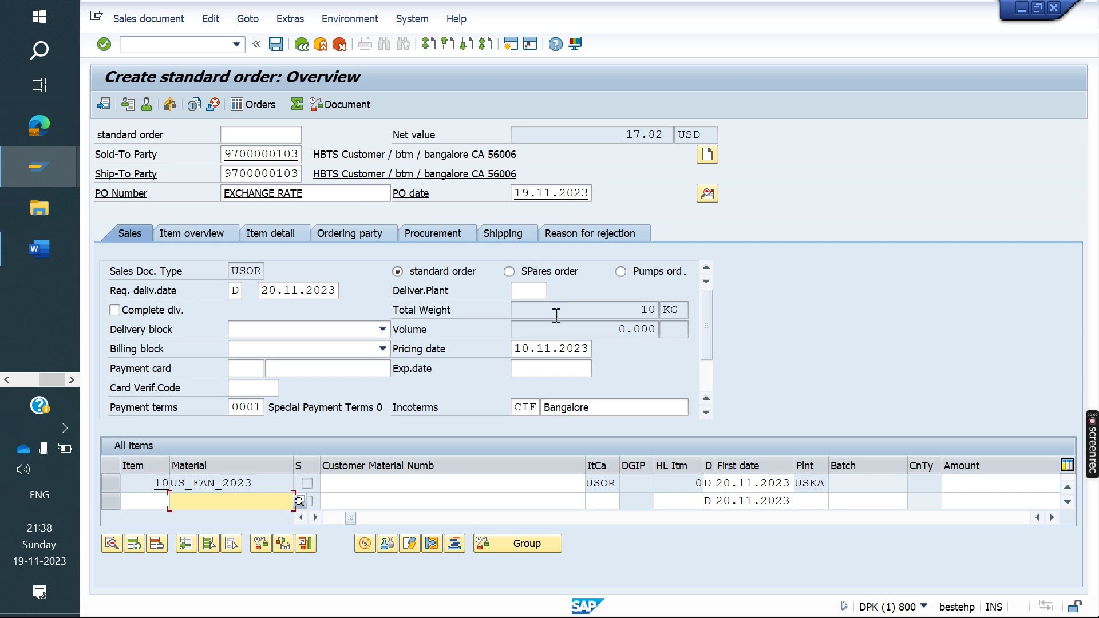
Step: Set the header pricing date to 18.11.2023 and display the header's recalculated pricing conditions
left_click(707, 155)
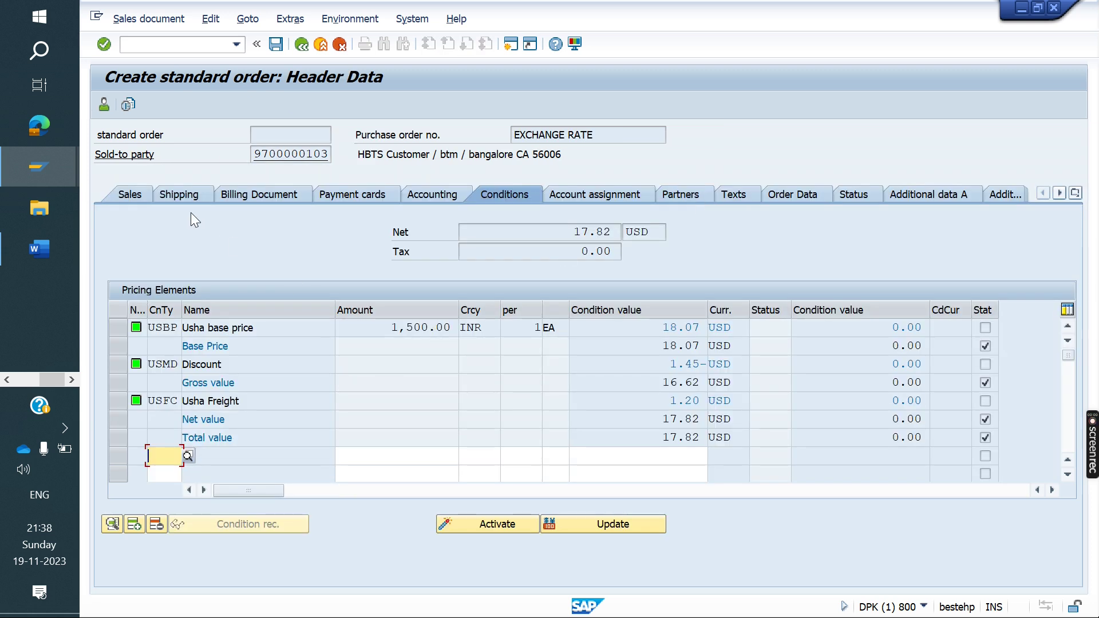
left_click(136, 197)
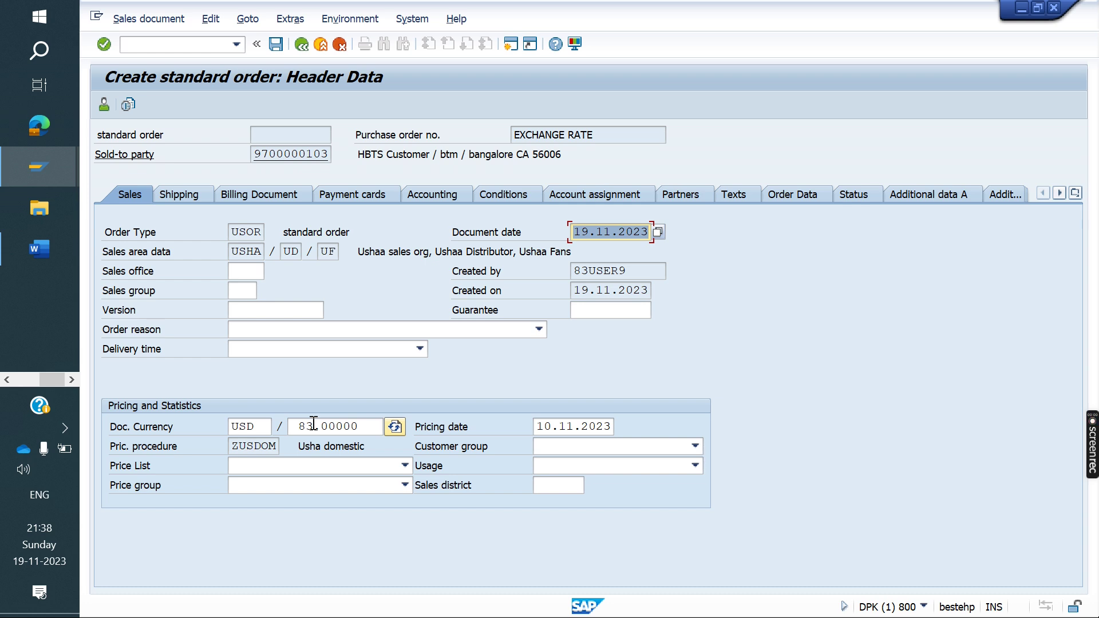
left_click(550, 426)
type("8")
key("Return")
left_click(509, 194)
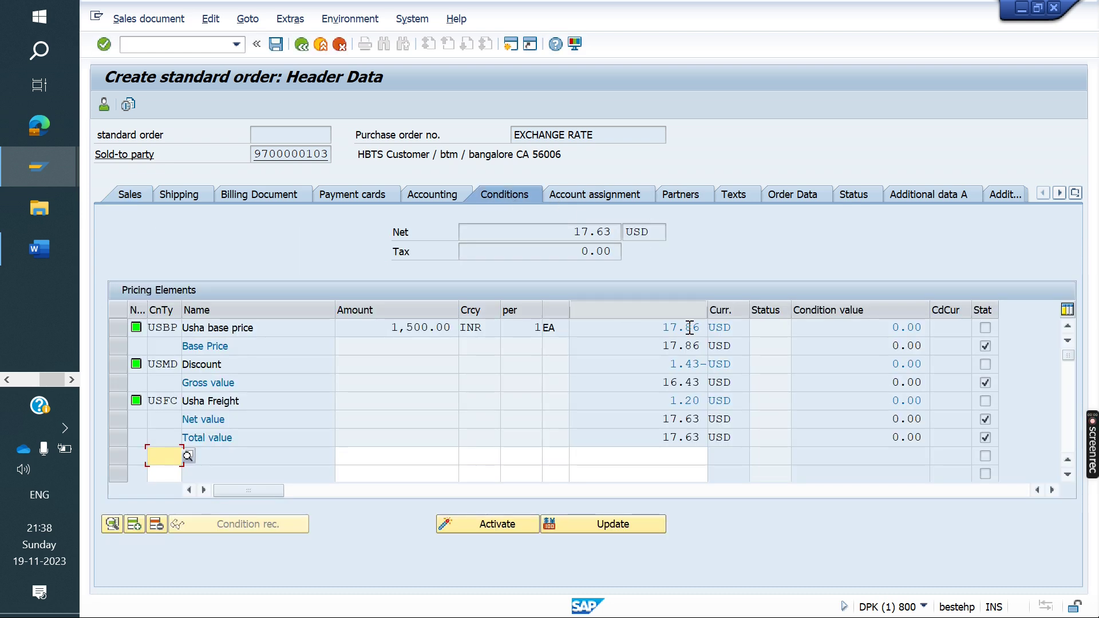
Step: Check the base price's condition value, return to the order overview, and create the outbound delivery from the sales order
left_click_drag(653, 328, 744, 331)
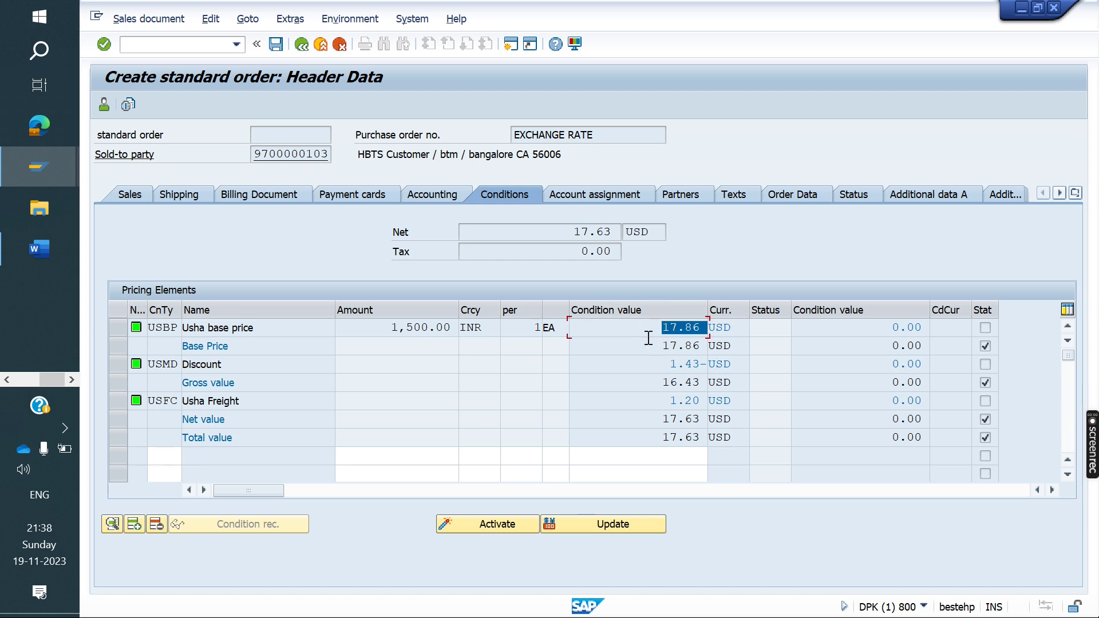
left_click(302, 44)
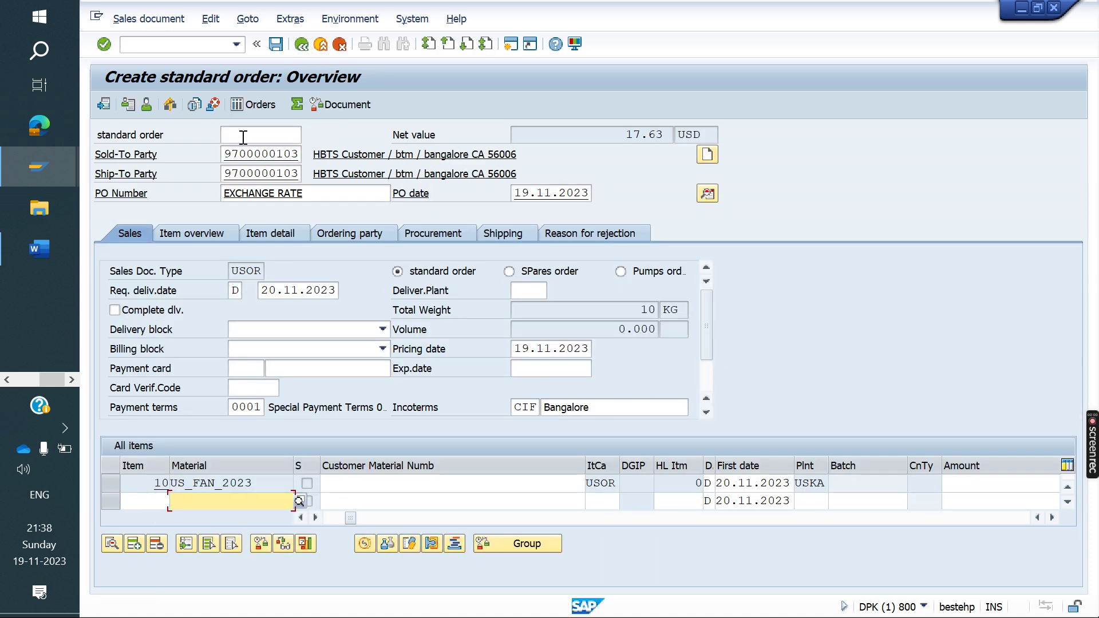
left_click(148, 19)
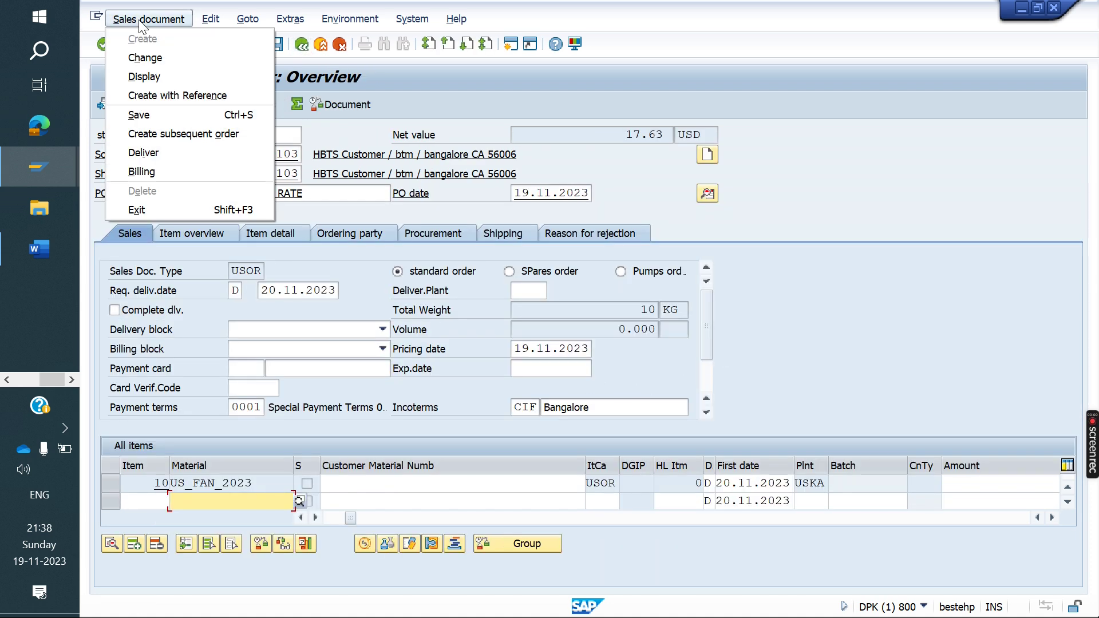
left_click(178, 150)
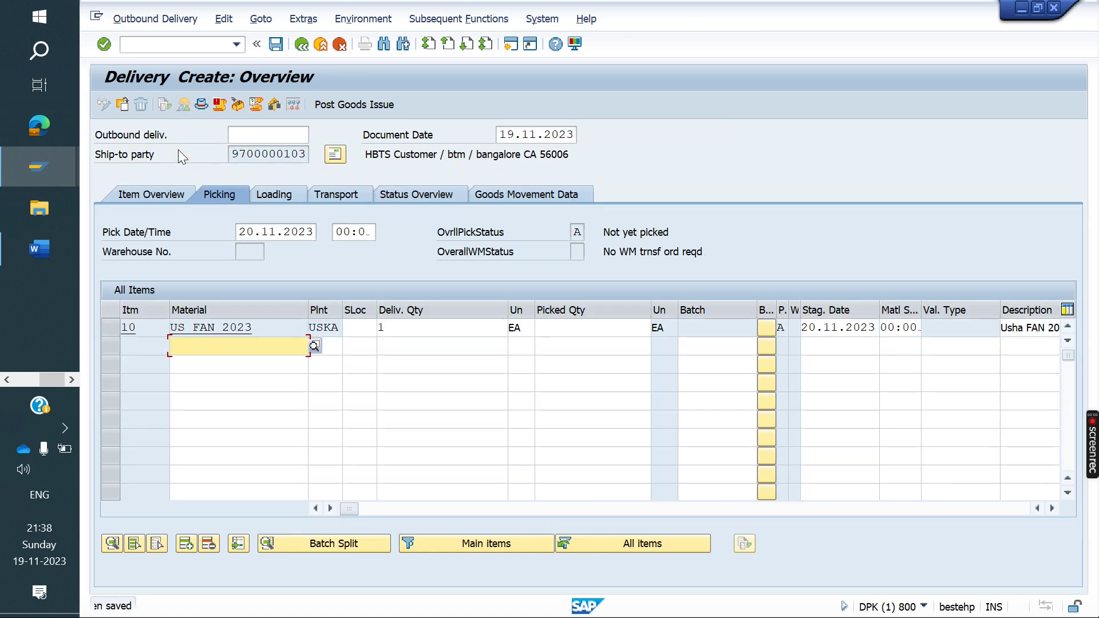
Step: Enter the storage location and a picked quantity of 1 for the US_FAN_2023 delivery item, and post the goods issue
left_click(368, 326)
key("Down")
key("Return")
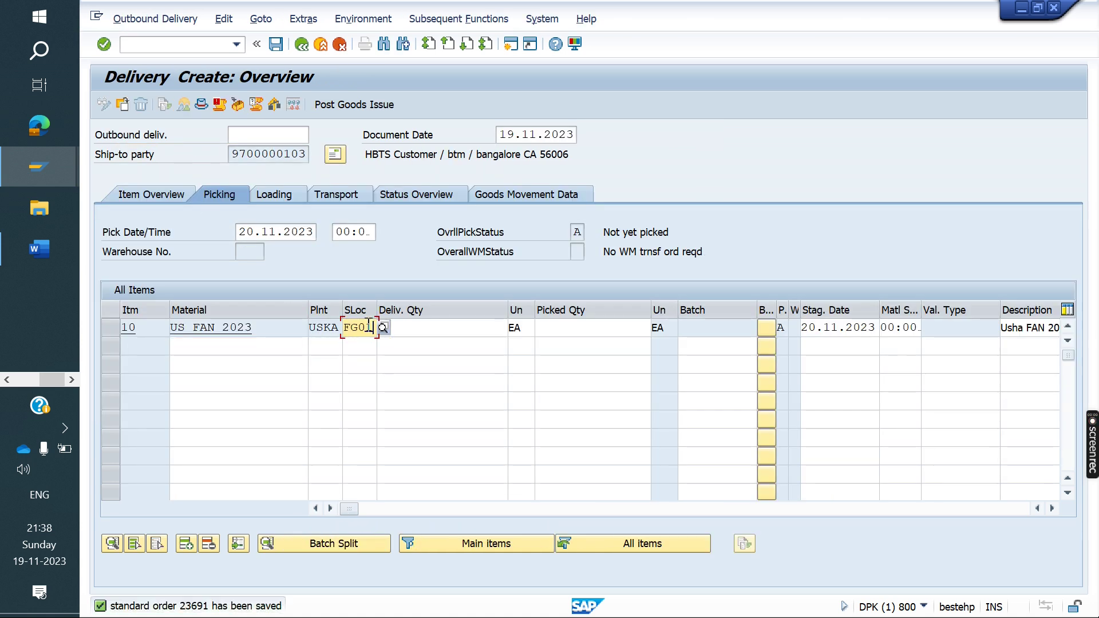
key("Return")
left_click(560, 325)
type("1")
key("Return")
key("Return")
left_click(344, 105)
Step: Start transaction VF01 and create the invoice for the saved delivery
type("/")
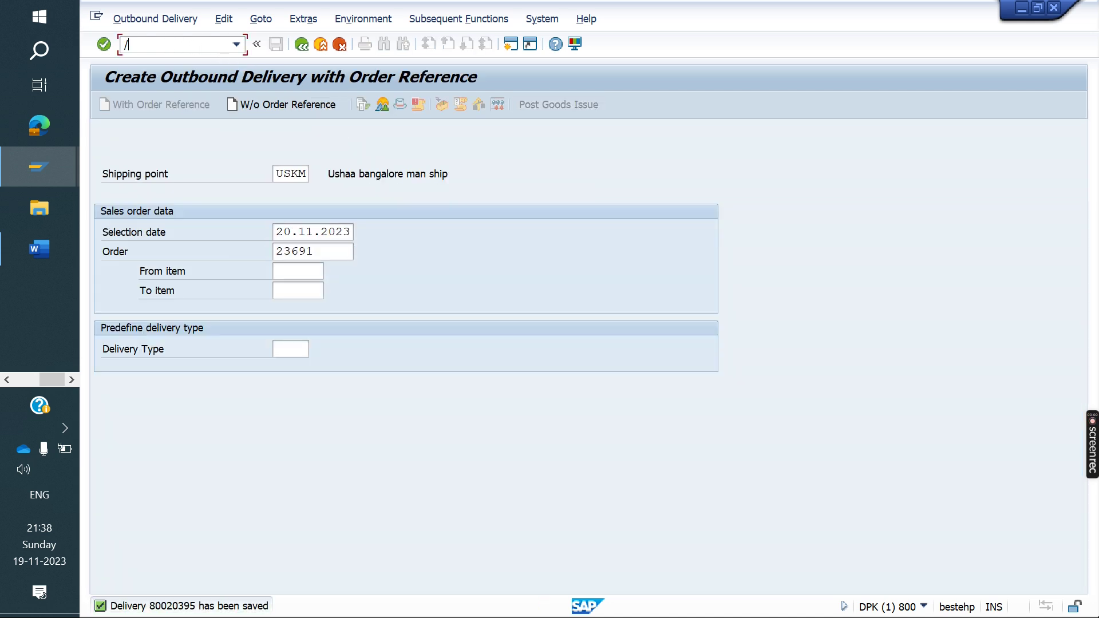
type("Nvf01")
key("Return")
key("Return")
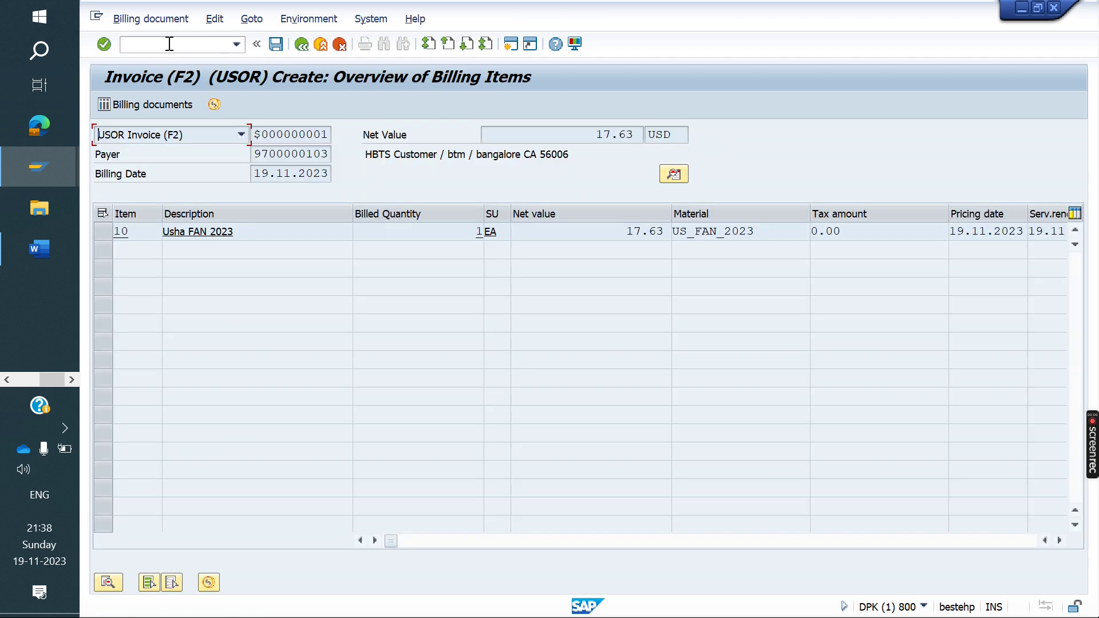
Step: Set the billing date to 10.11.2023 in the invoice header, check the accounting exchange rate, and save the invoice
left_click(673, 175)
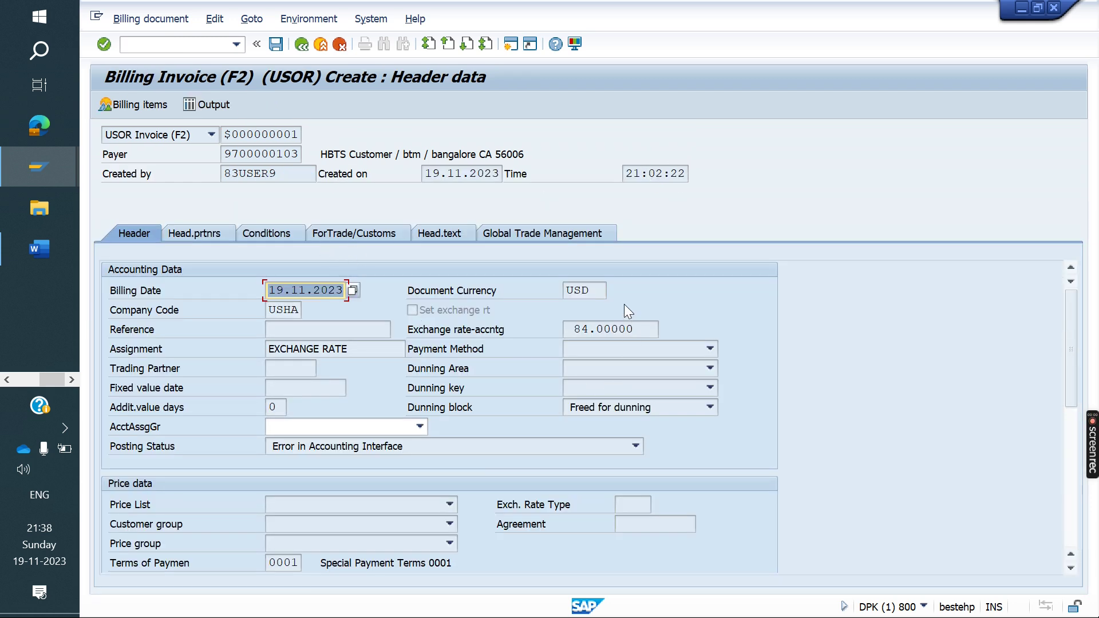
left_click(287, 289)
key("BackSpace")
type("0")
key("Return")
left_click(646, 329)
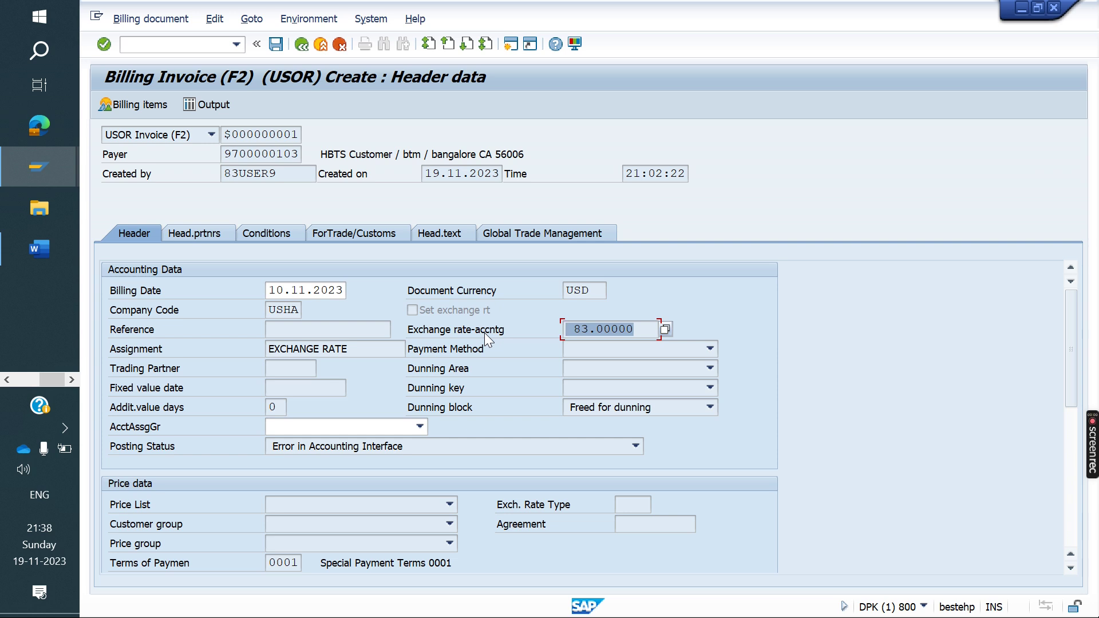
left_click(647, 337)
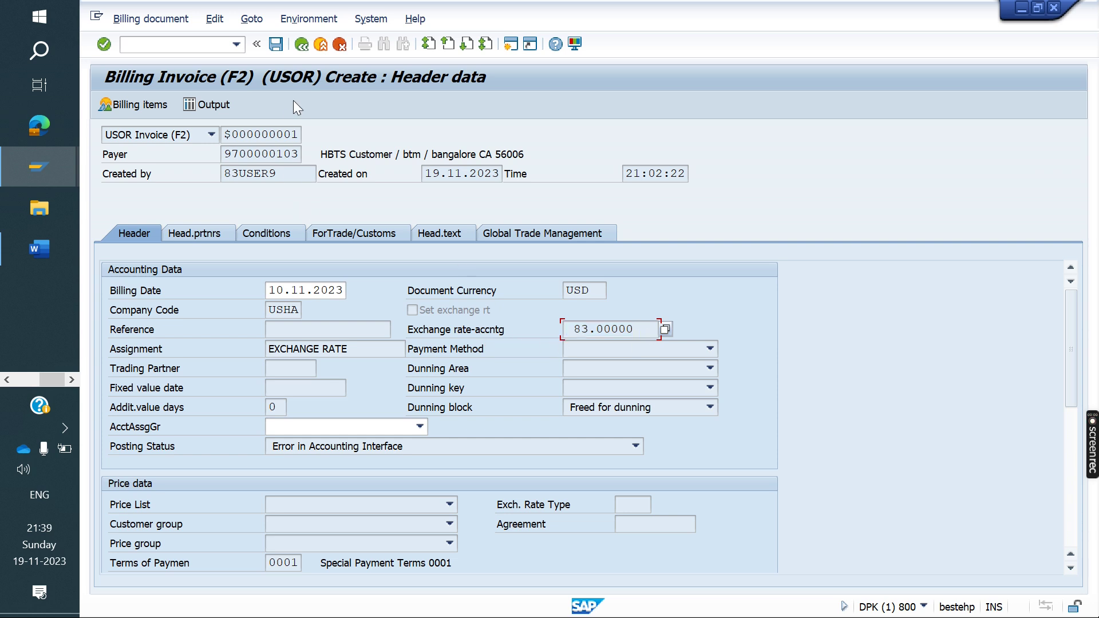
left_click(276, 44)
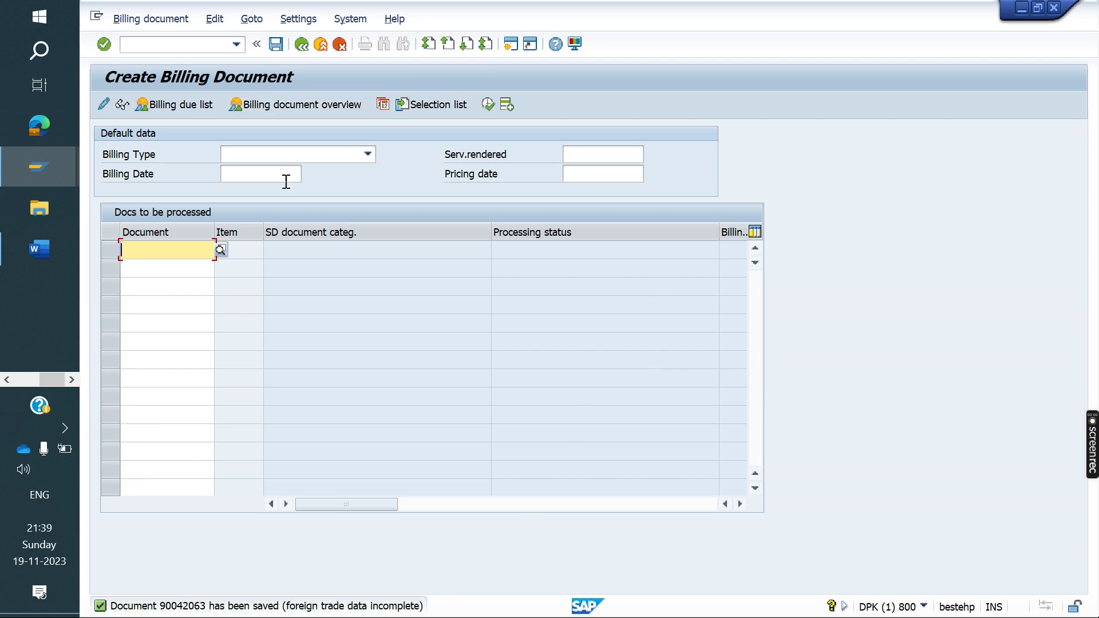
Step: Open the saved invoice for changes with transaction VF02 and display its header data
left_click(173, 45)
type("/N")
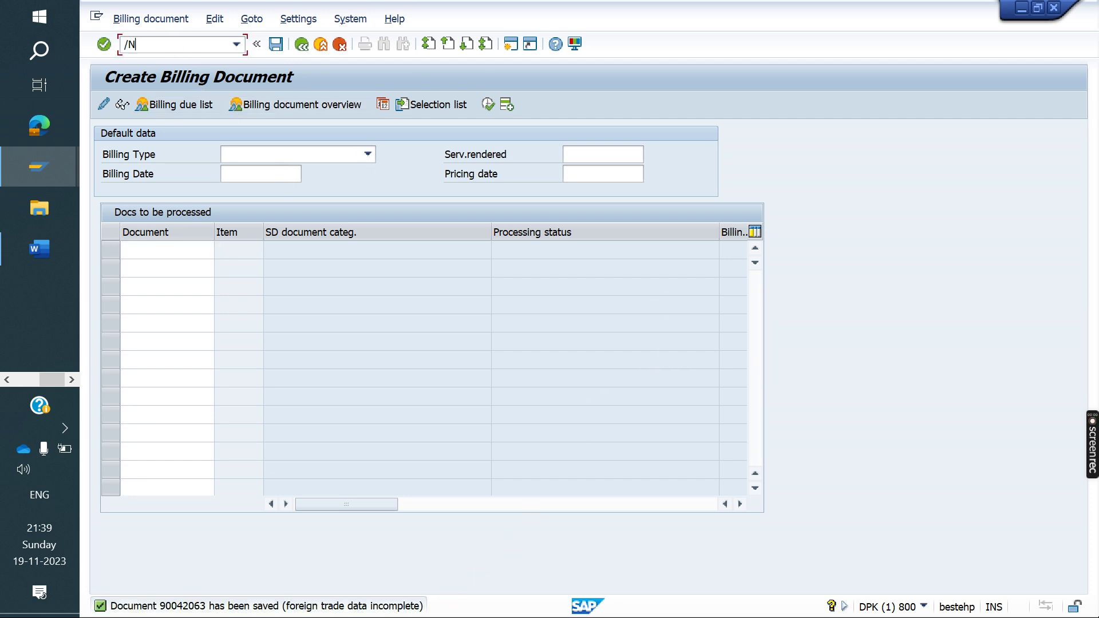
type("VF02")
key("Return")
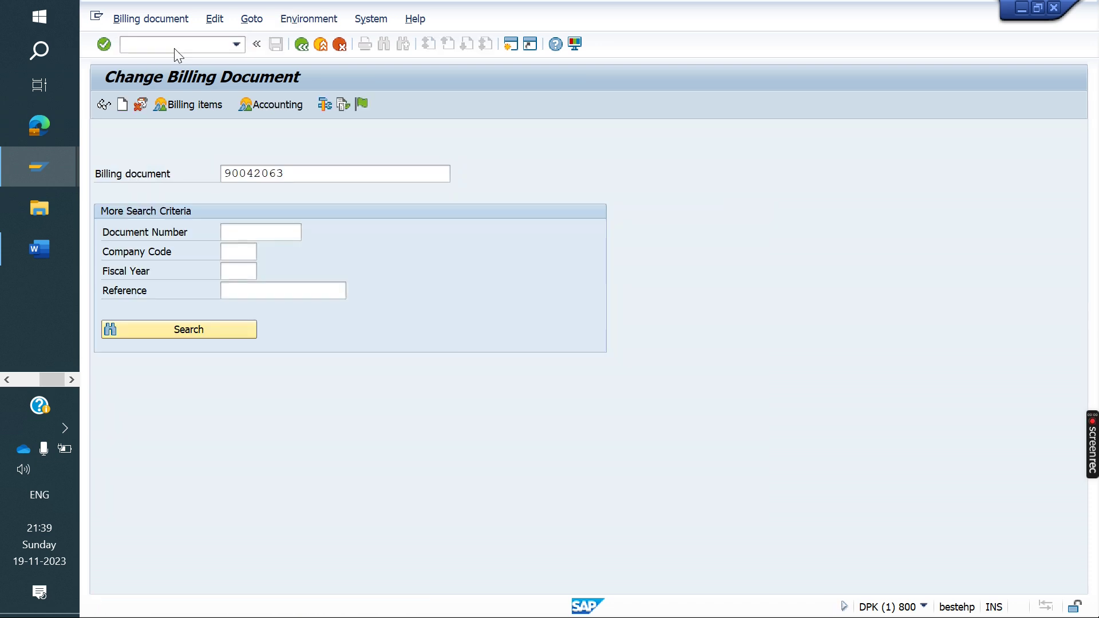
key("Return")
left_click(674, 174)
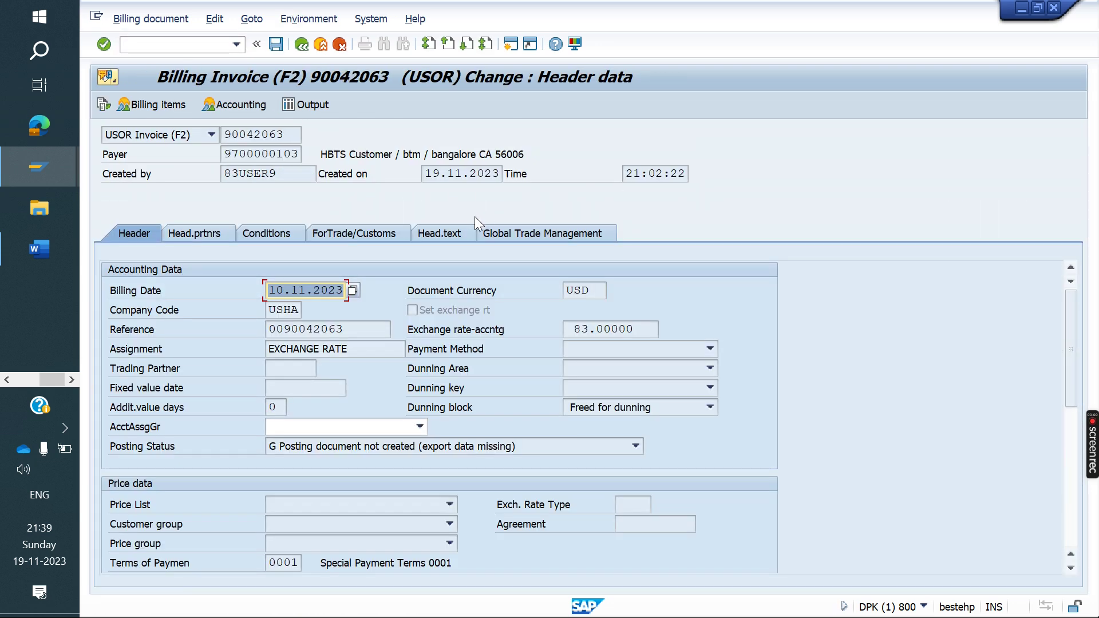
Step: Complete the invoice's foreign trade data with border and domestic transport modes 1 and office of exit MUMBAI, and return to the overview
left_click(368, 237)
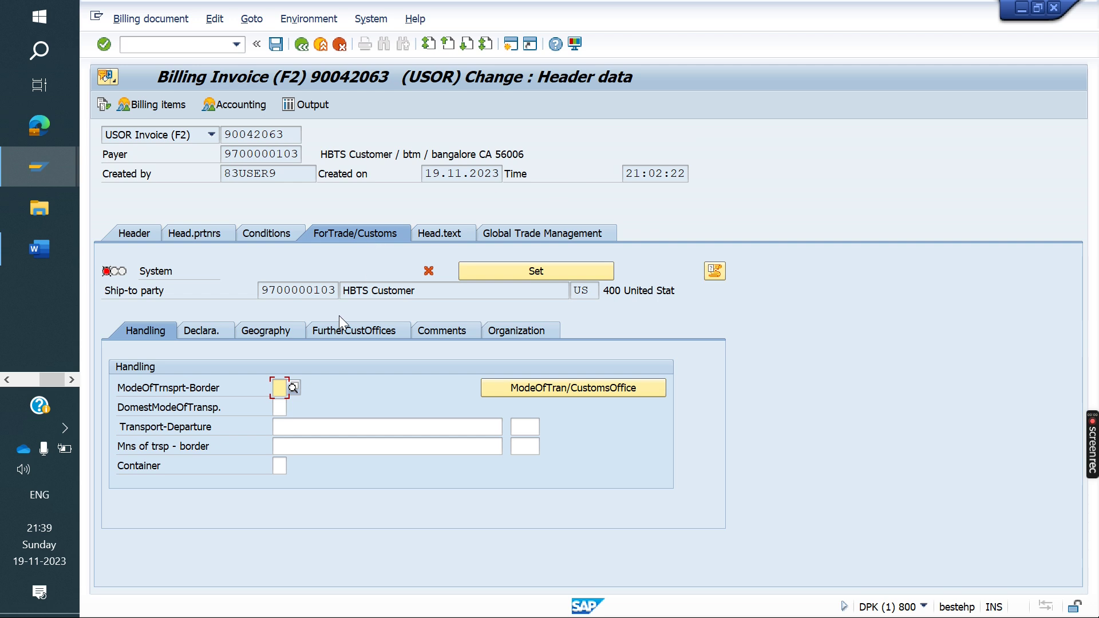
left_click(293, 405)
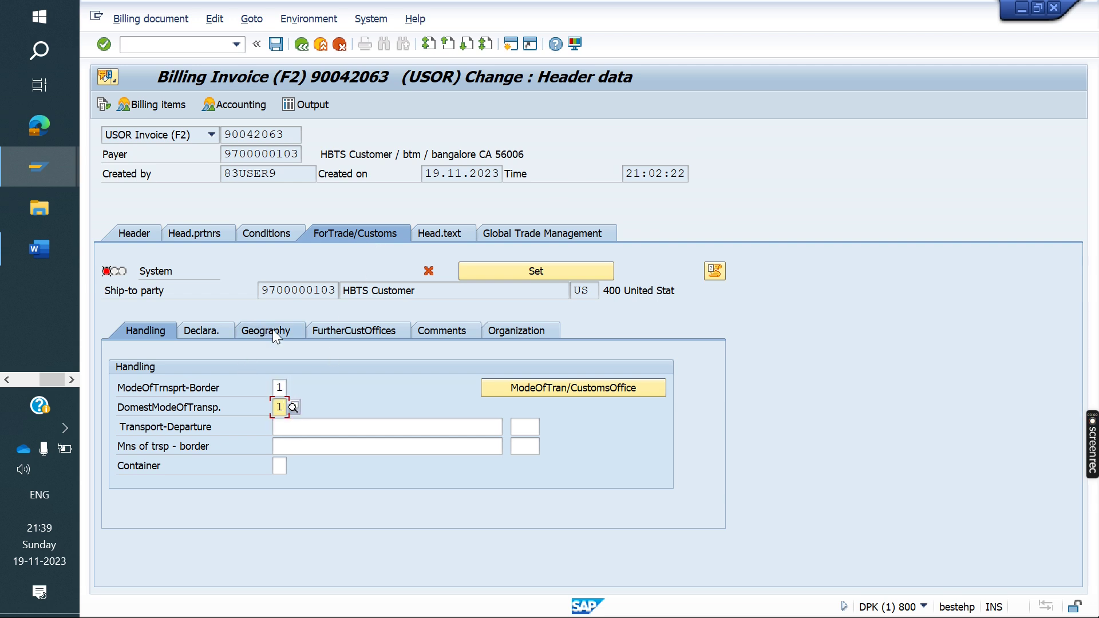
left_click(272, 329)
left_click(296, 404)
key("Return")
left_click(550, 276)
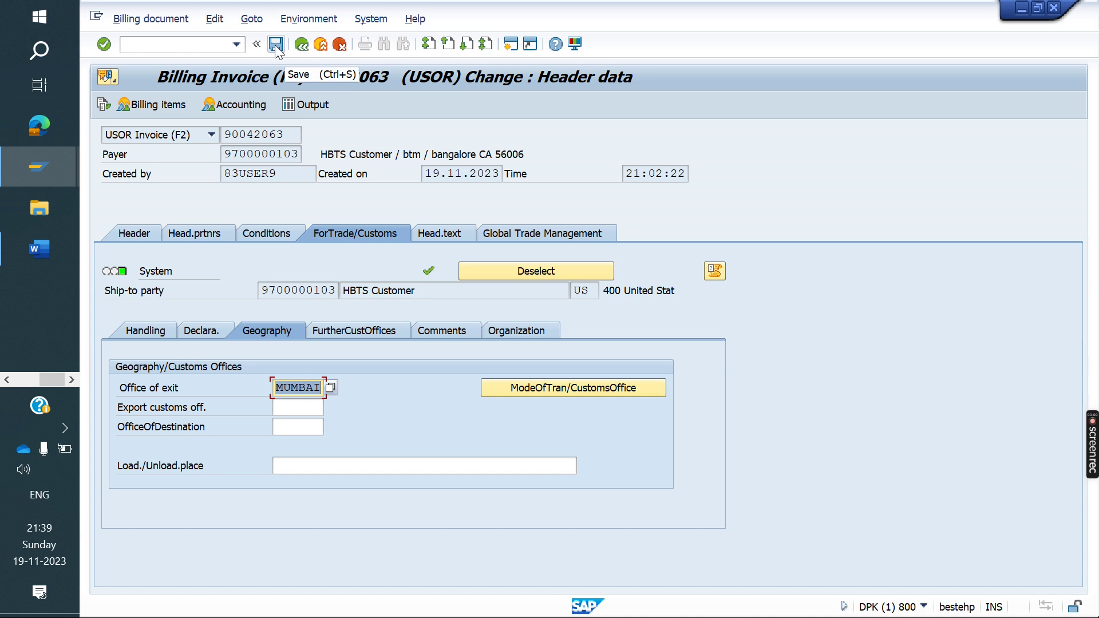
left_click(302, 44)
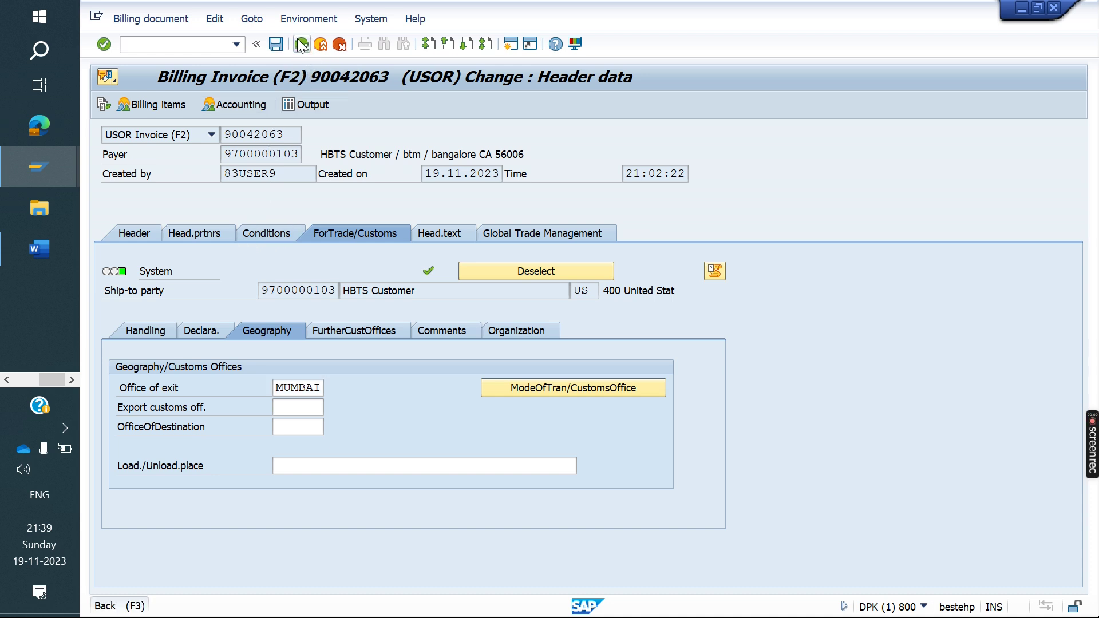
Step: Set the account assignment group to U1 Domestic in the invoice header and save the invoice
left_click(669, 172)
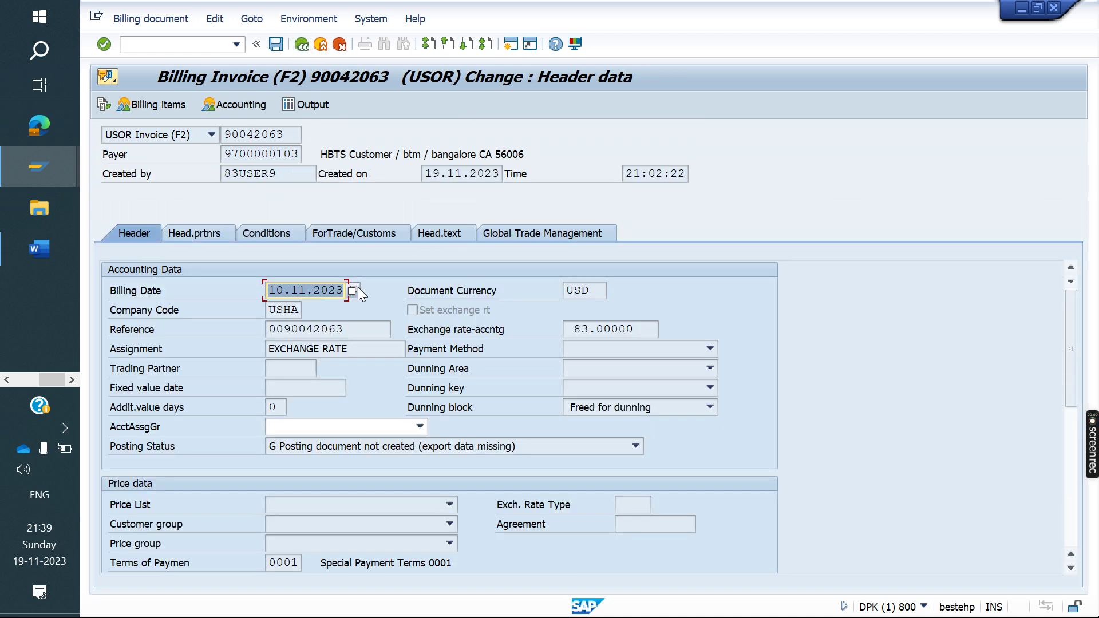
left_click(366, 427)
key("u")
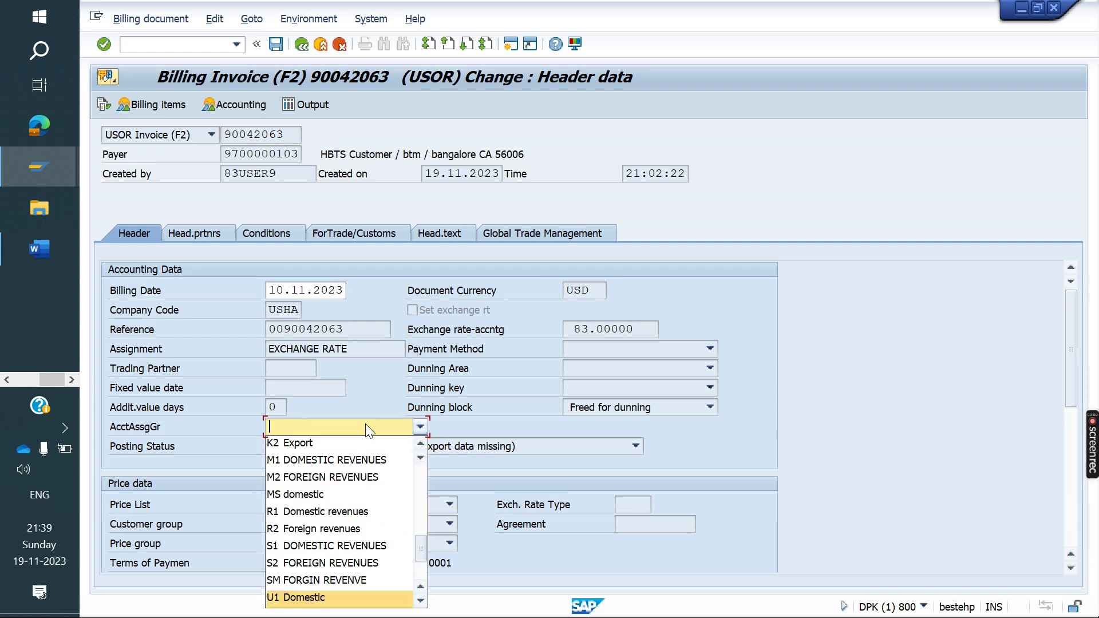
key("Return")
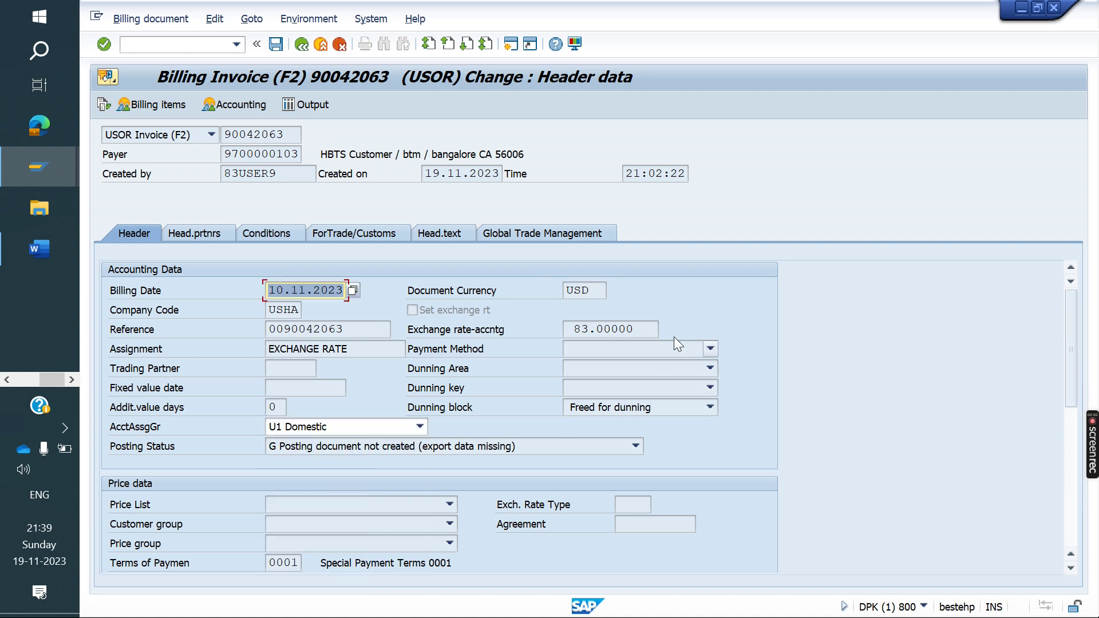
left_click(646, 328)
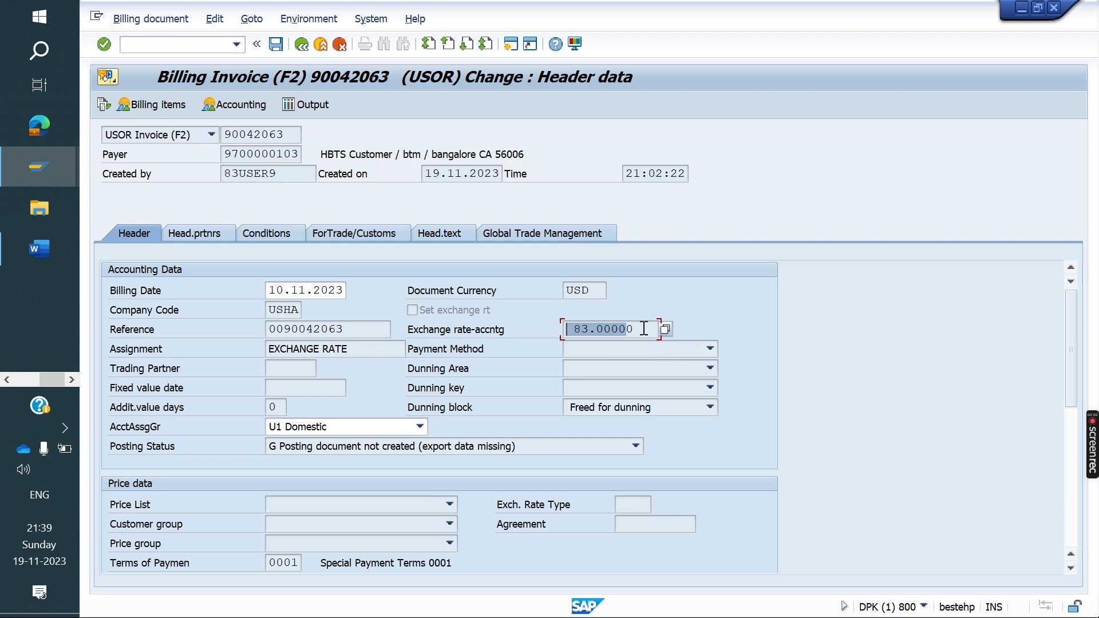
left_click(279, 48)
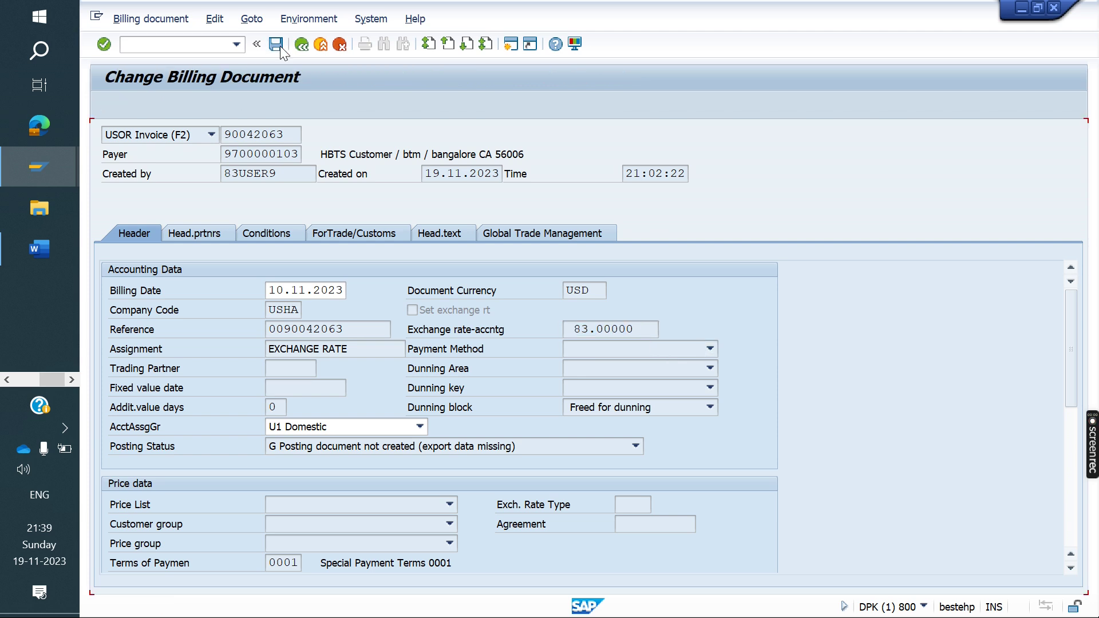
Step: Display the invoice's accounting document, and open the currency exchange rate table with transaction OB08
left_click(282, 102)
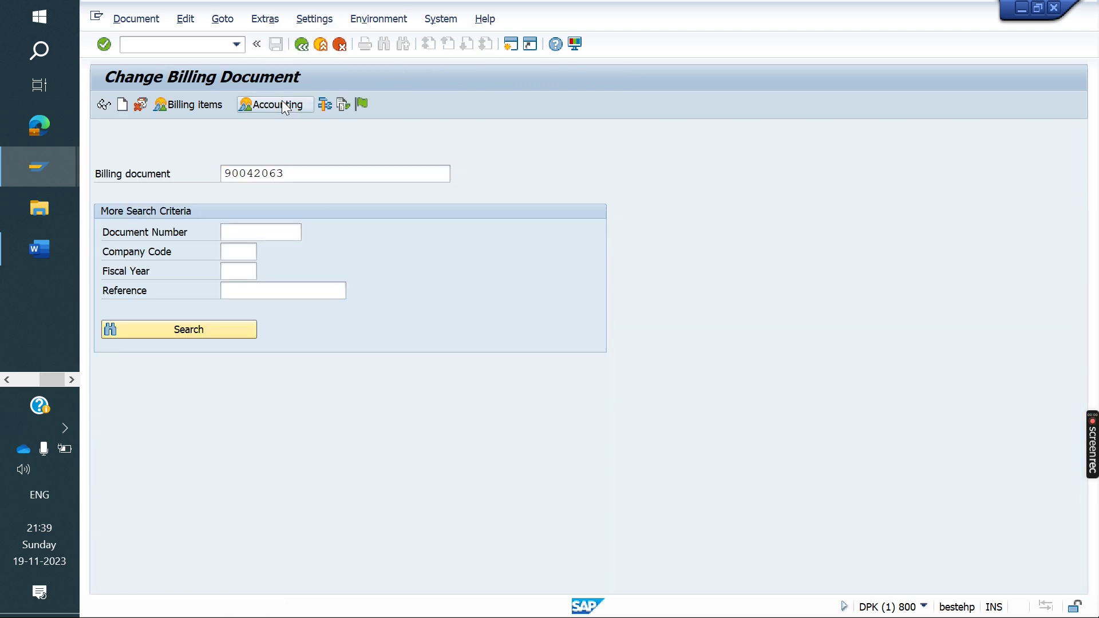
left_click(173, 44)
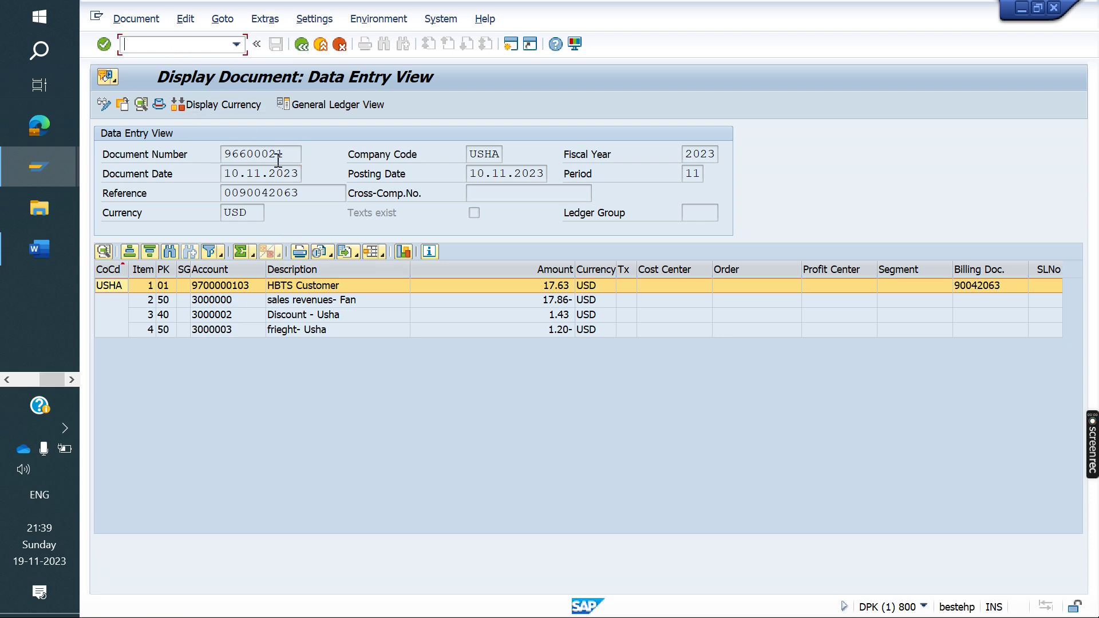
type("/NOB08")
key("Return")
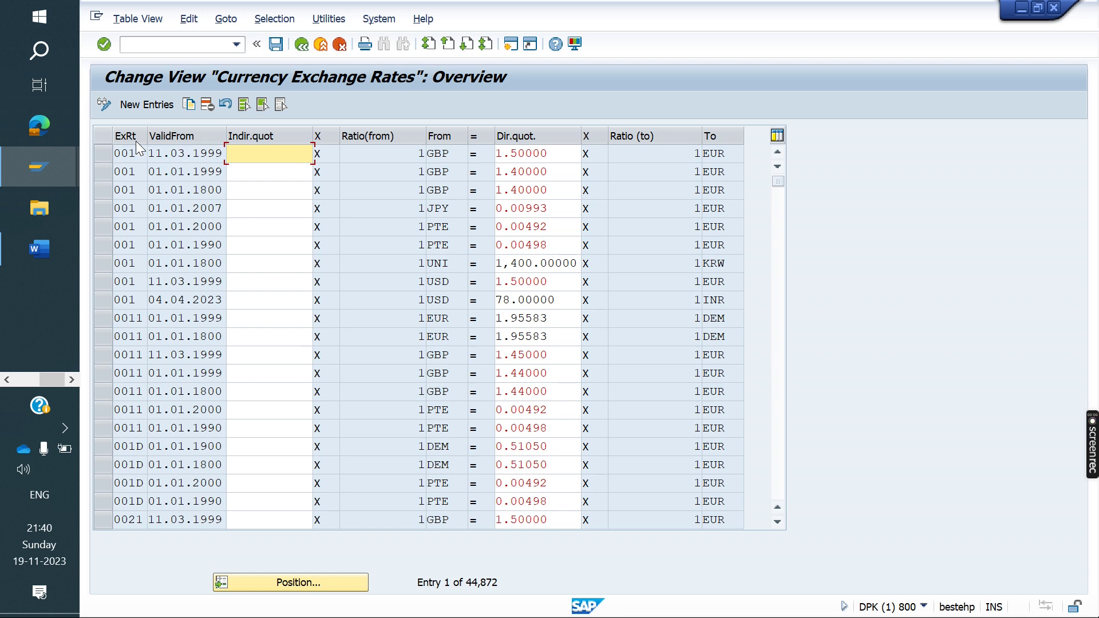
Step: Position the exchange rate table at rate type M from USD to INR
left_click(324, 583)
type("M")
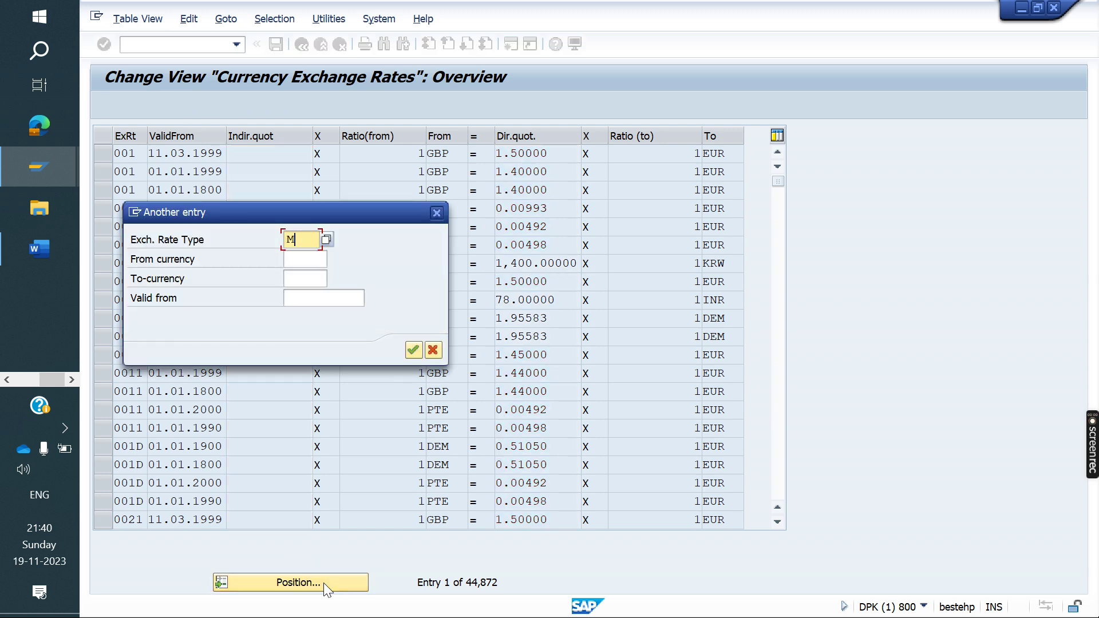
key("Tab")
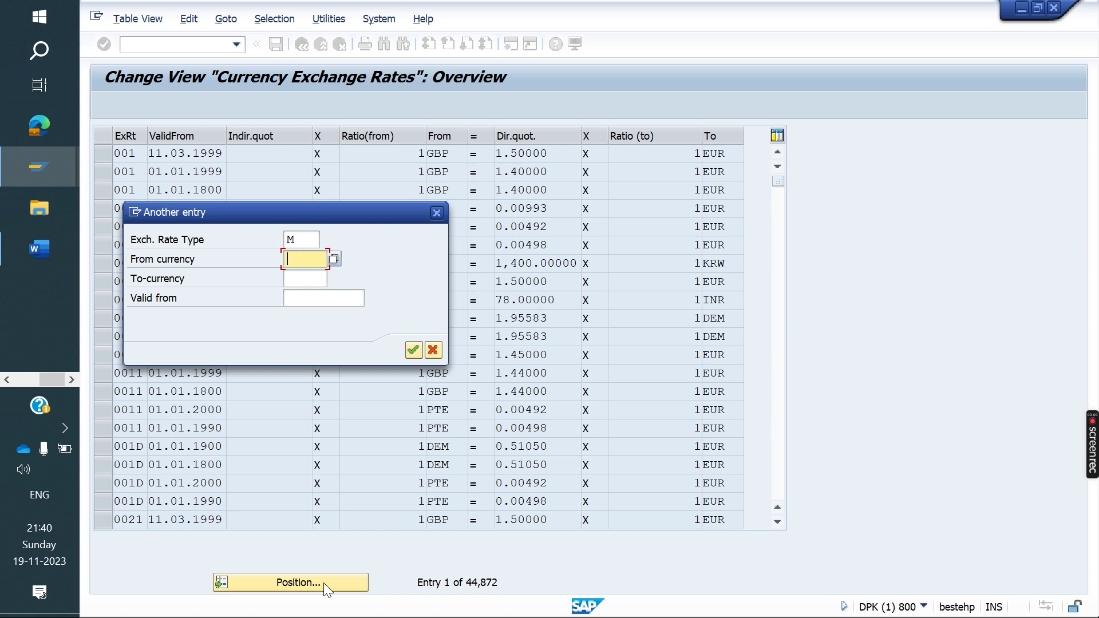
type("USD")
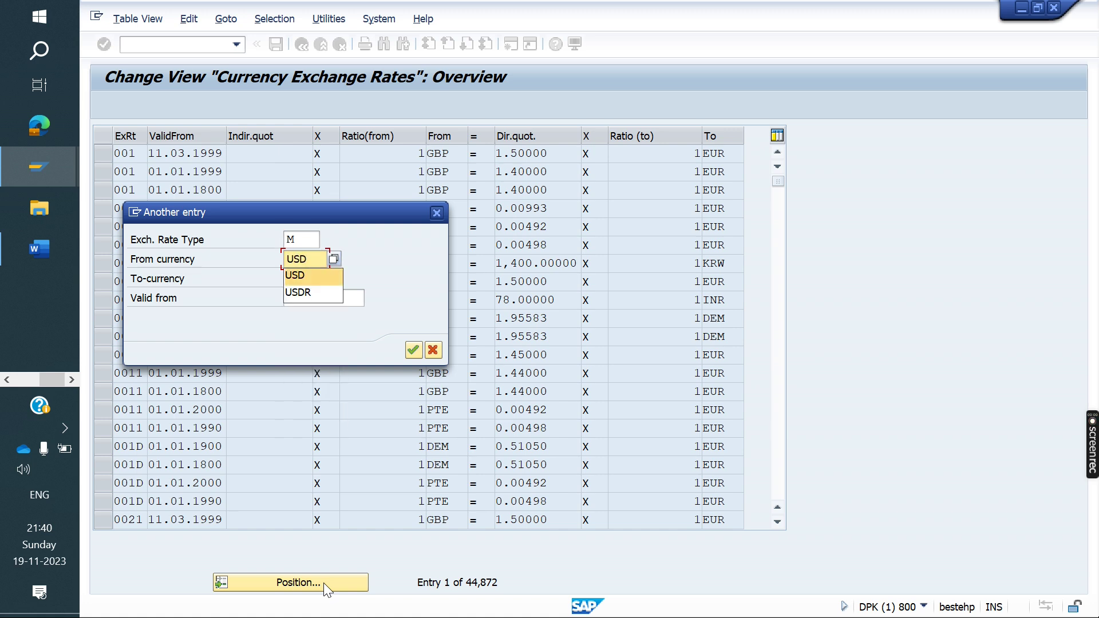
key("Tab")
type("INR")
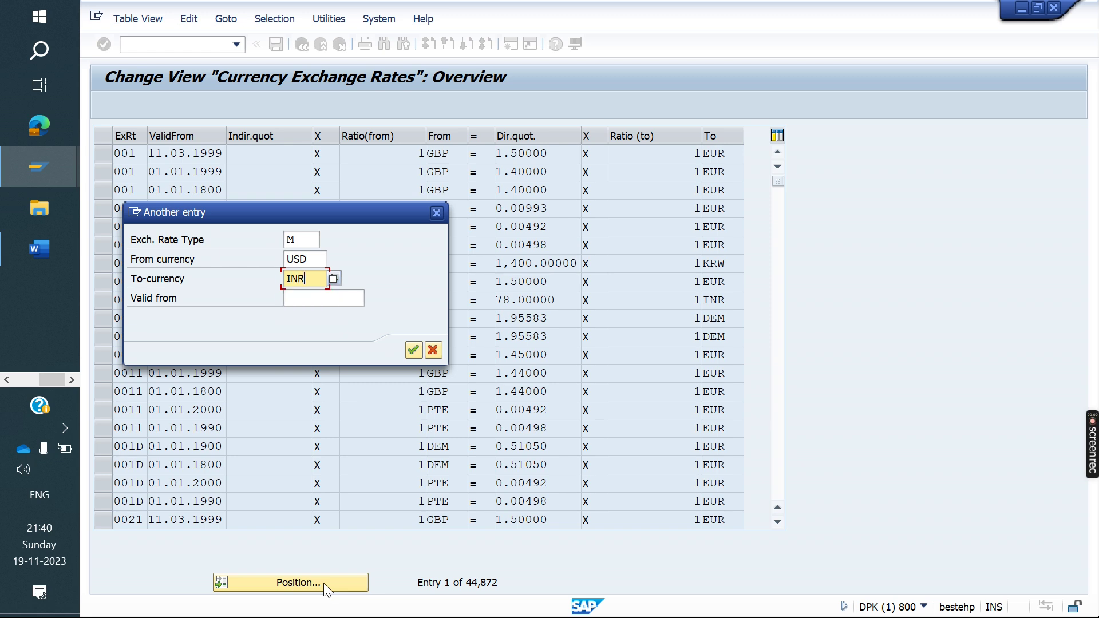
key("Return")
key("Tab")
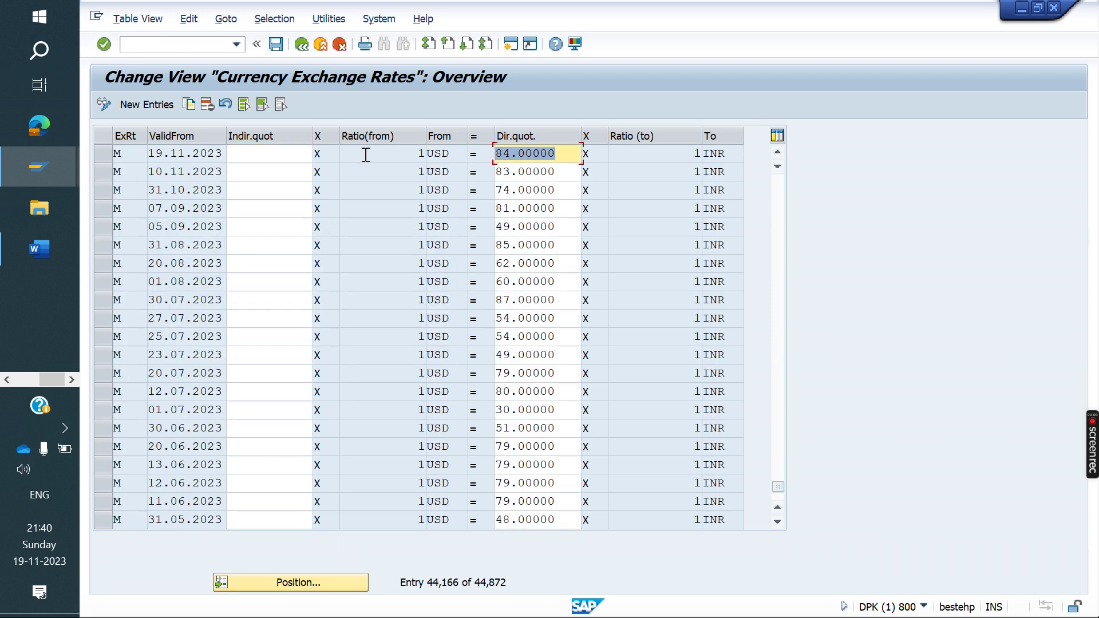
Step: Set the direct quotation of the M rate from USD to INR valid from 19.11.2023 to 85
left_click(103, 156)
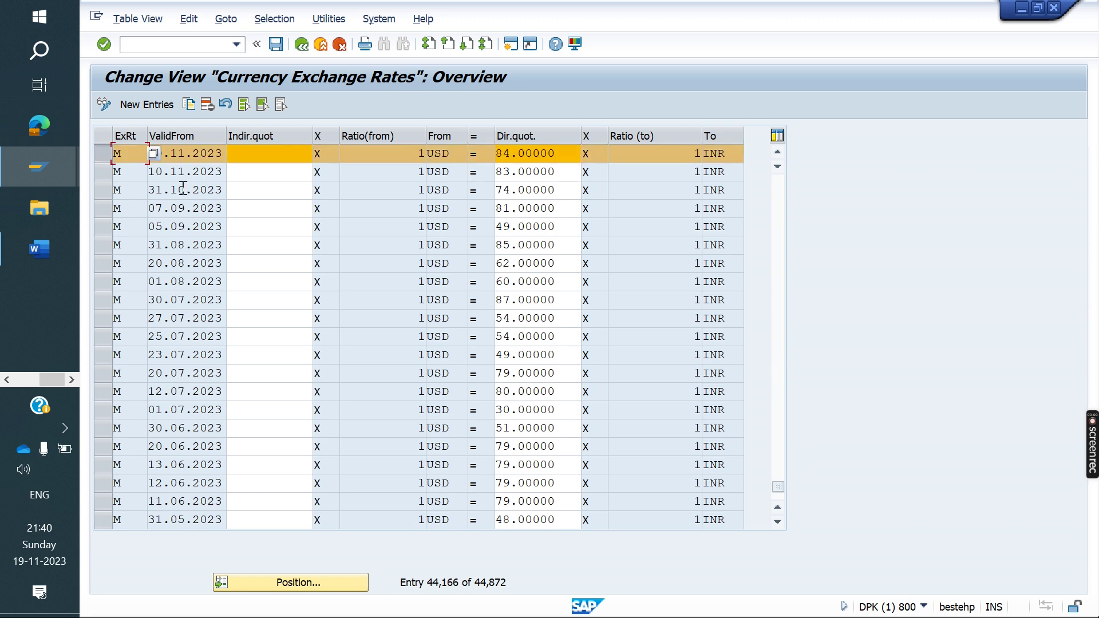
left_click(96, 171)
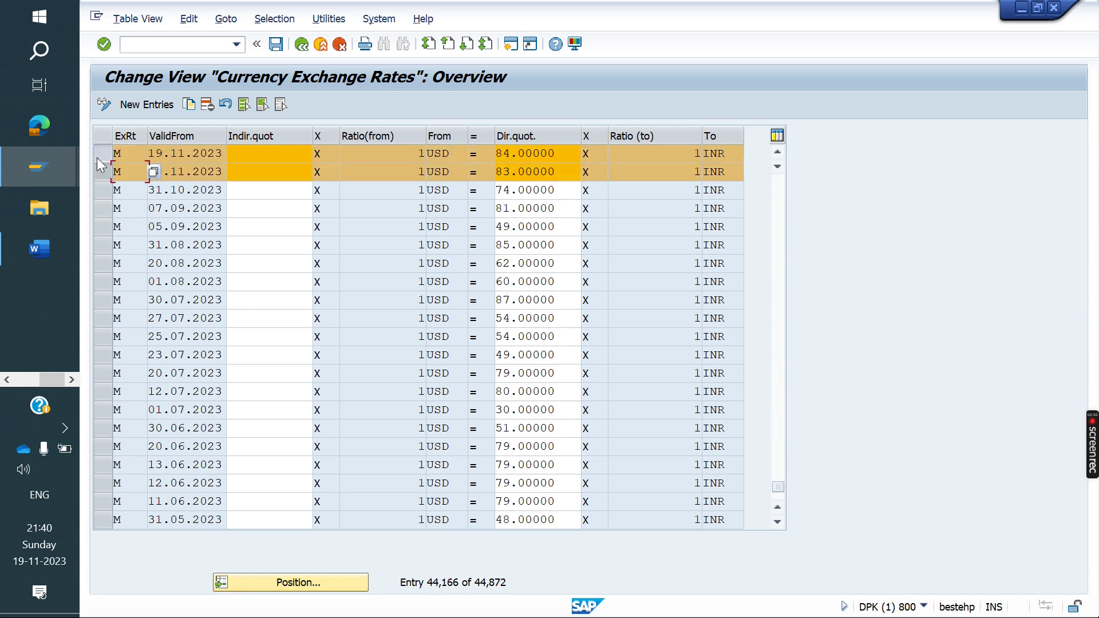
left_click(101, 149)
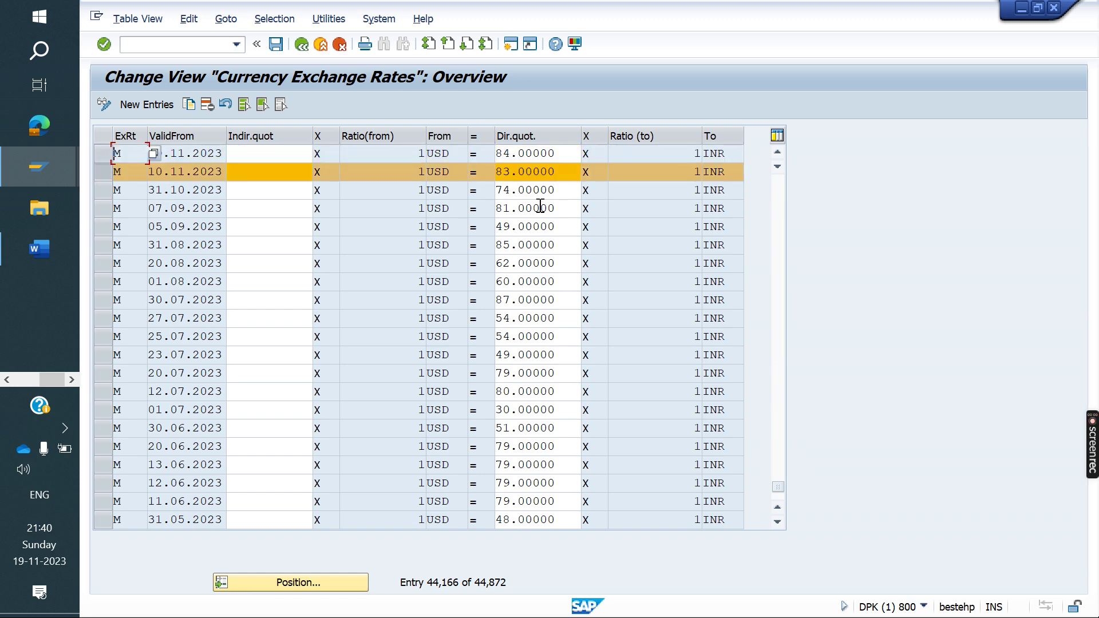
left_click(512, 158)
key("BackSpace")
type("5")
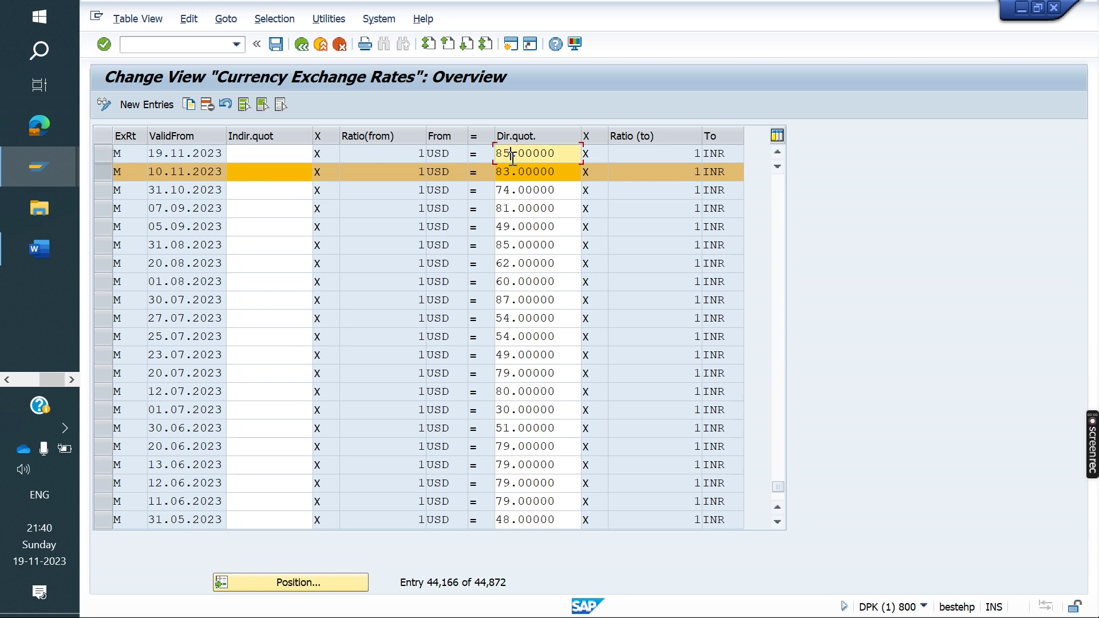
Step: Set the direct quotation of the M rate from USD to INR valid from 10.11.2023 to 82 and save the table
key("Down")
key("BackSpace")
type("2")
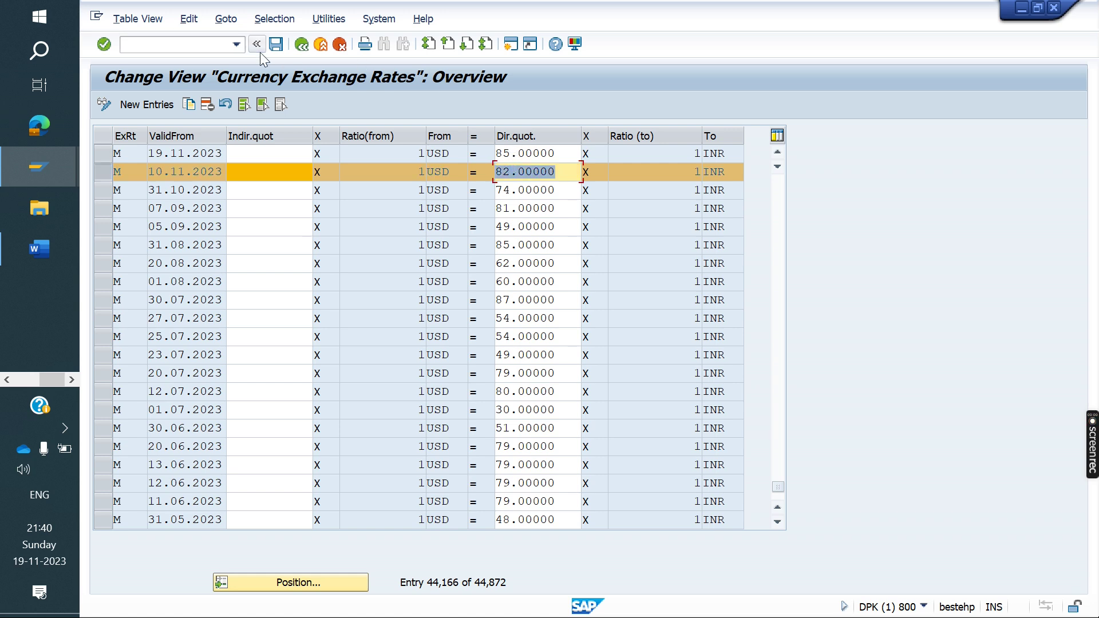
left_click(277, 46)
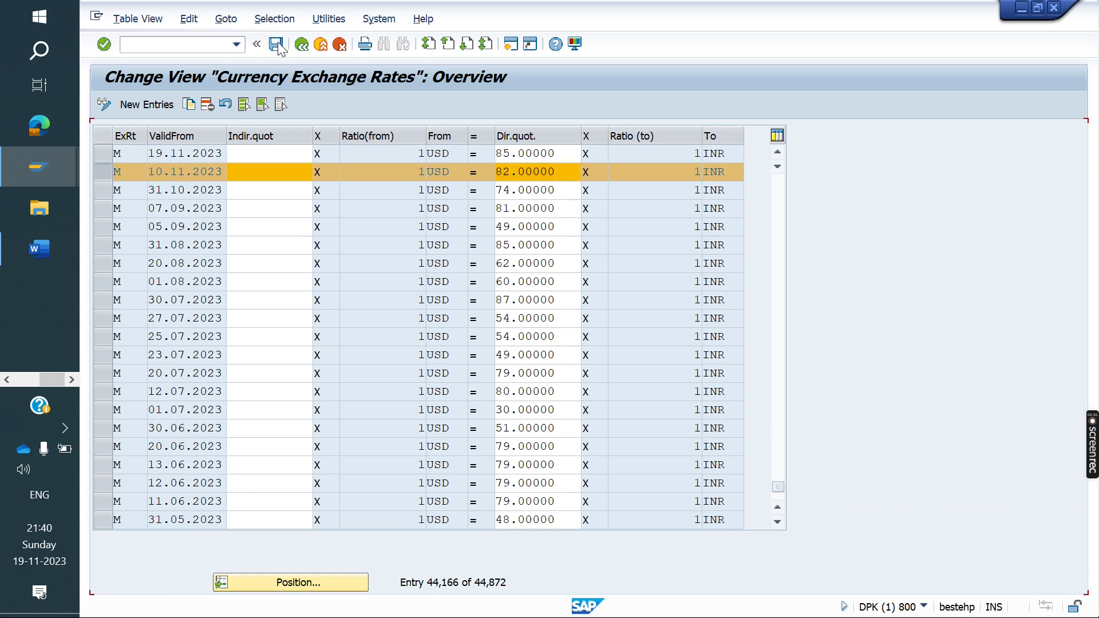
Step: Check the transaction code of the exchange rate table in the system information
left_click(109, 173)
left_click(927, 607)
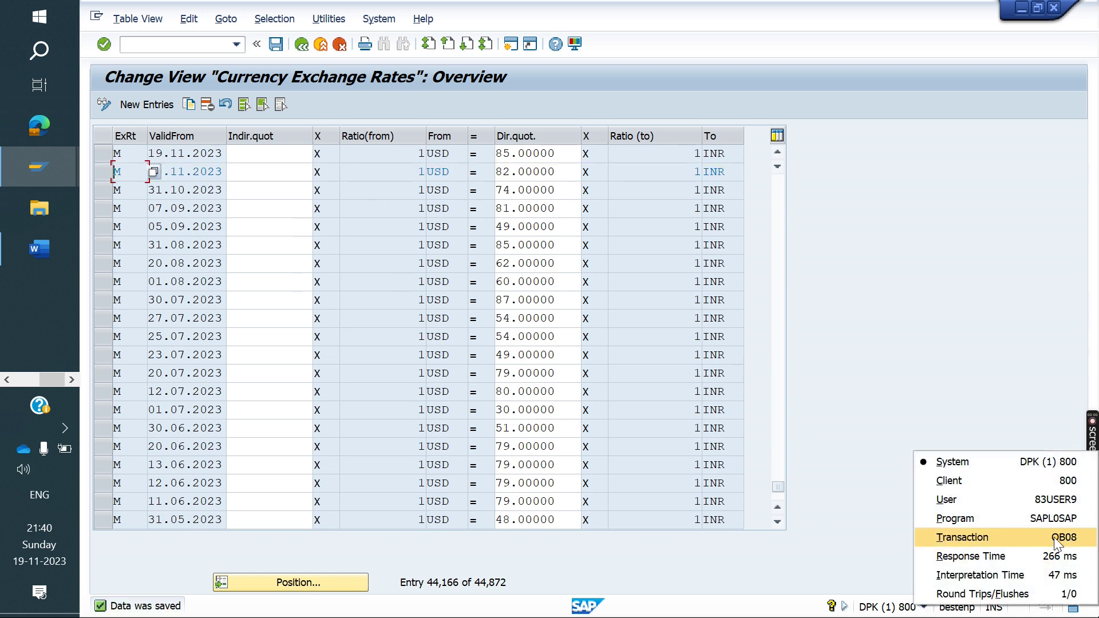
left_click(892, 311)
Step: Open the customer for change with transaction XD02 and check the currency in its sales area data
left_click(164, 46)
type("/NXD02")
key("Return")
key("Return")
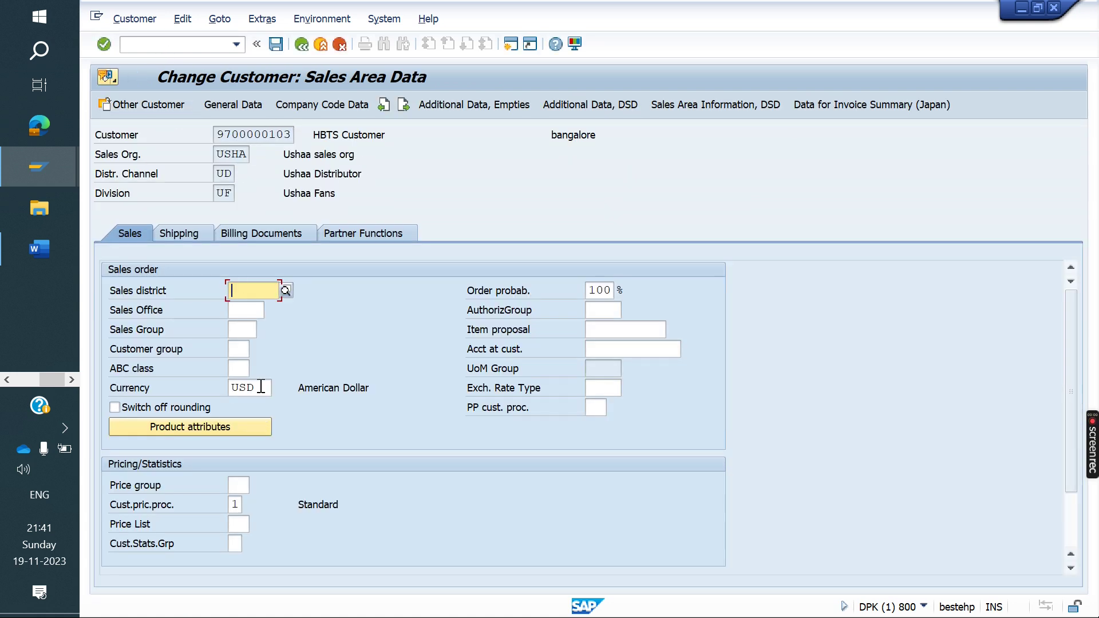
double_click(260, 387)
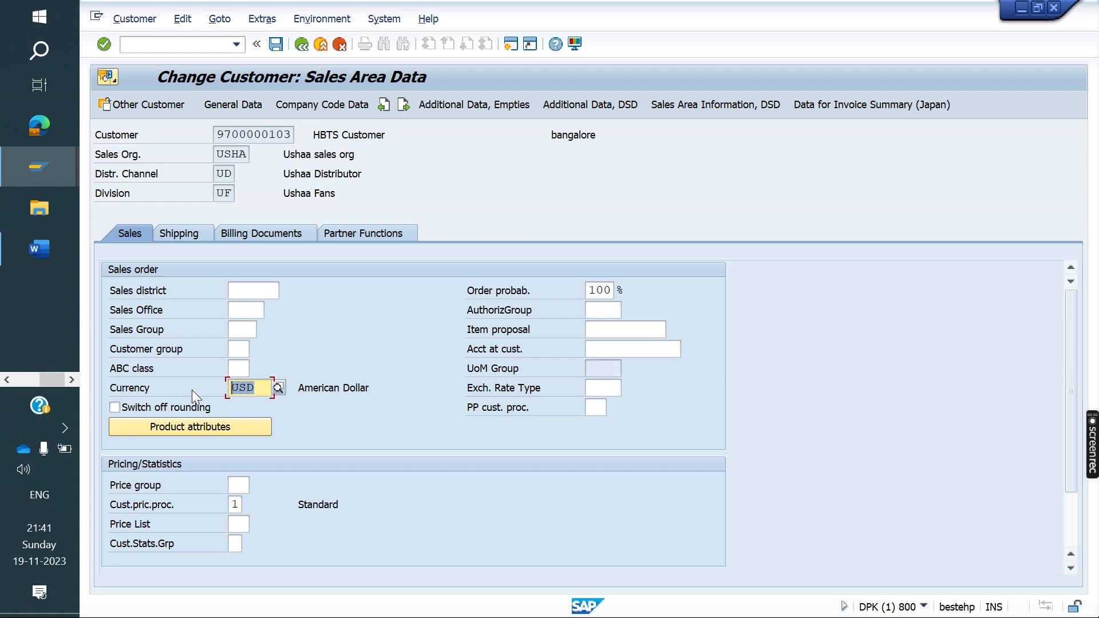
left_click(230, 102)
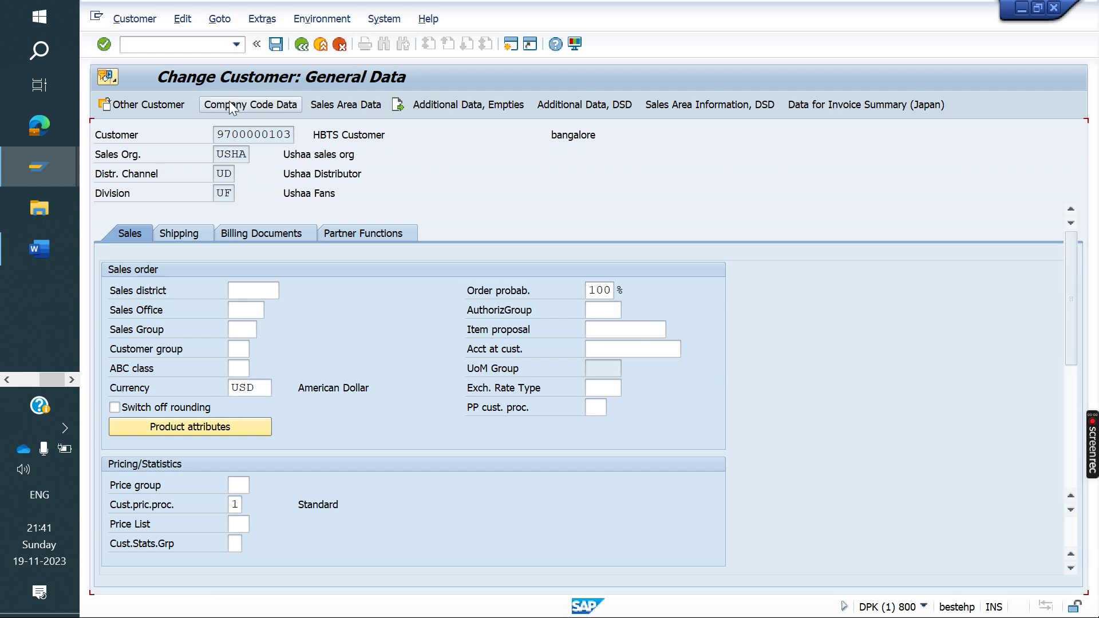
left_click(340, 107)
double_click(256, 387)
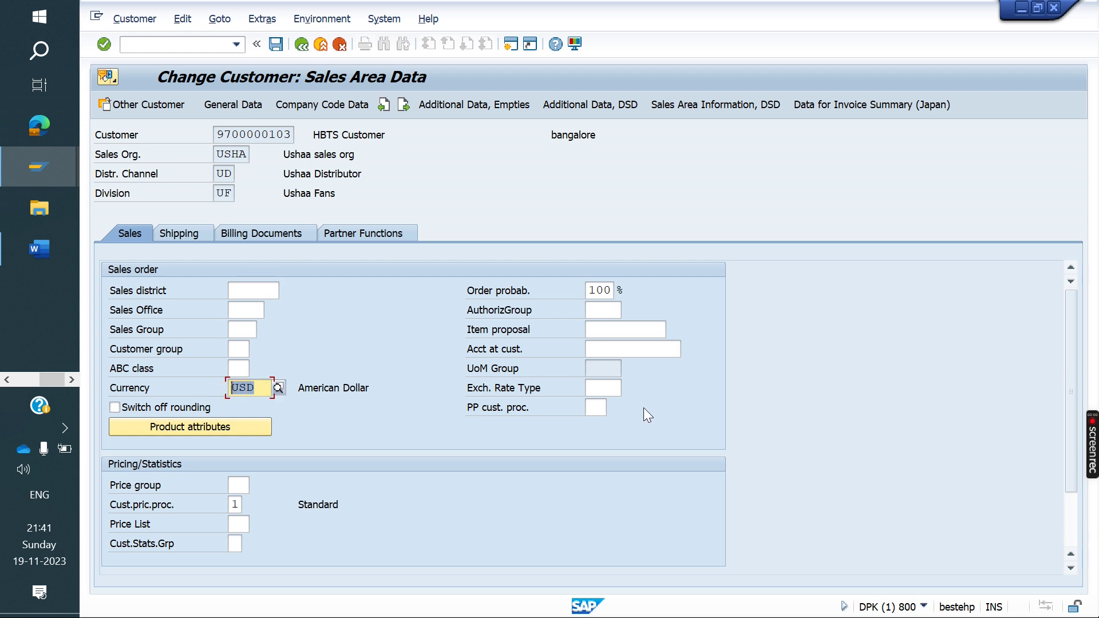
left_click(610, 389)
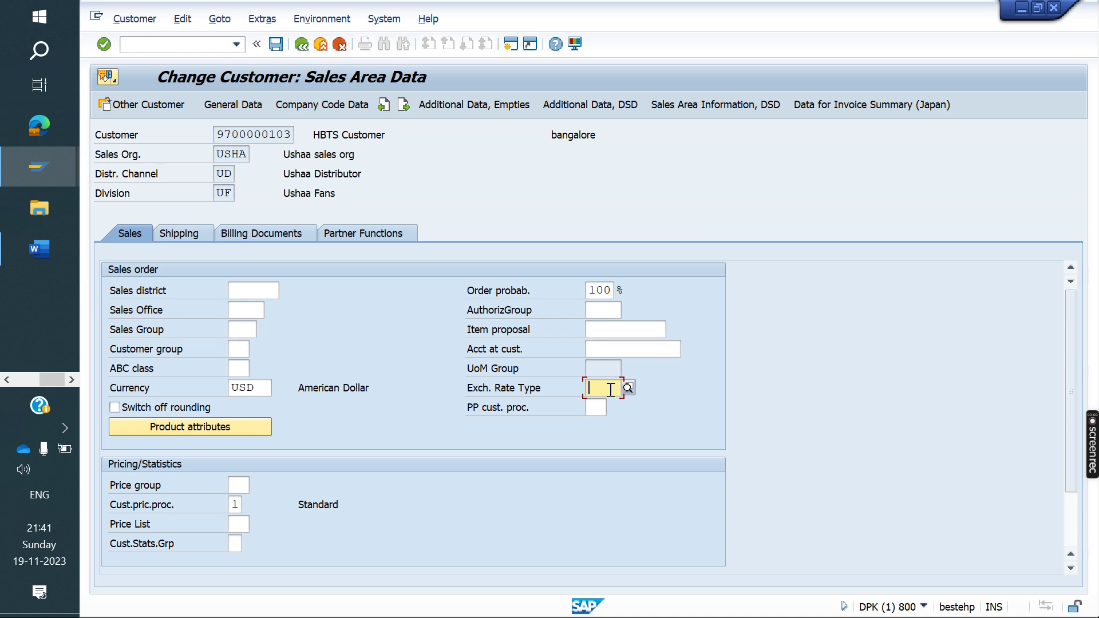
type("M")
key("Return")
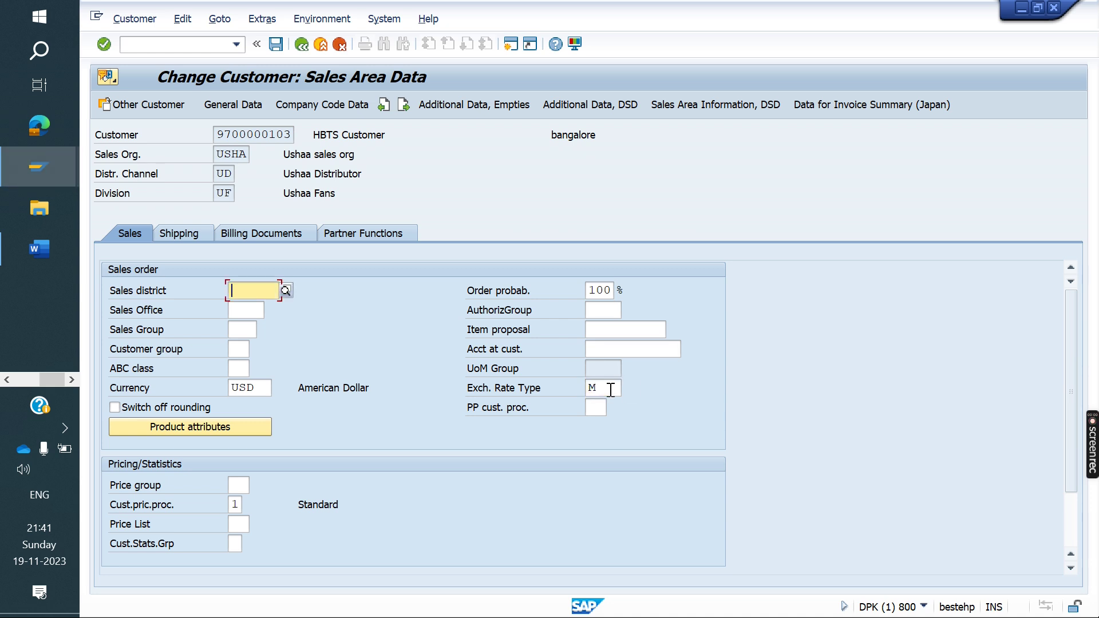
left_click(611, 390)
key("BackSpace")
key("Return")
Step: Set the exchange rate type in the customer's sales area data to M and save the customer
left_click(611, 389)
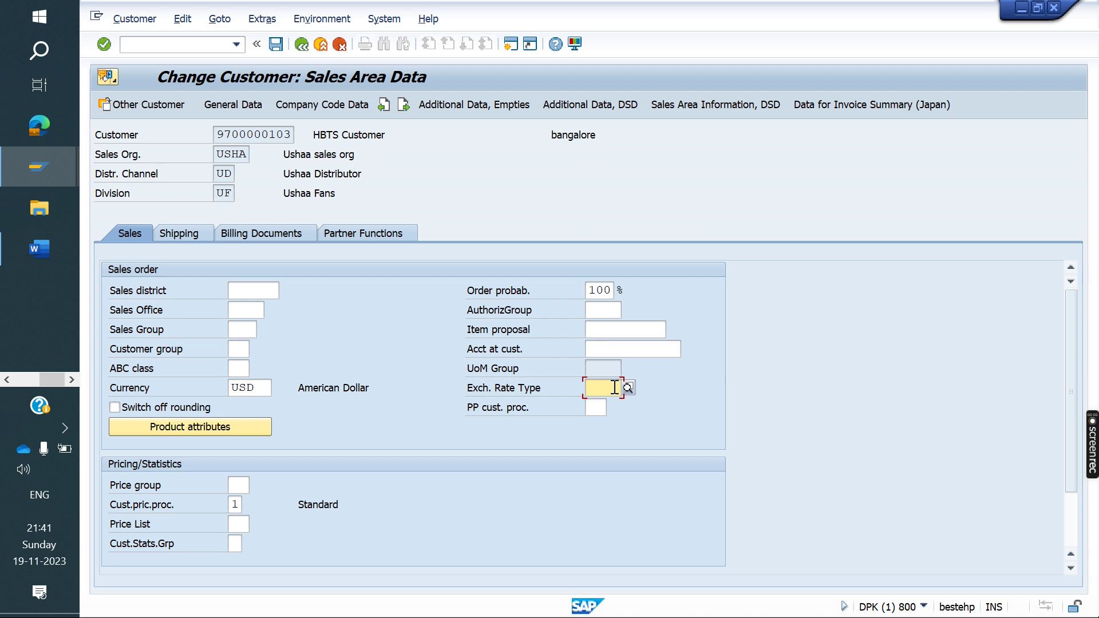
type("M")
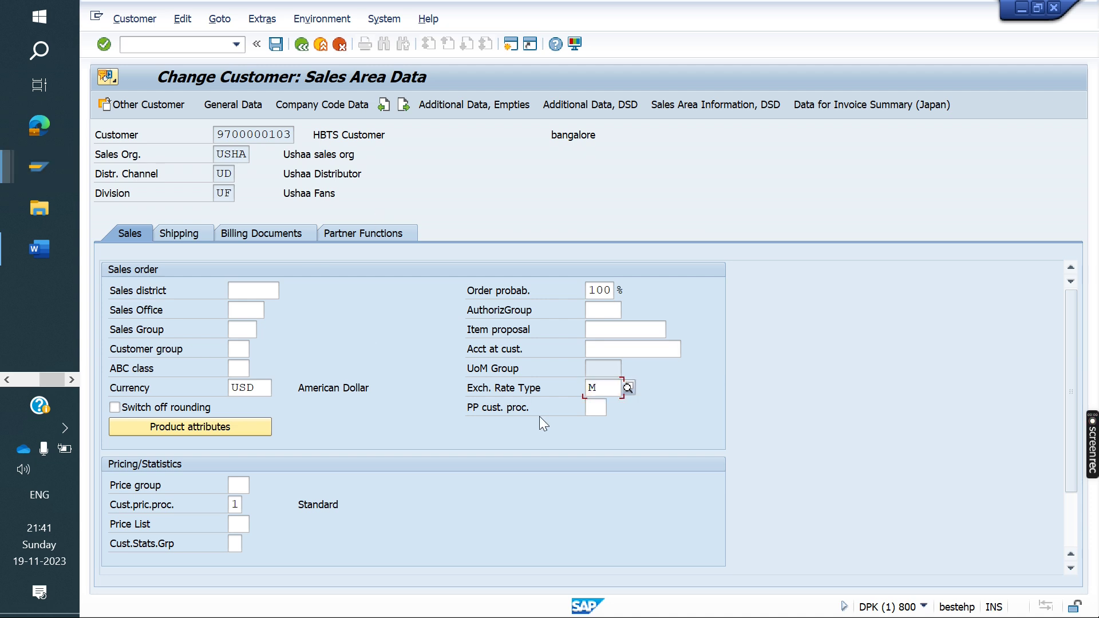
key("Return")
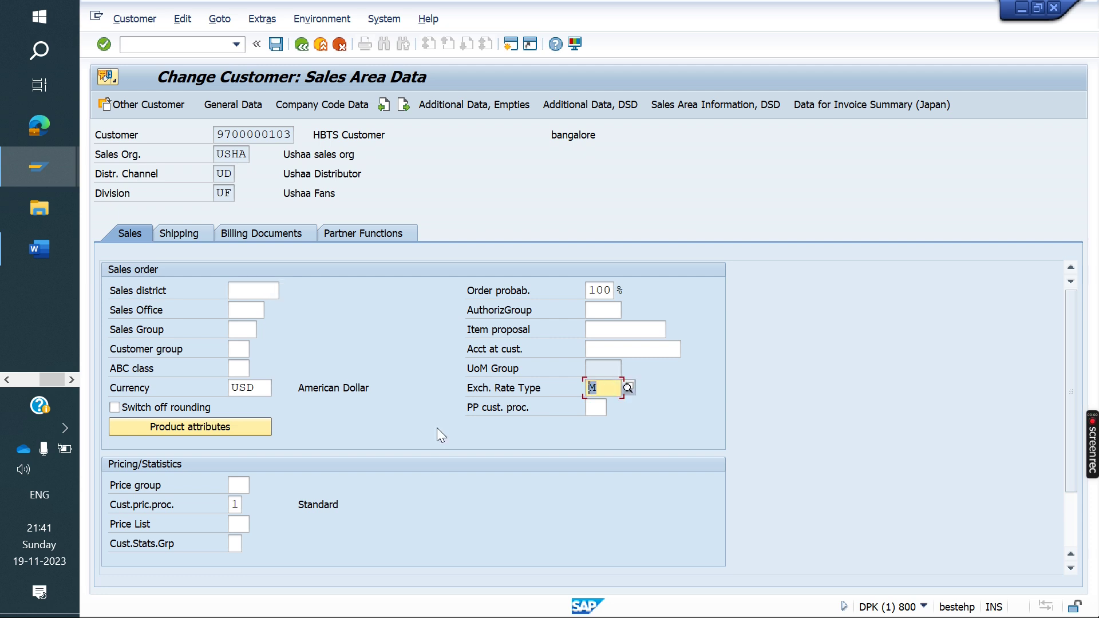
left_click(275, 44)
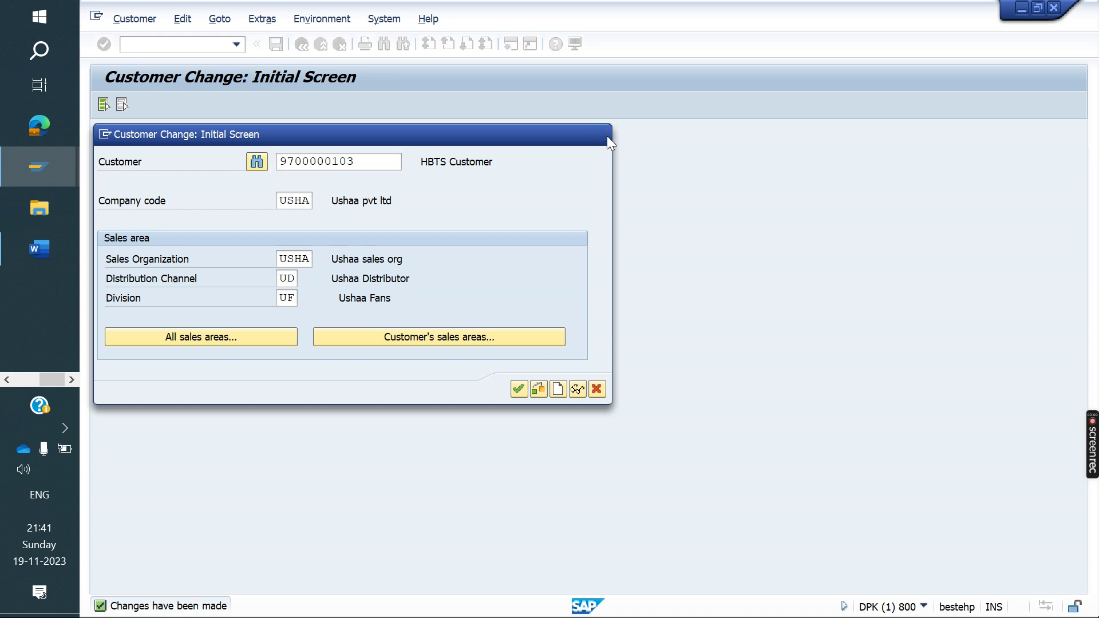
Step: Start a standard order of type USOR with transaction VA01 and enter the customer's number as sold-to party
key("F3")
type("/NVA01")
key("Return")
key("Down")
key("Return")
key("Return")
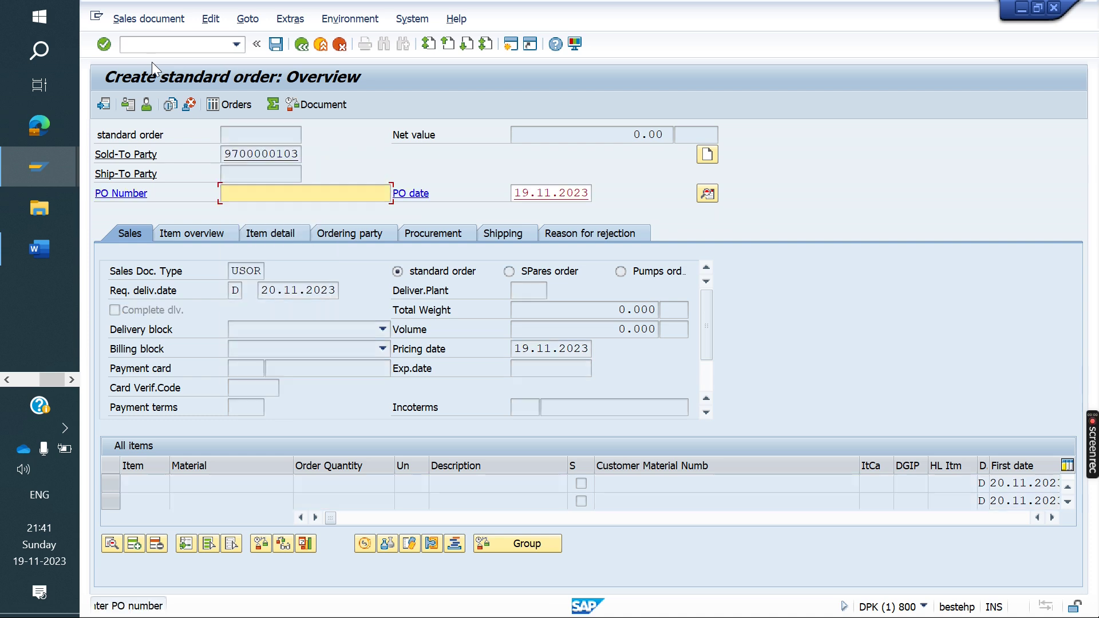
Step: Enter EXCHANGE RATE as the PO number and US_FAN_2023 as the material of the first order item
key("Down")
key("Return")
key("Return")
key("Down")
key("Return")
key("Return")
key("Return")
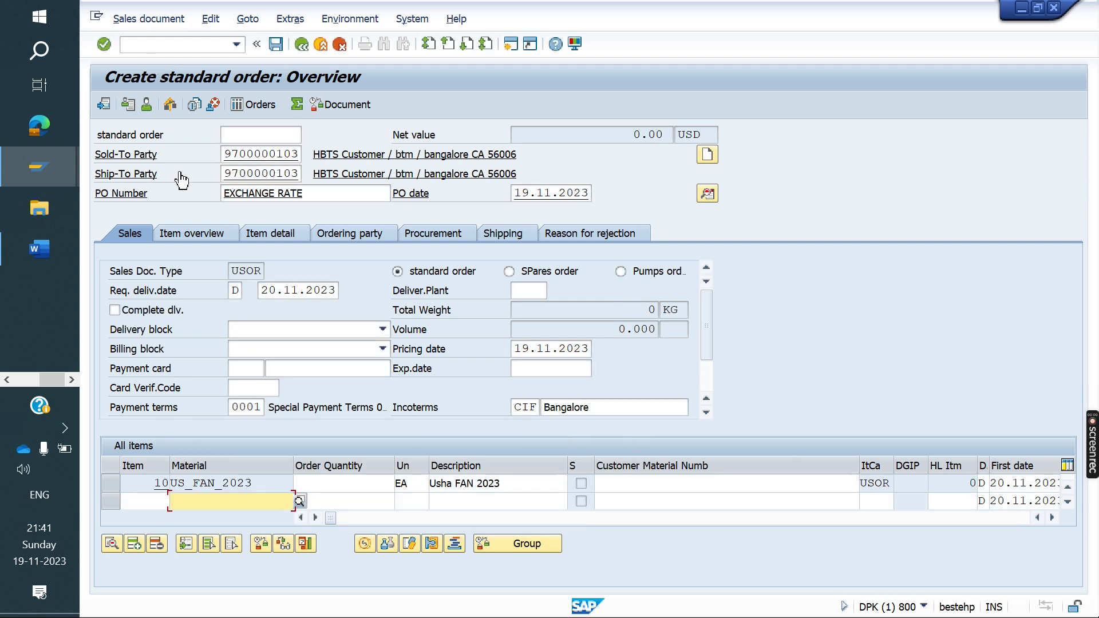
Step: Set the order quantity of the US_FAN_2023 item to 1 and its plant to USKA
left_click(391, 484)
key("Down")
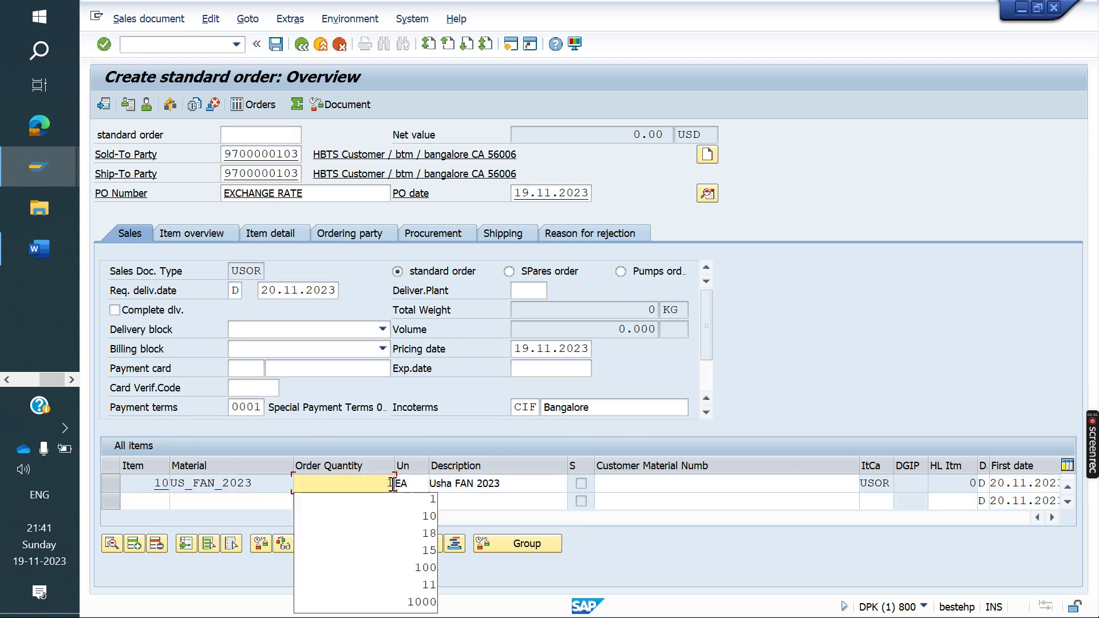
key("Return")
left_click_drag(331, 521, 368, 523)
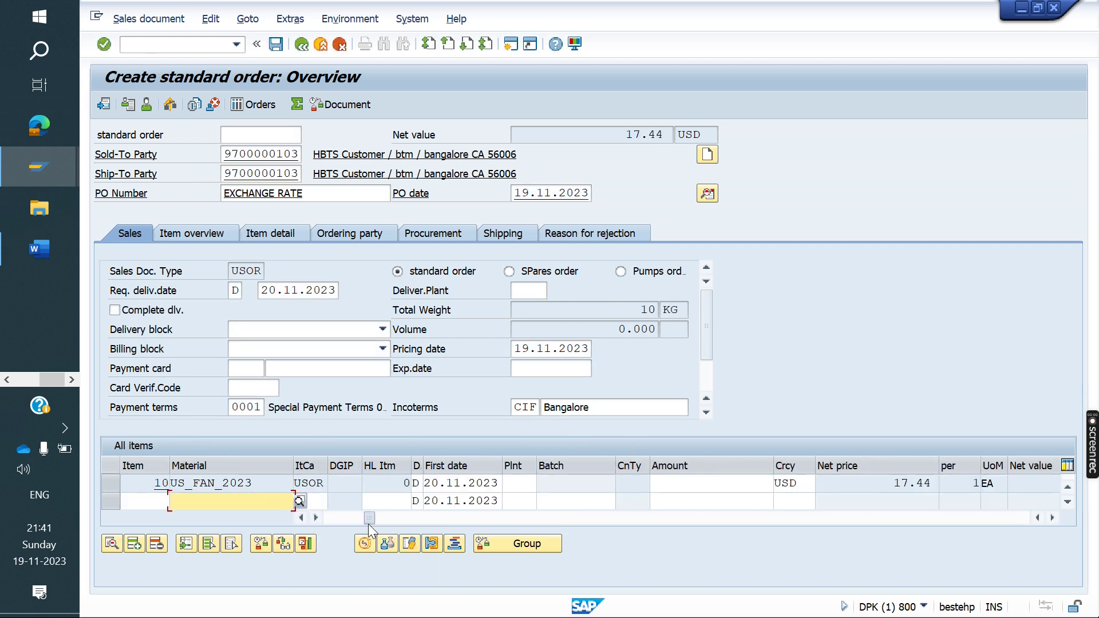
left_click(517, 483)
key("Down")
key("Return")
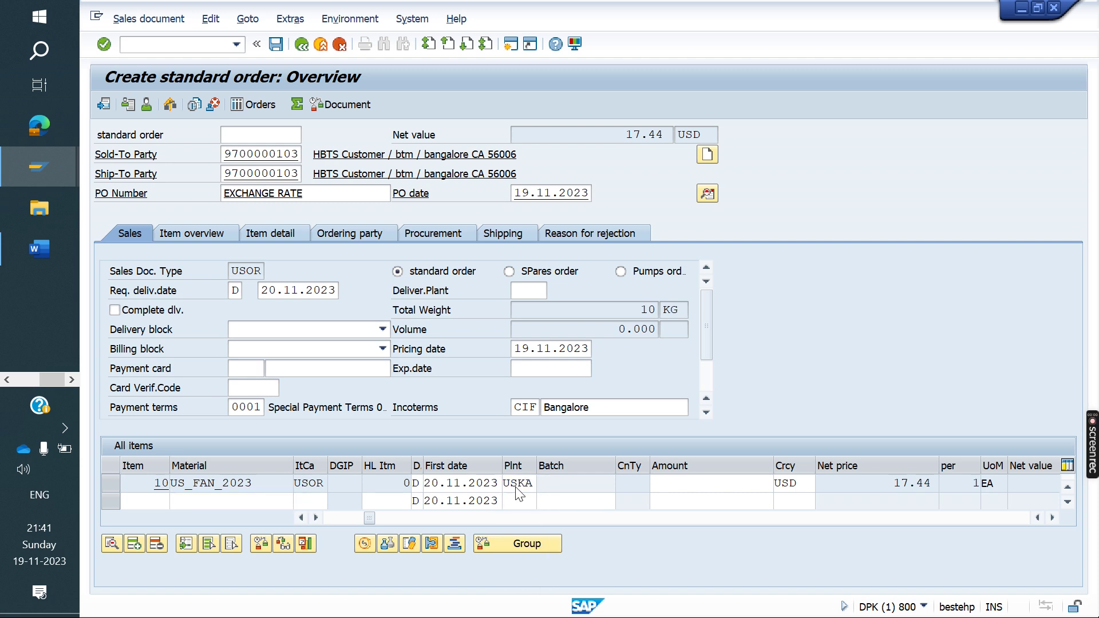
key("Return")
Step: Set the USD pricing exchange rate in the sales order's header data to 86 and return to the order overview
left_click(707, 193)
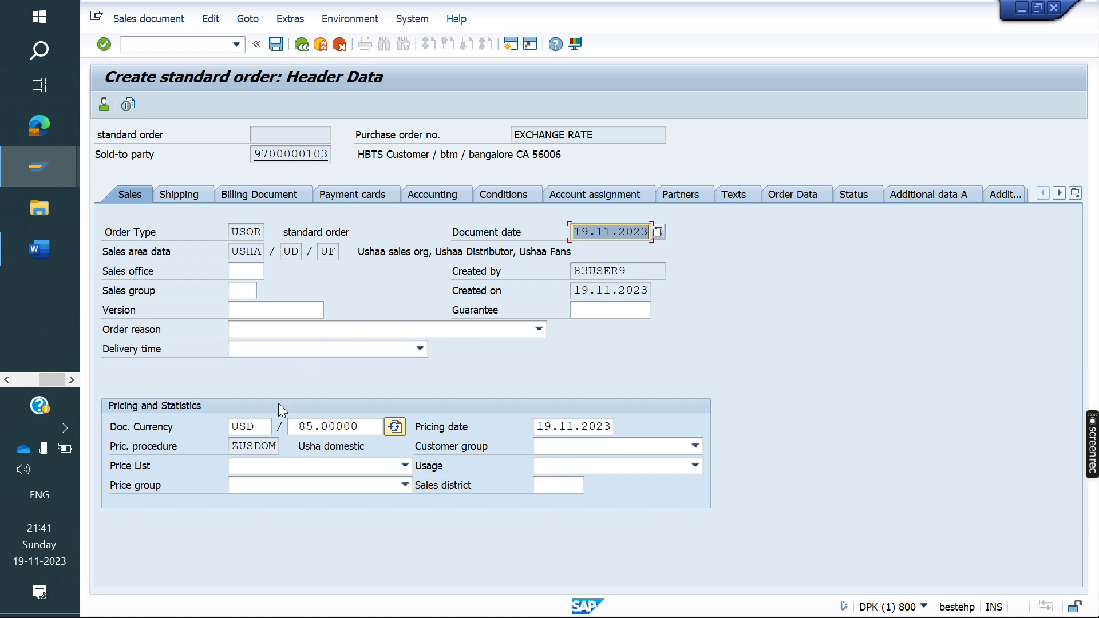
left_click(339, 426)
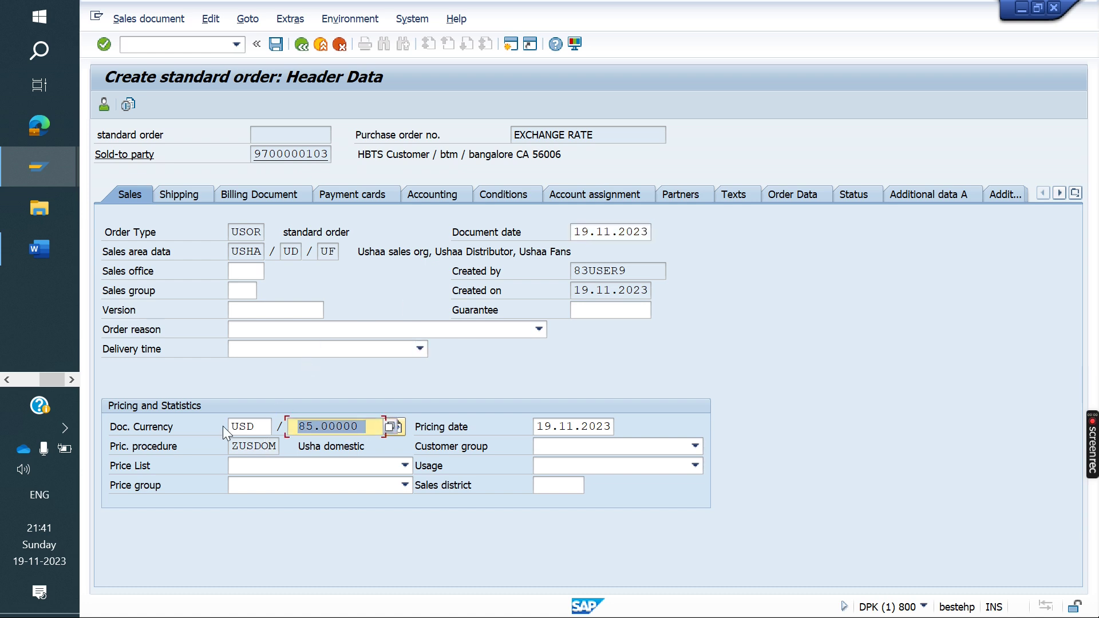
left_click(315, 428)
key("Return")
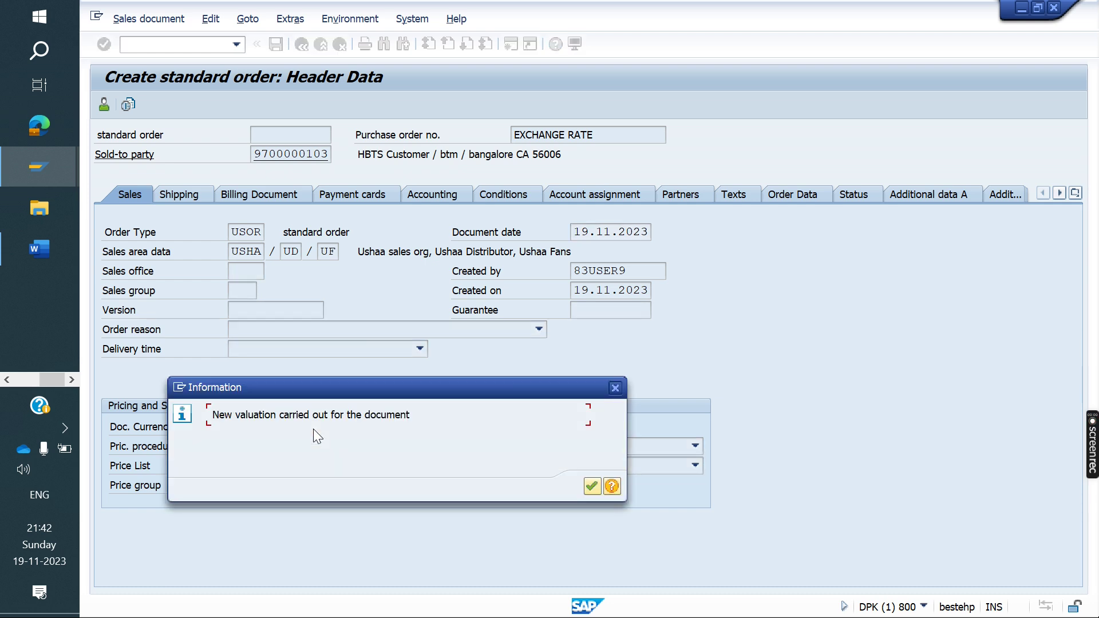
key("Return")
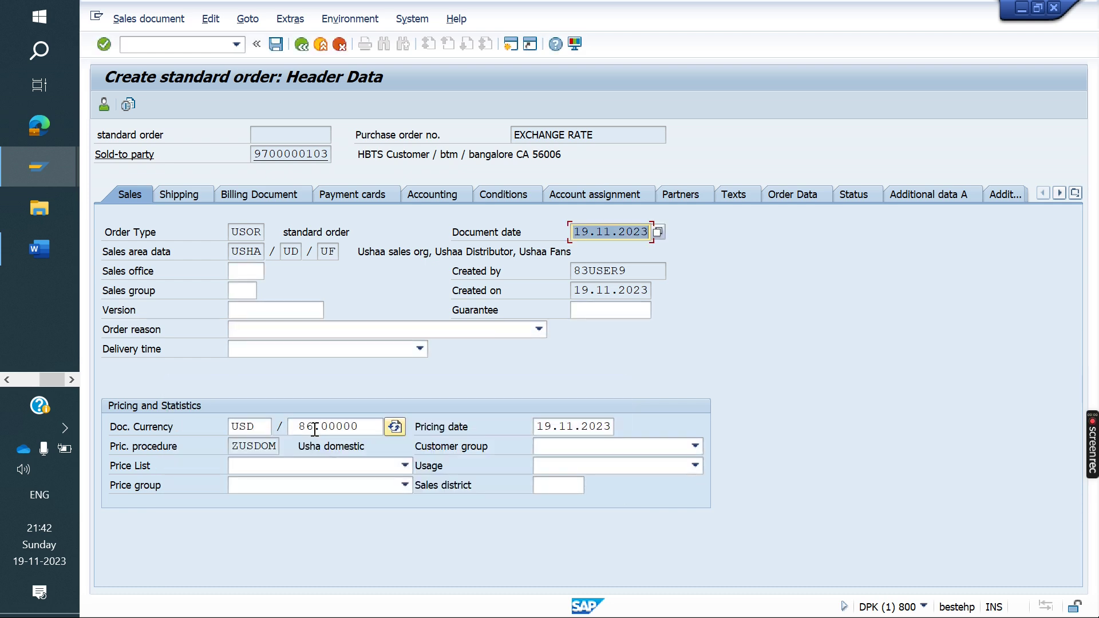
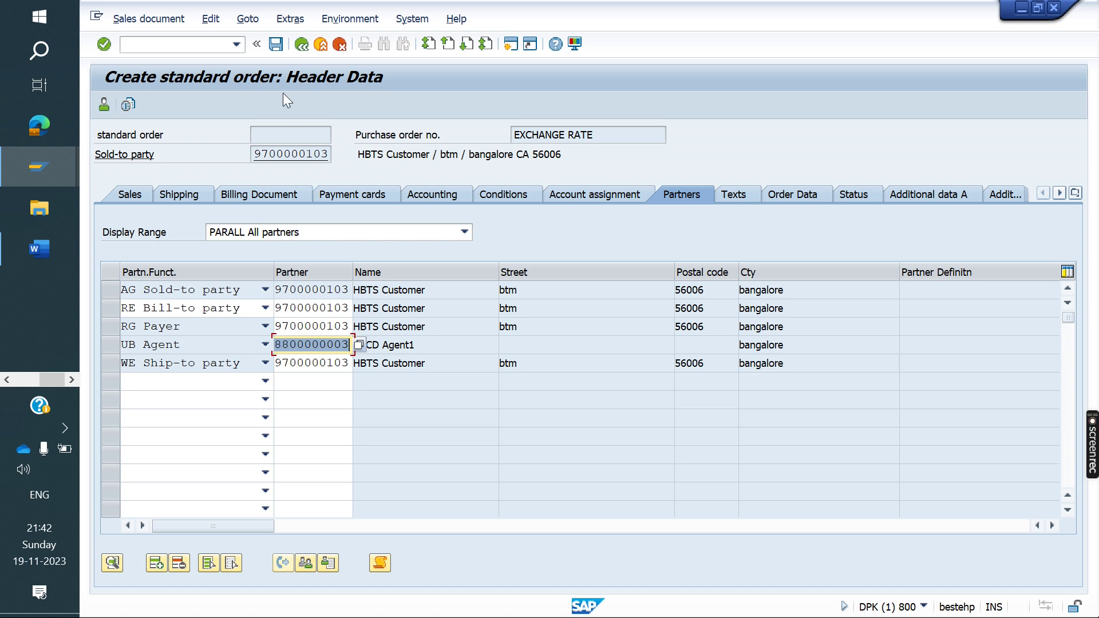
left_click(301, 45)
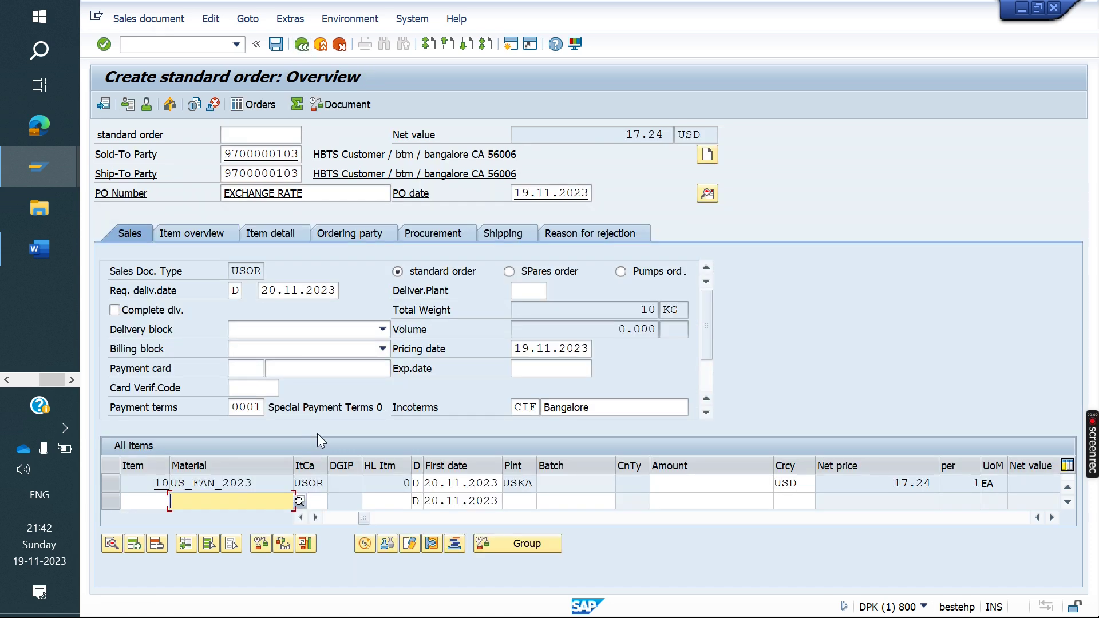
Step: Create the outbound delivery directly from the sales order
left_click(707, 193)
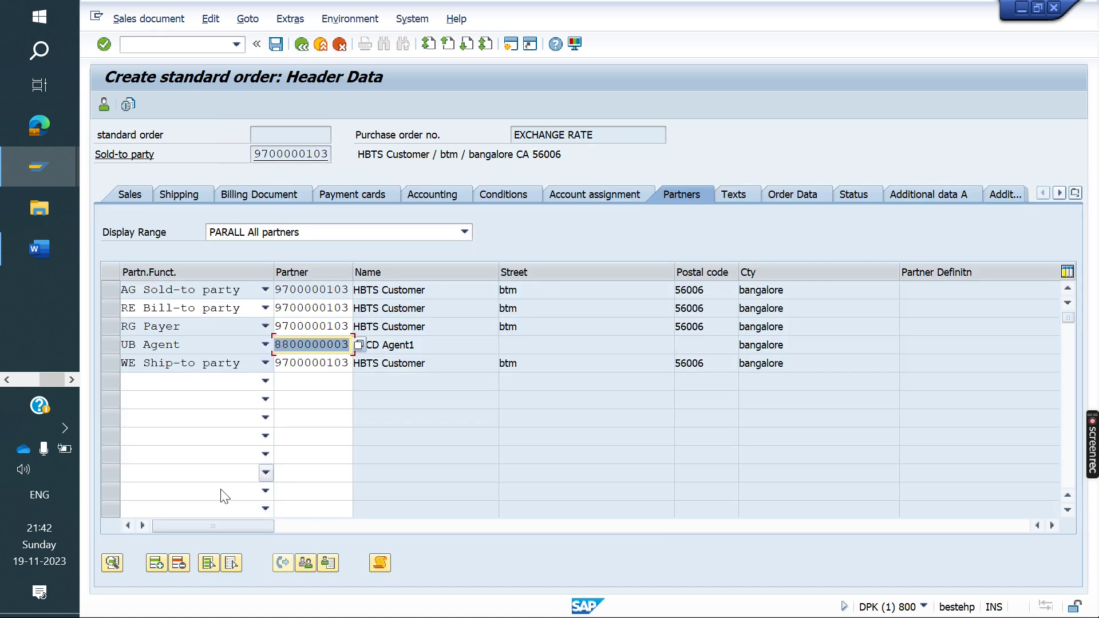
left_click(302, 44)
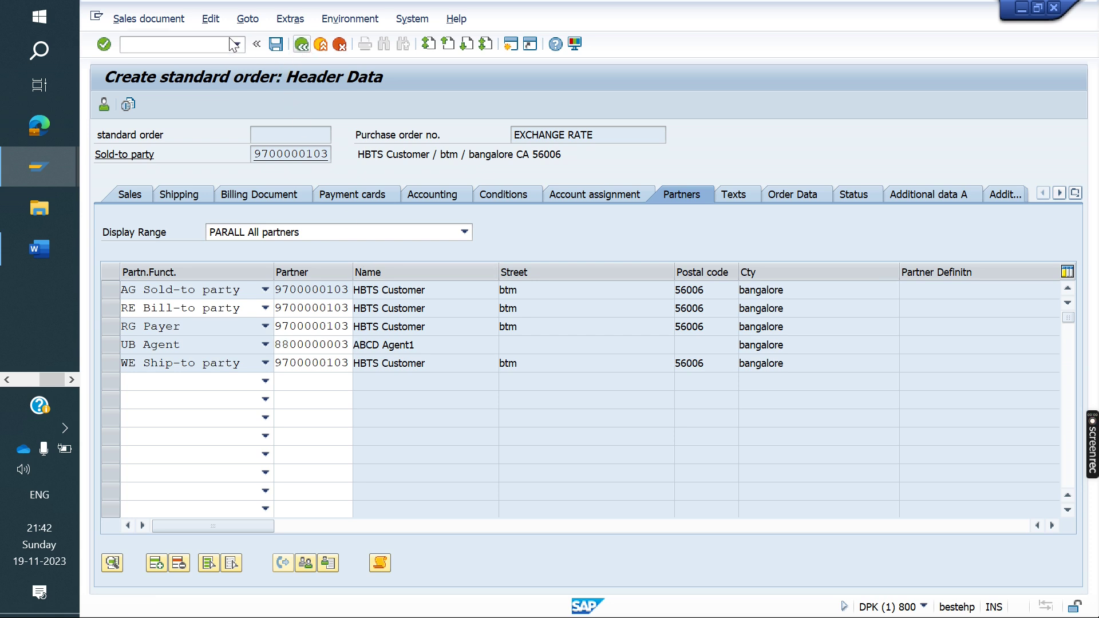
left_click(149, 19)
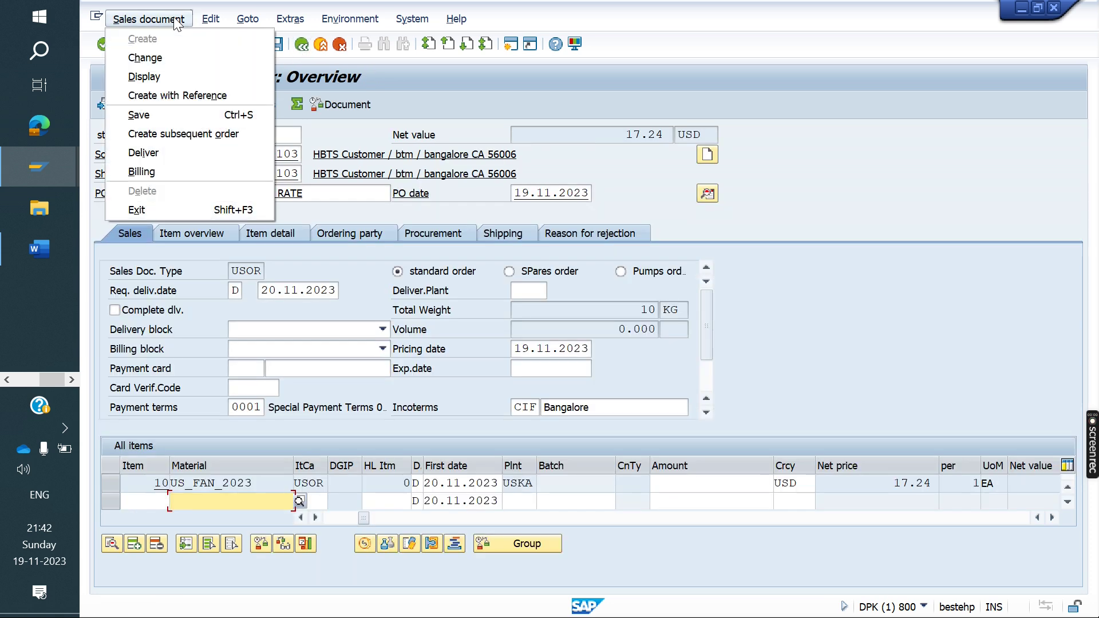
left_click(173, 150)
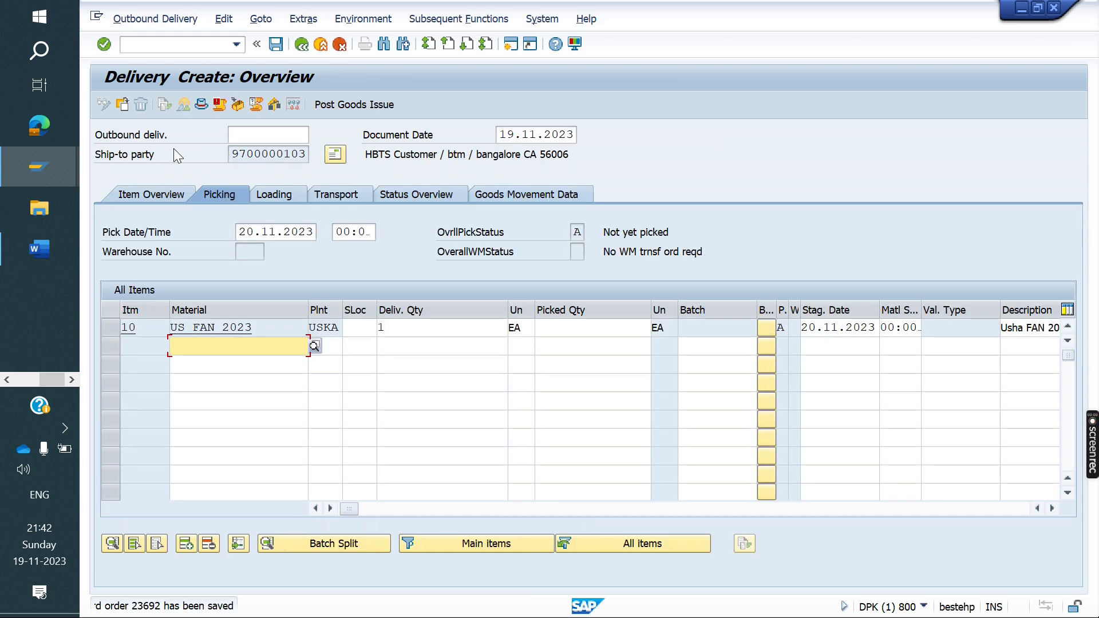
Step: Pick the delivery item with storage location FG01 and picked quantity 1, and post the goods issue
left_click(363, 326)
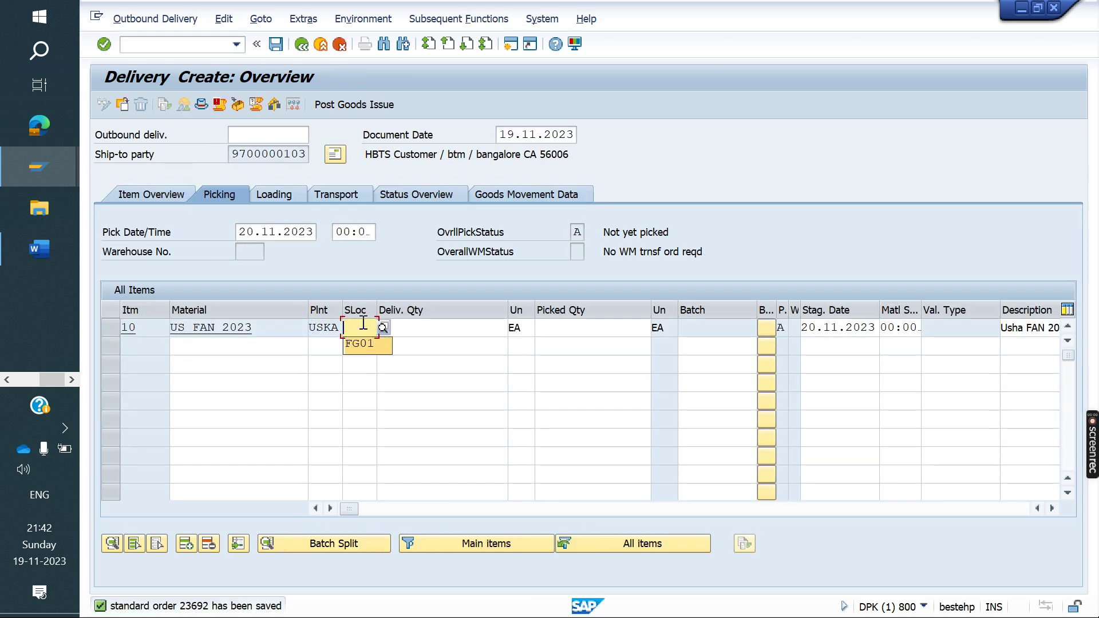
left_click(361, 343)
left_click(602, 322)
type("1")
key("Return")
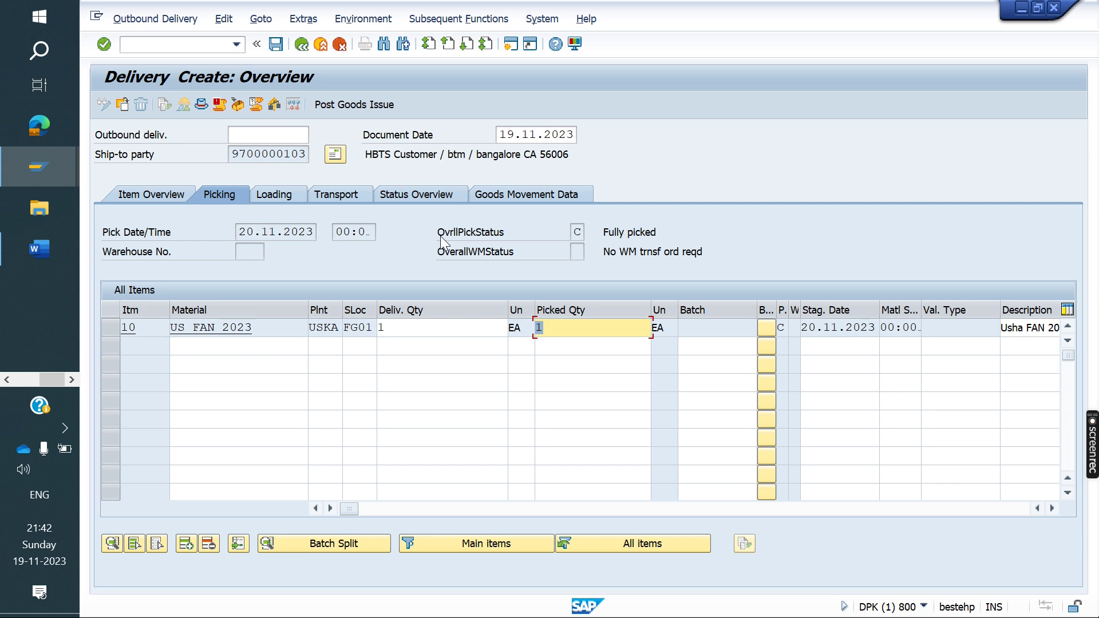
left_click(348, 106)
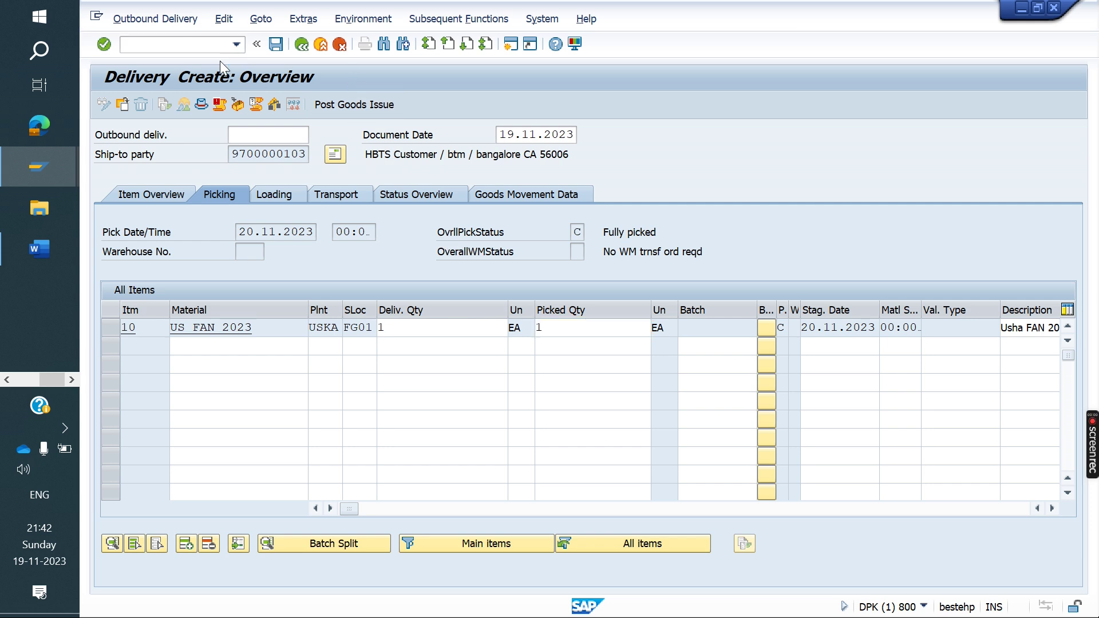
Step: Create the invoice for the delivery with transaction VF01 and check the accounting exchange rate in its header data
left_click(182, 43)
type("/NVF")
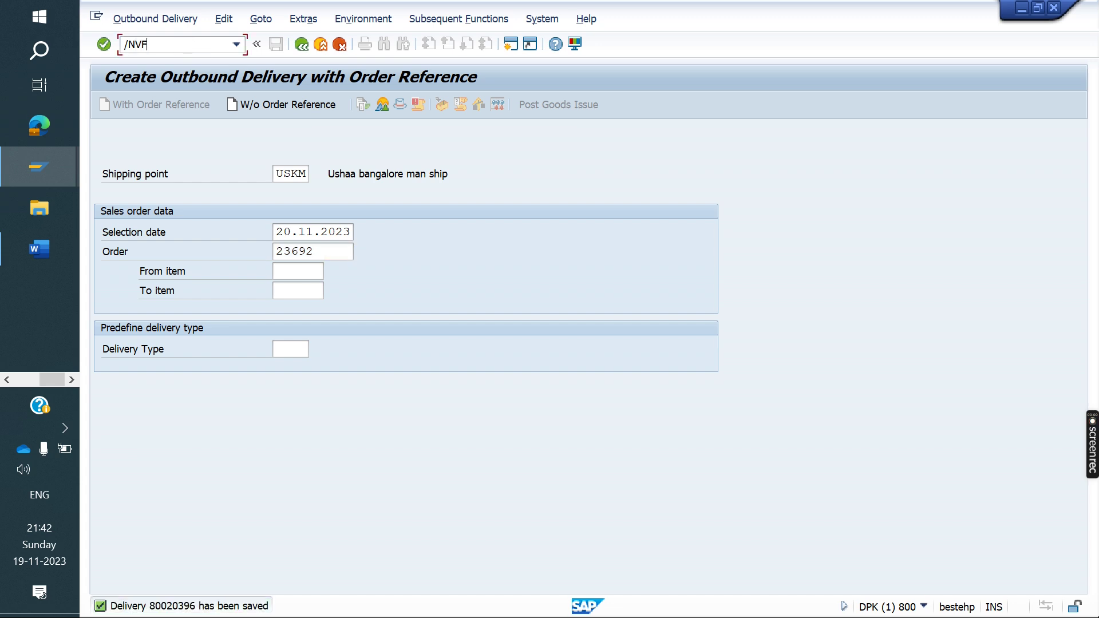
type("01")
key("Return")
key("Return")
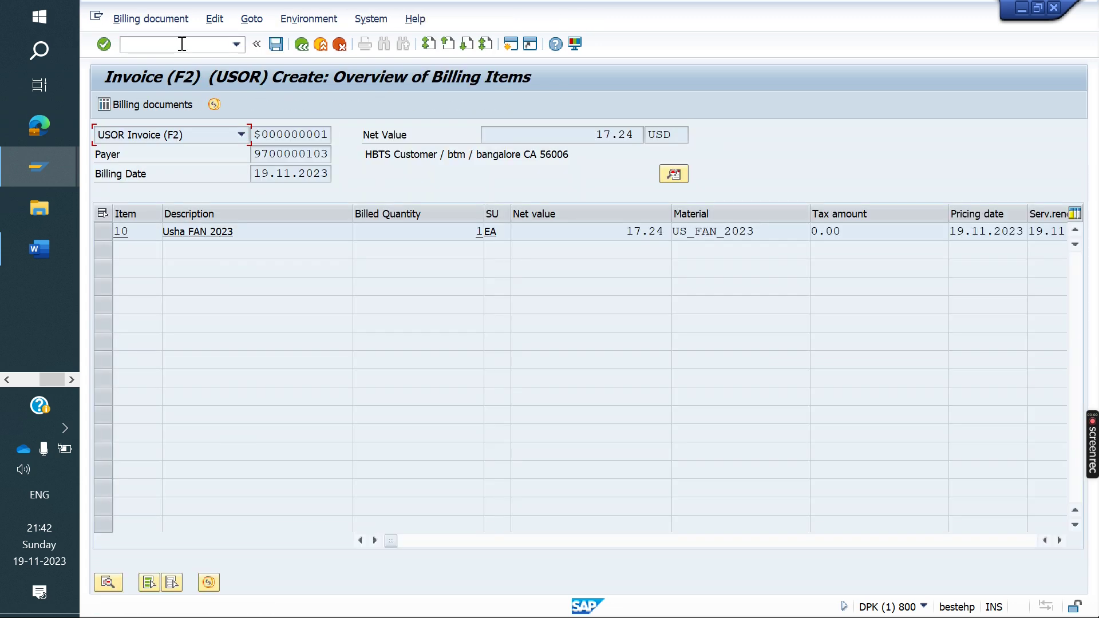
left_click(679, 180)
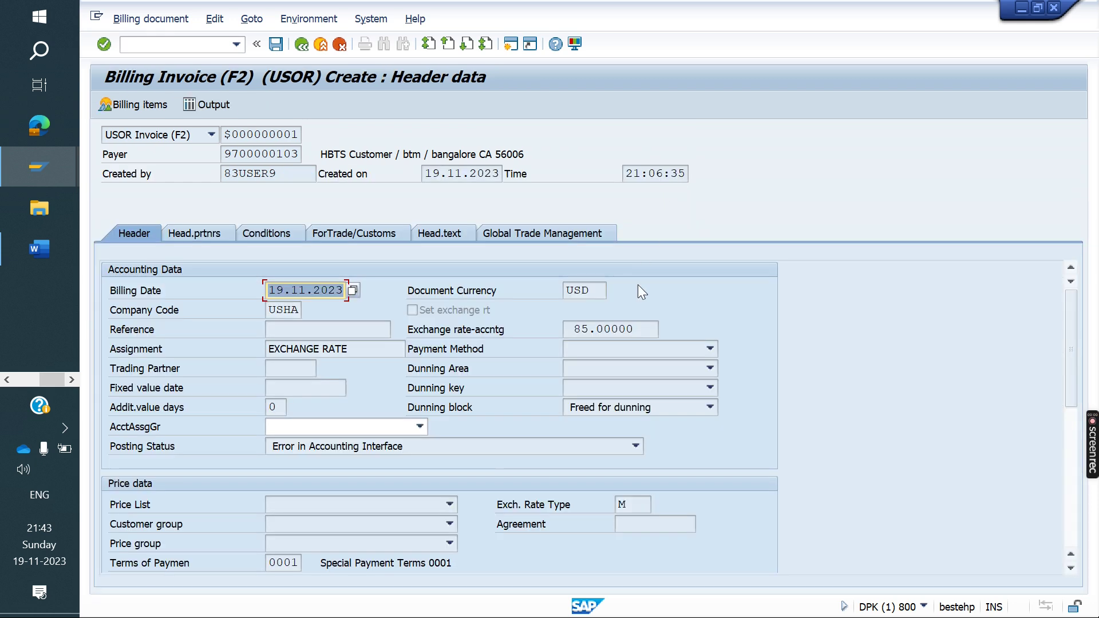
double_click(636, 328)
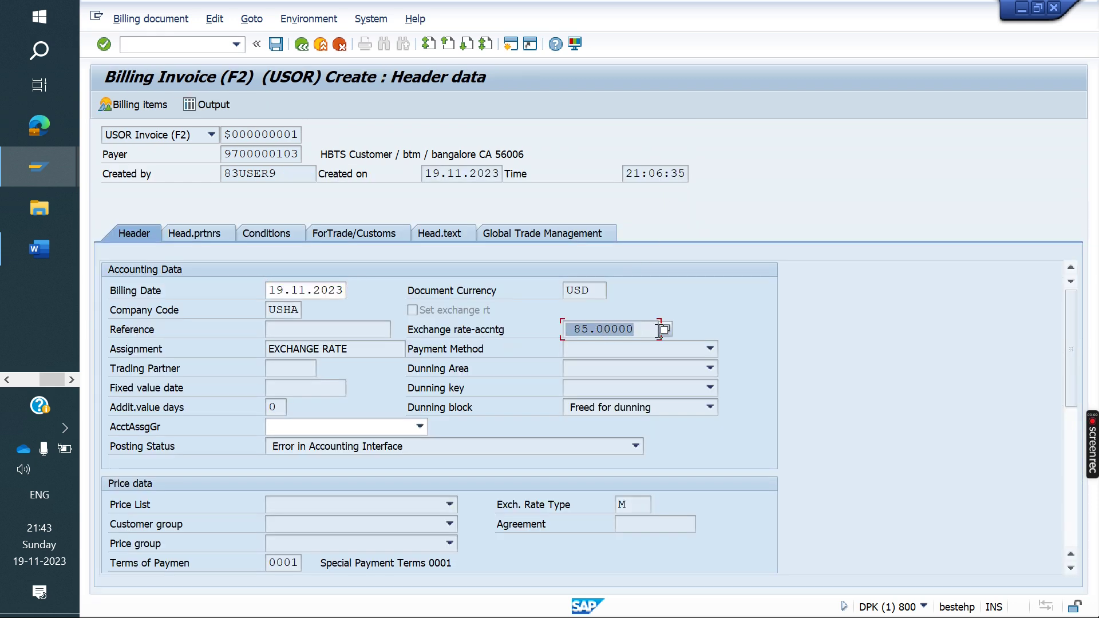
Step: Set border and domestic mode of transport to 1 and the office of exit to MUMBAI in the invoice's foreign trade data, and return to the billing items
left_click(354, 229)
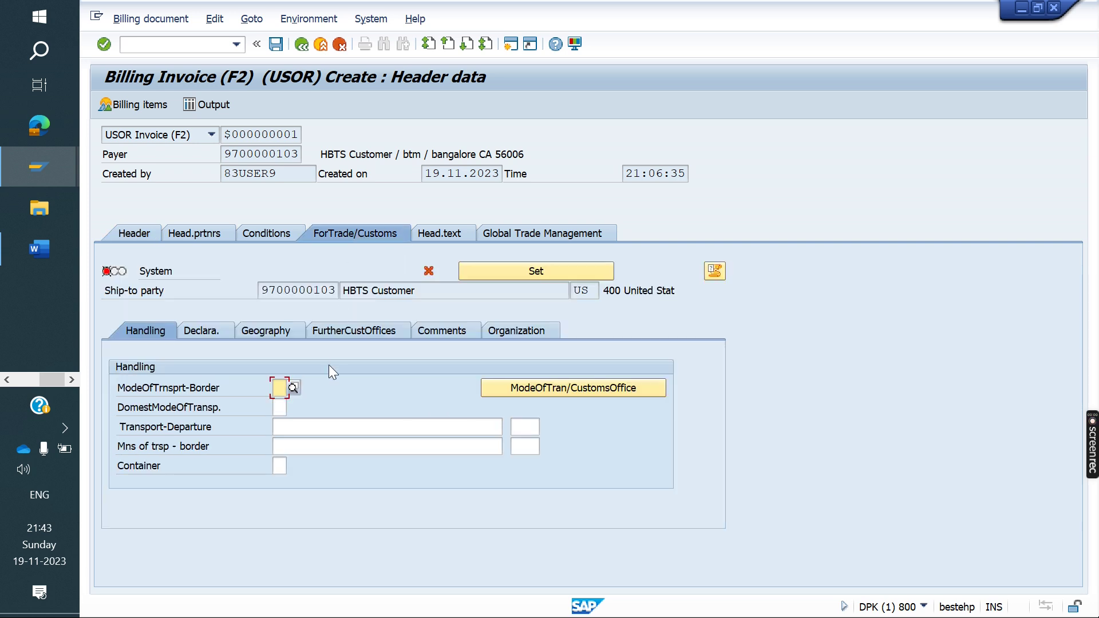
type("1")
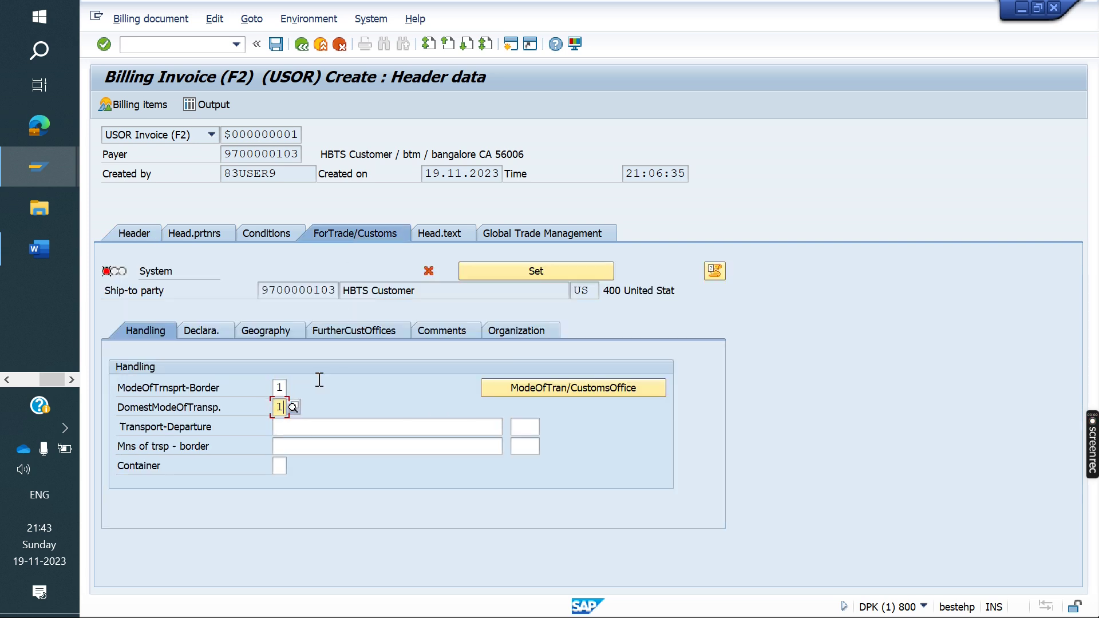
key("Return")
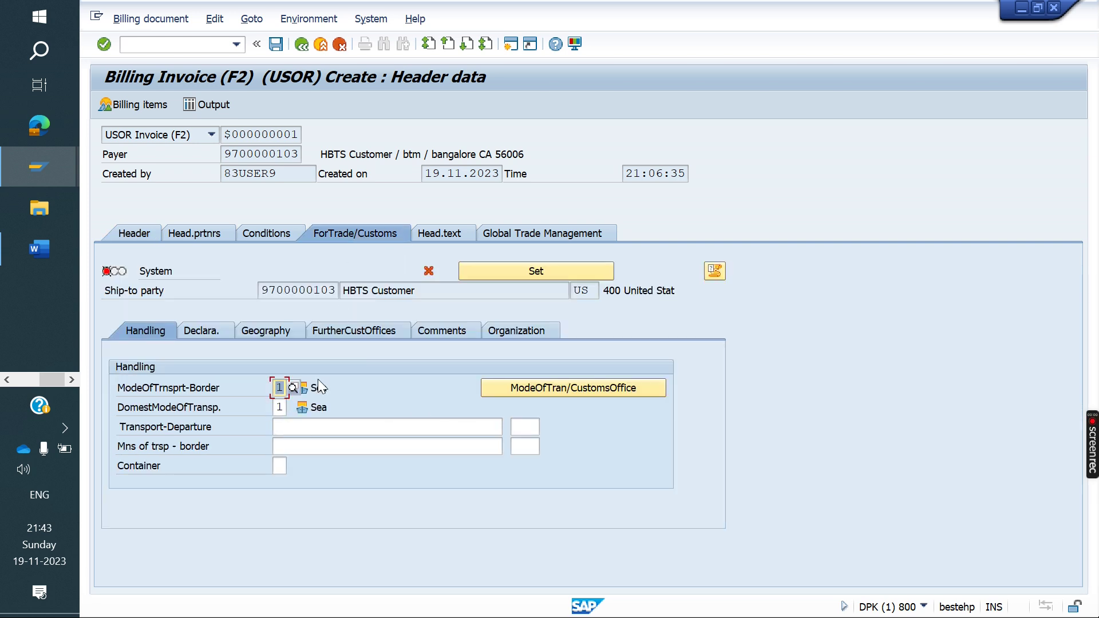
left_click(275, 332)
left_click(295, 402)
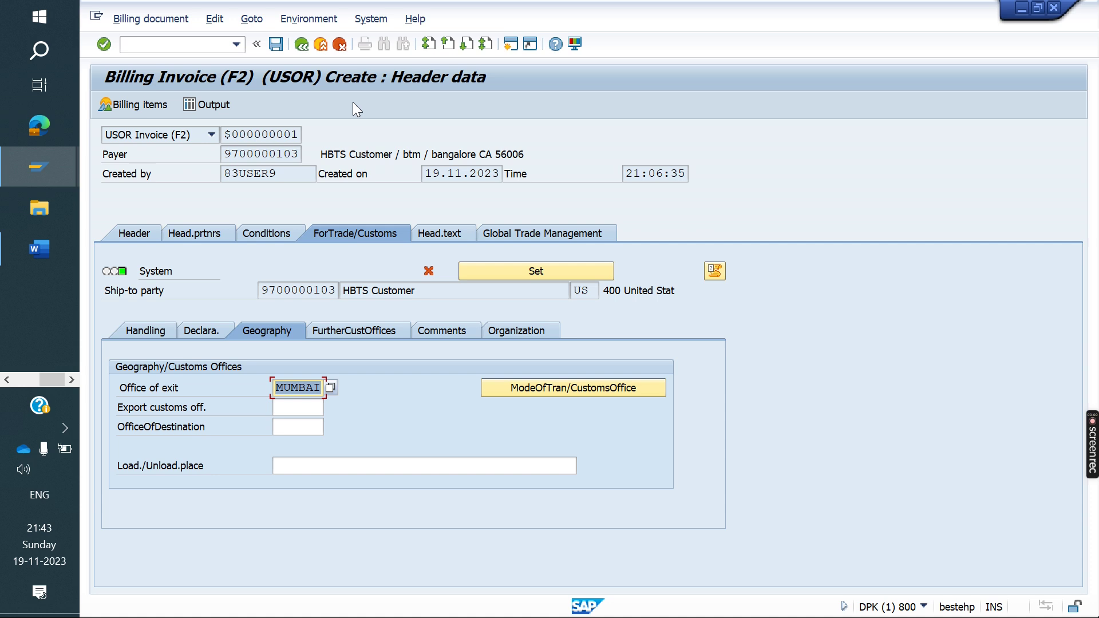
left_click(303, 46)
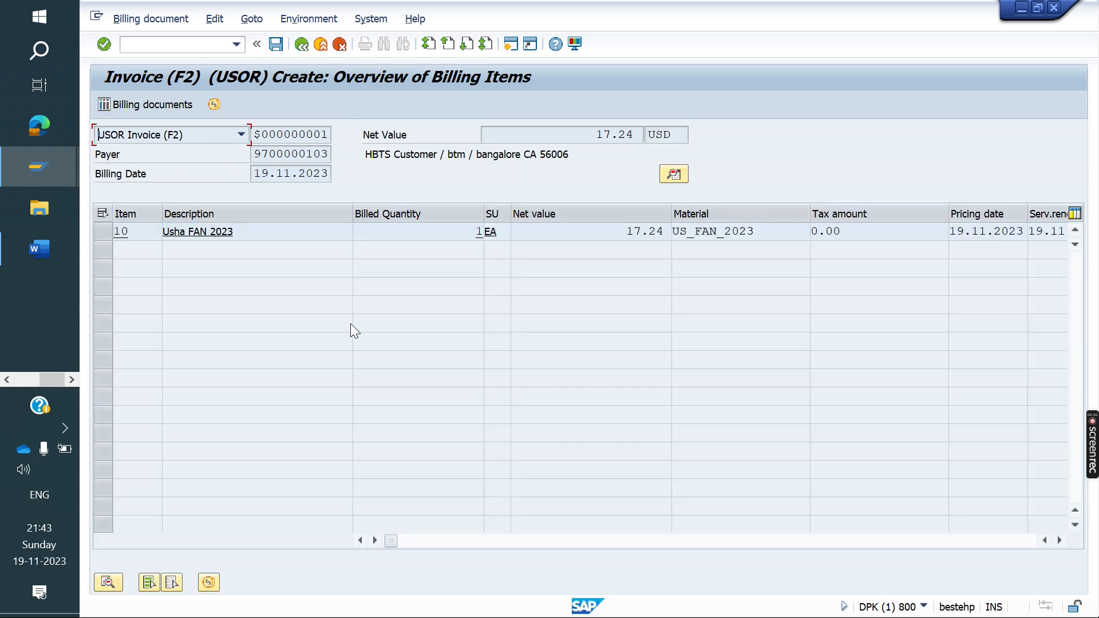
Step: Set the account assignment group to U1 Domestic in the invoice header and save the billing document
left_click(674, 174)
left_click(341, 426)
key("u")
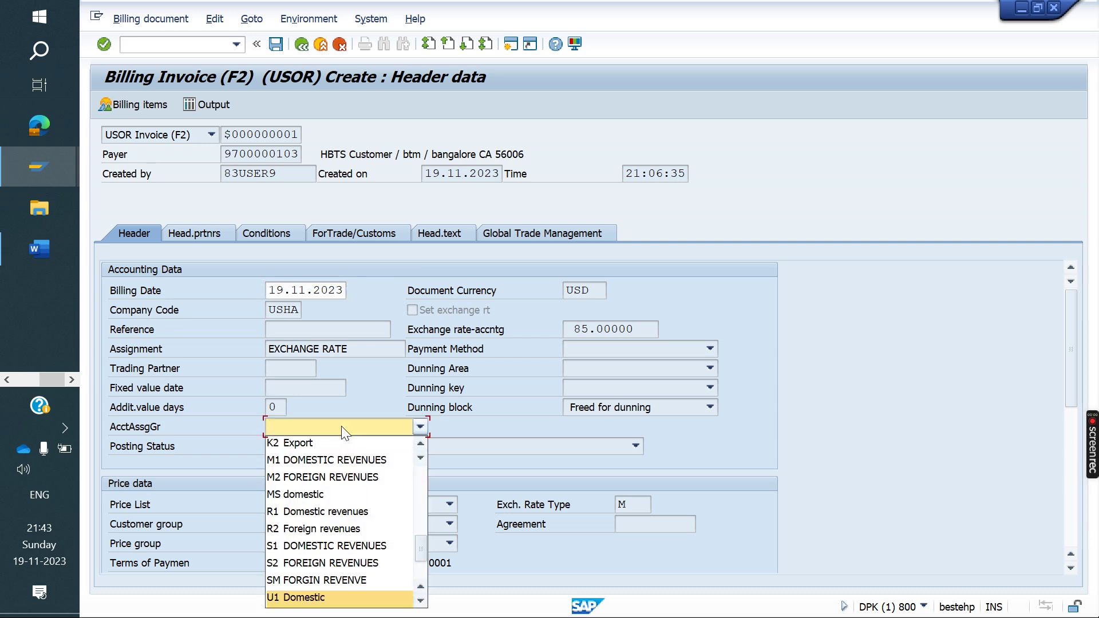
key("Return")
left_click(304, 48)
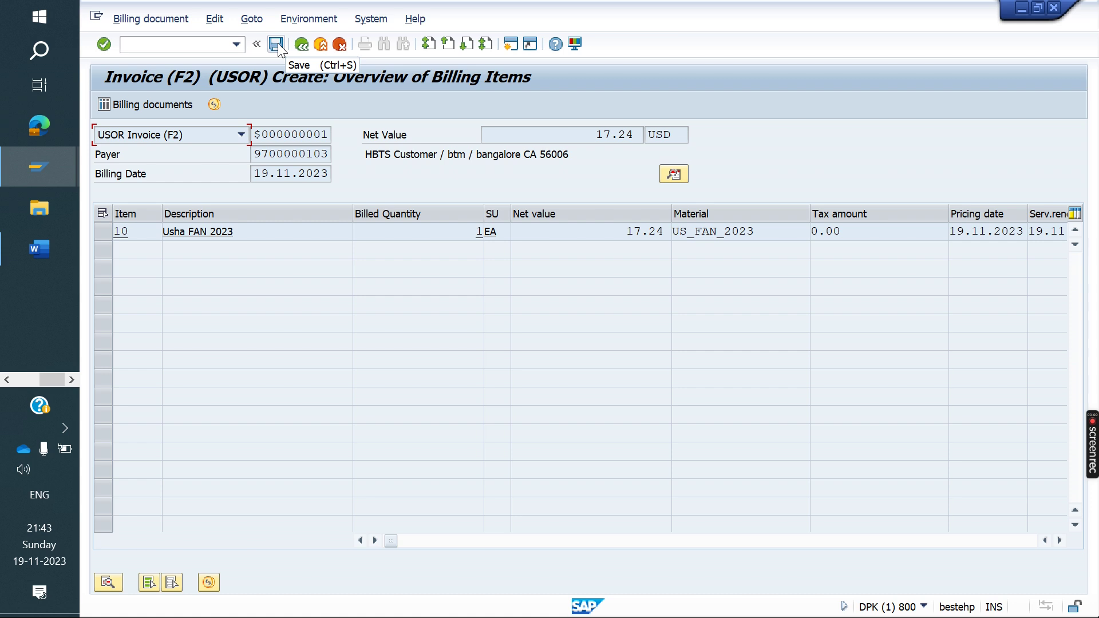
left_click(278, 48)
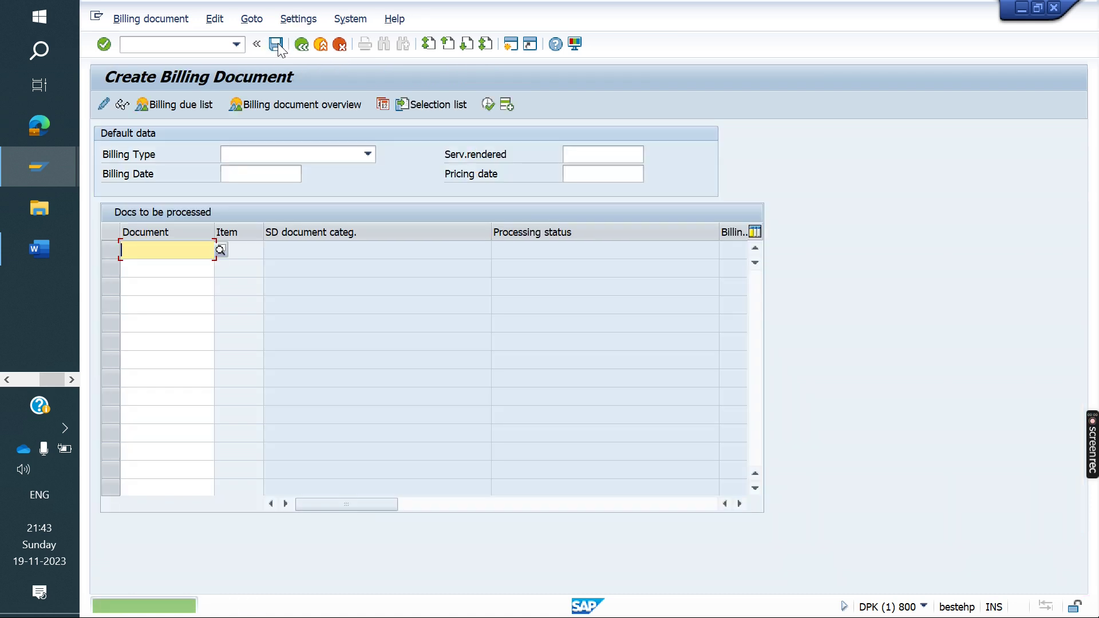
Step: Display the TCURR table entries for exchange rate type M with transaction SE16N, and leave the table display
left_click(180, 43)
type("/NSE16N")
key("Return")
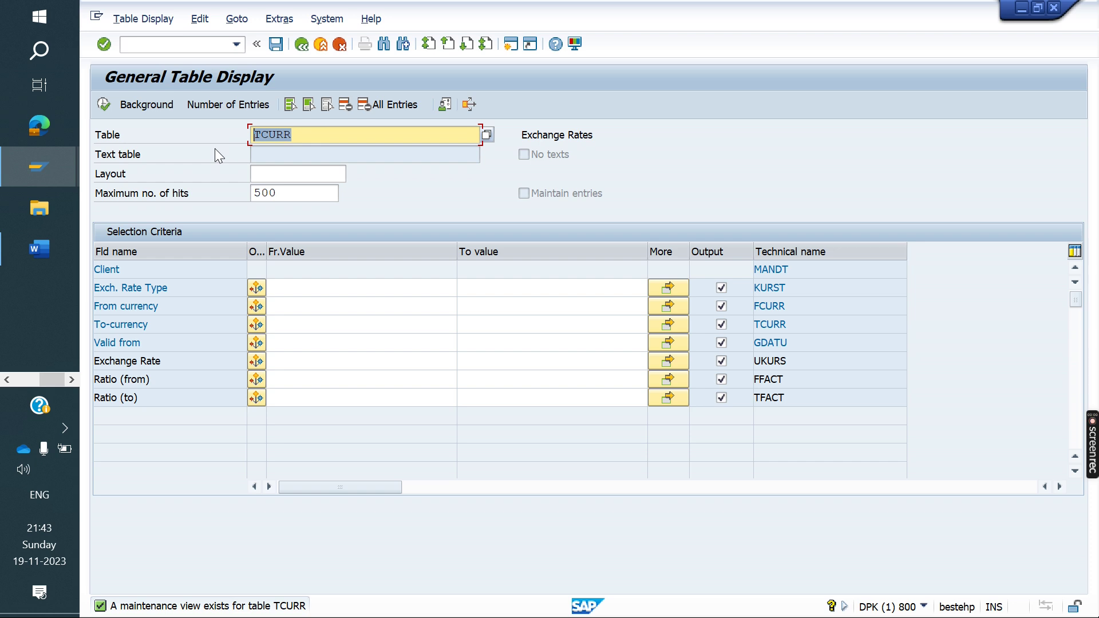
left_click(305, 138)
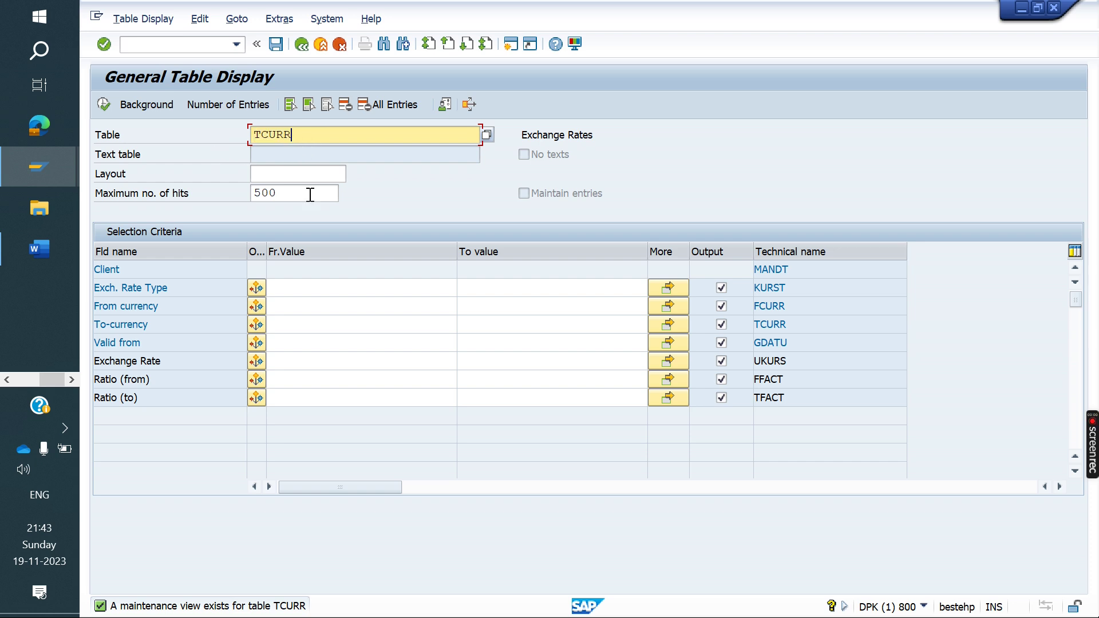
left_click(300, 288)
type("m")
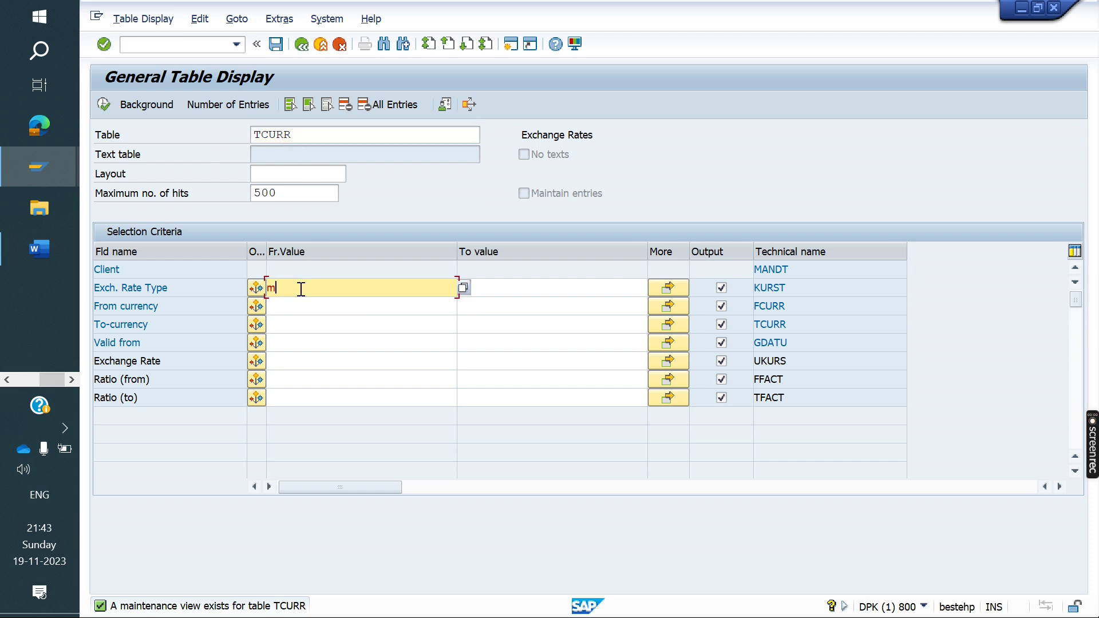
left_click(103, 104)
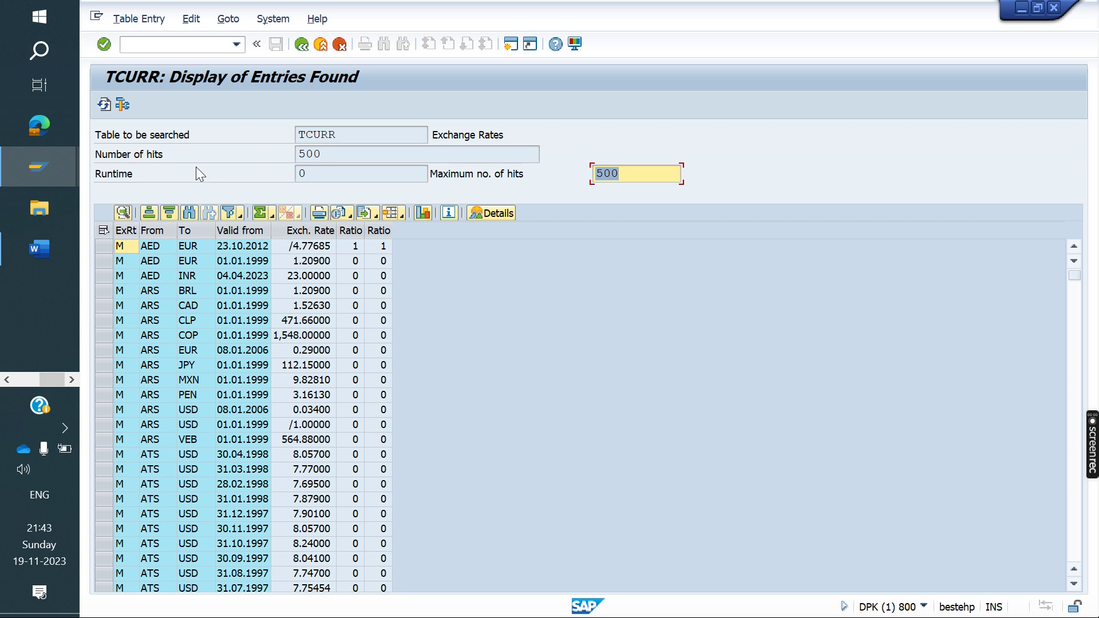
left_click(301, 44)
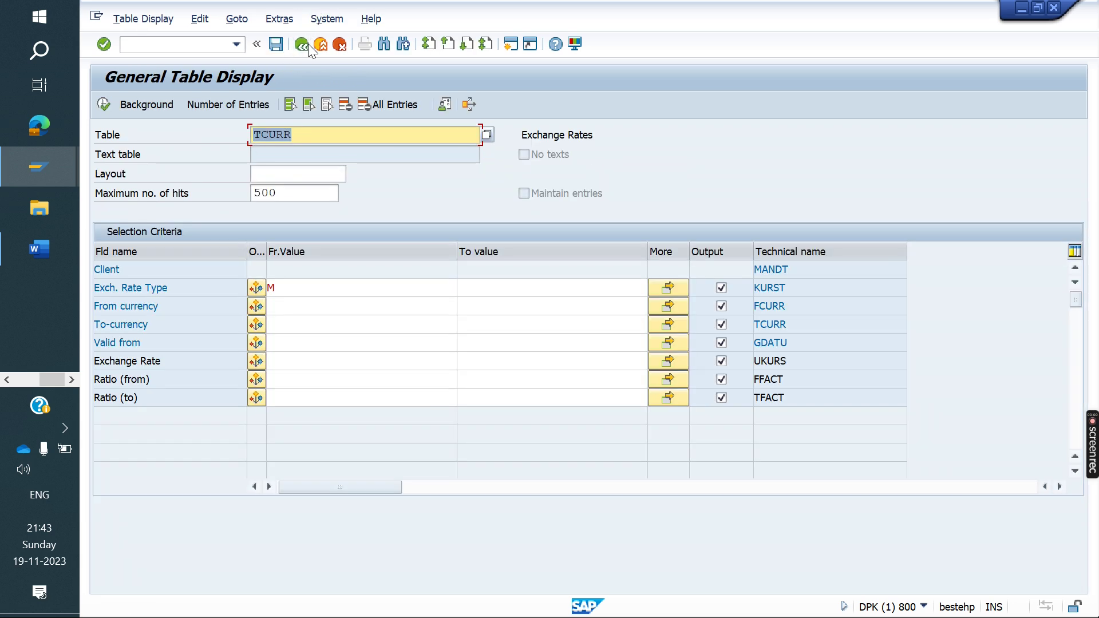
left_click(310, 46)
Step: Create a USOR standard order with transaction VA01 for the same customer, with PO number EXCHANGE RATE and material US_FAN_2023
type("/NVA")
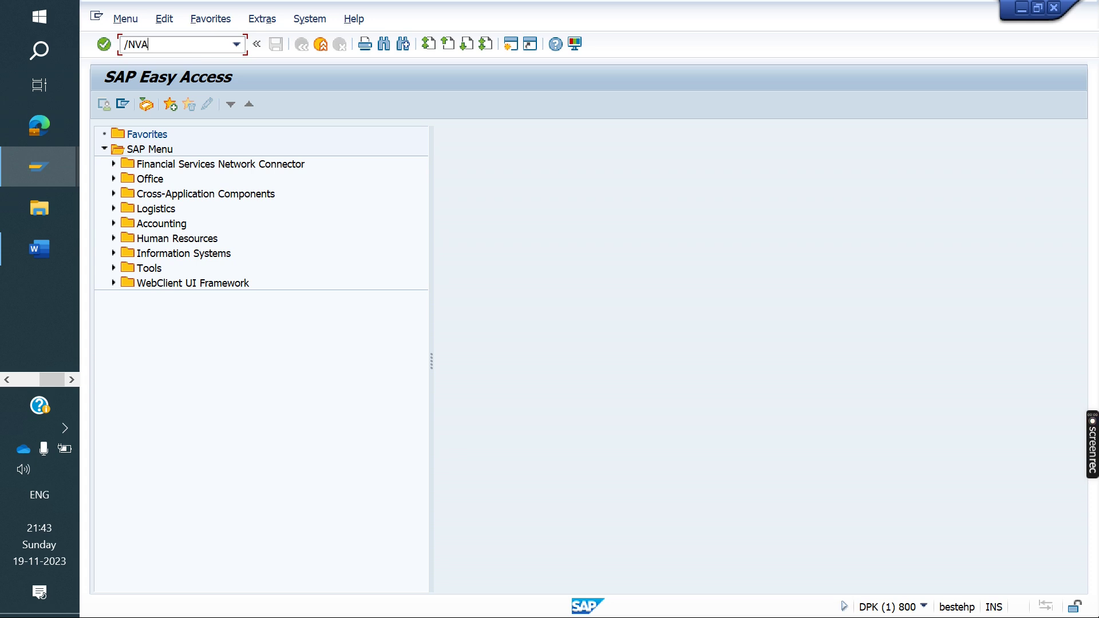
type("01")
key("Return")
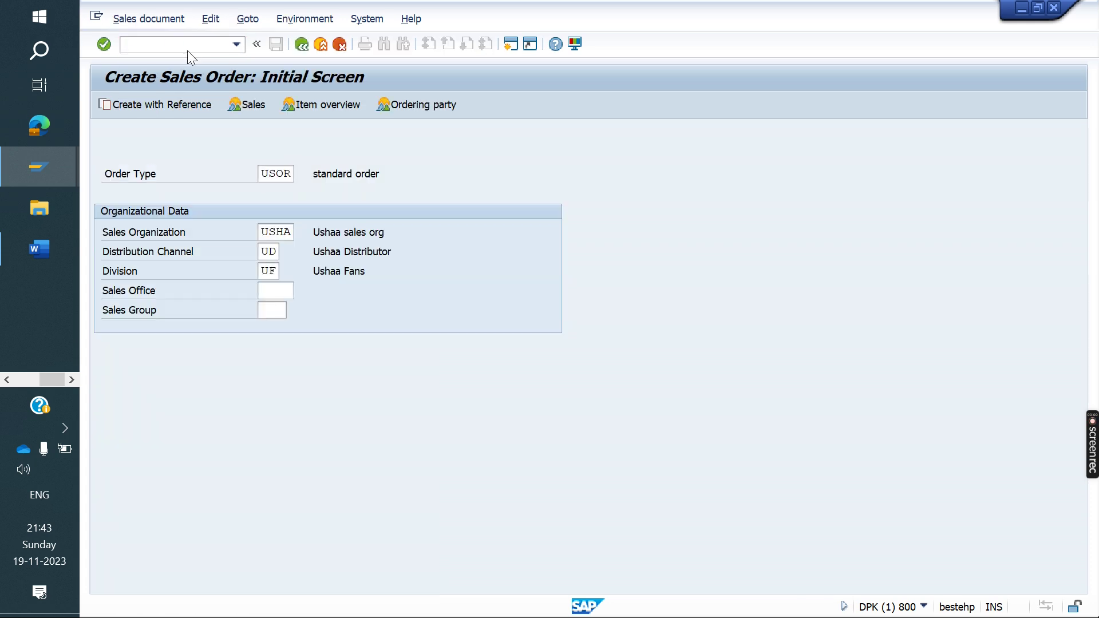
key("Return")
key("Down")
key("Return")
key("Return")
key("Down")
key("Return")
key("Return")
key("Down")
key("Return")
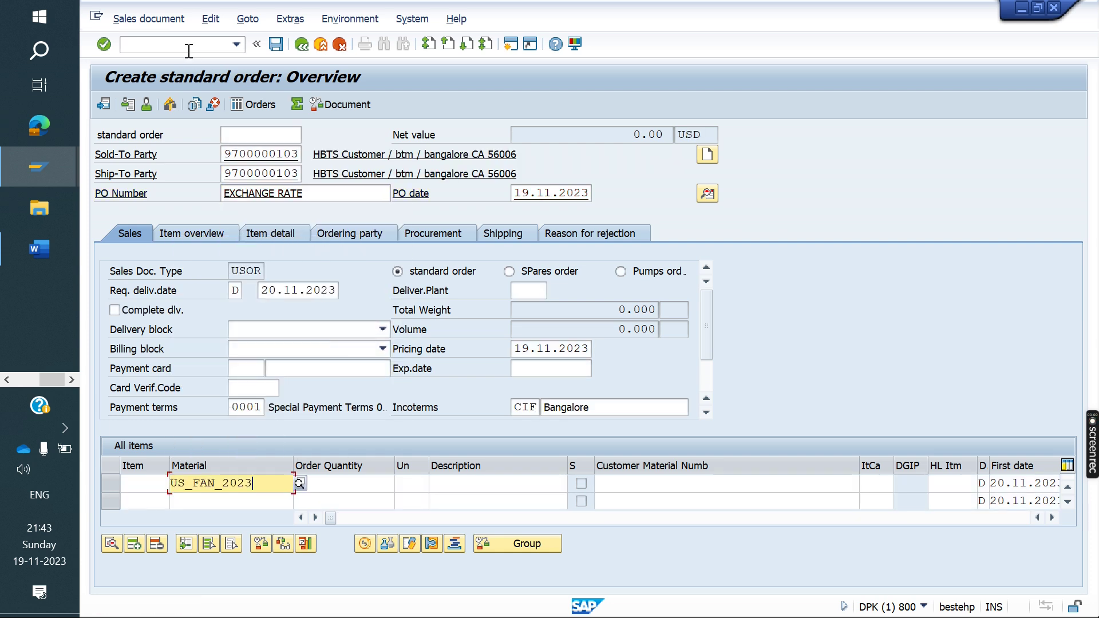
key("Return")
key("Return")
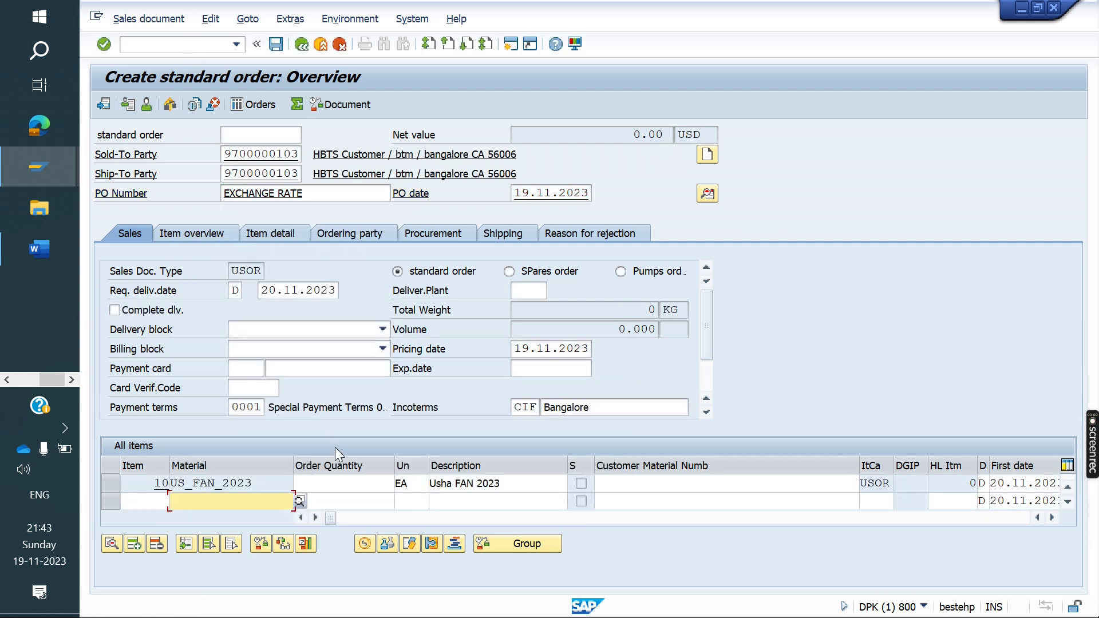
Step: Set the US_FAN_2023 item's order quantity to 1 and its plant to USKA
left_click(375, 485)
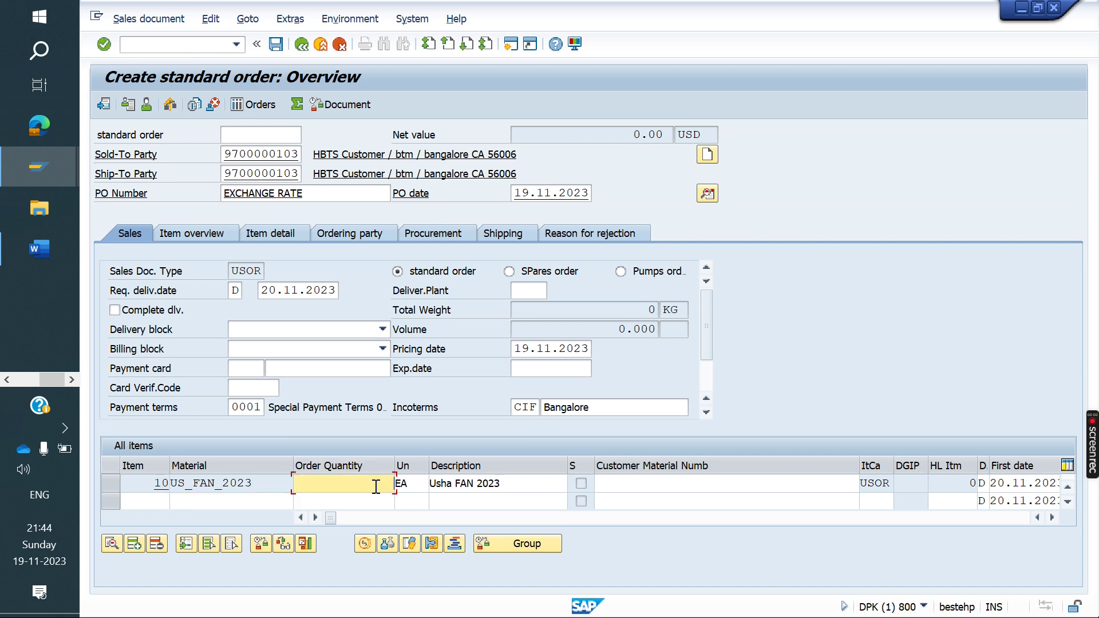
type("1")
key("Return")
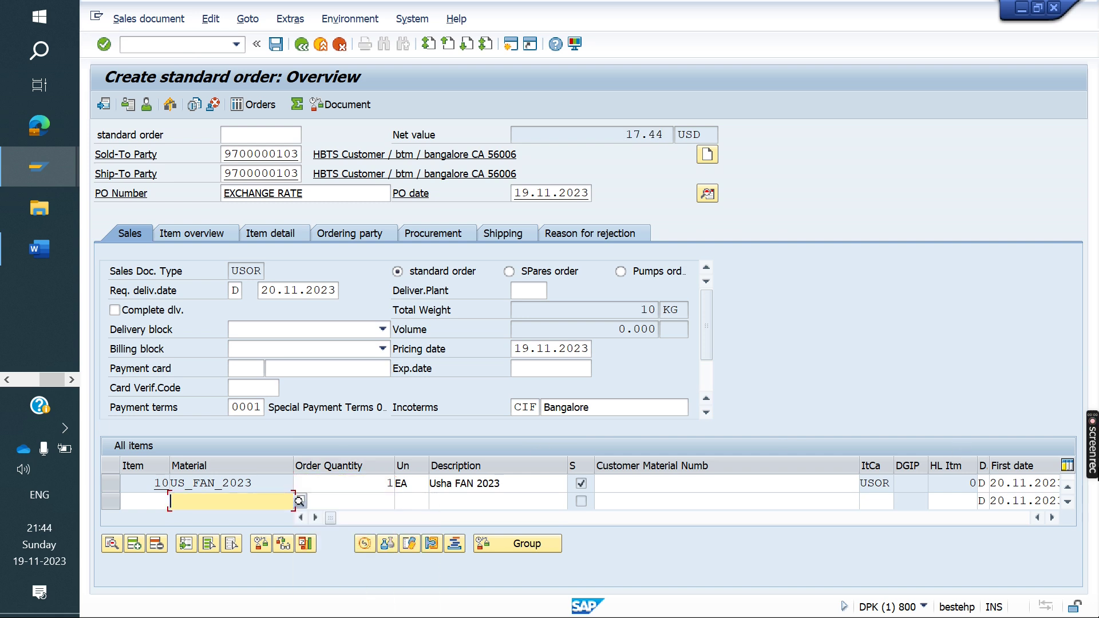
left_click(1056, 515)
left_click(985, 483)
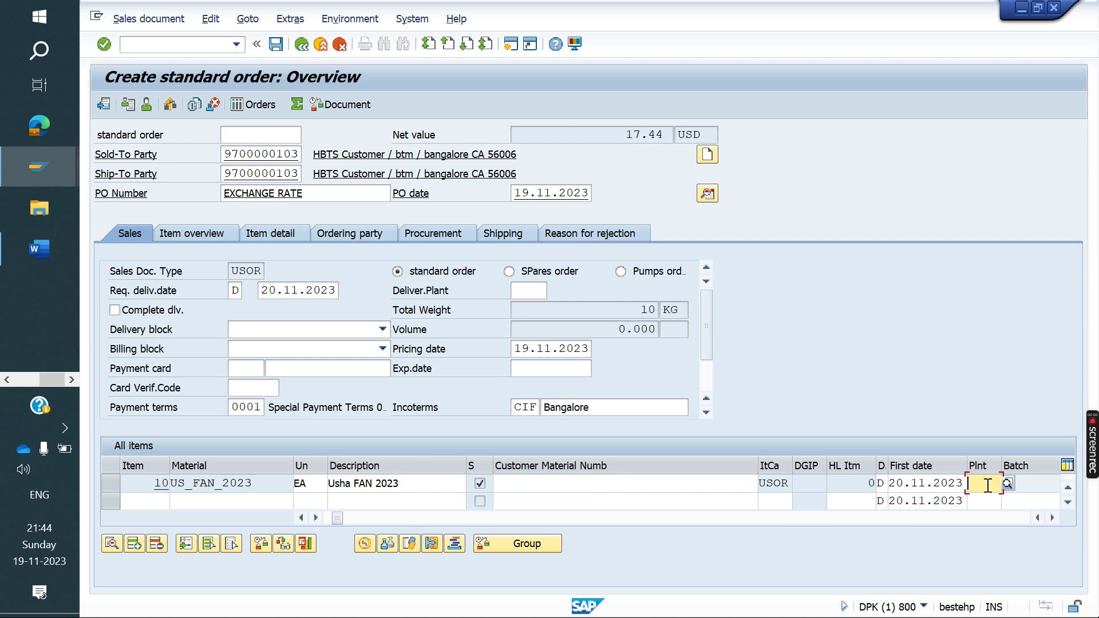
left_click(984, 499)
key("Return")
key("Return")
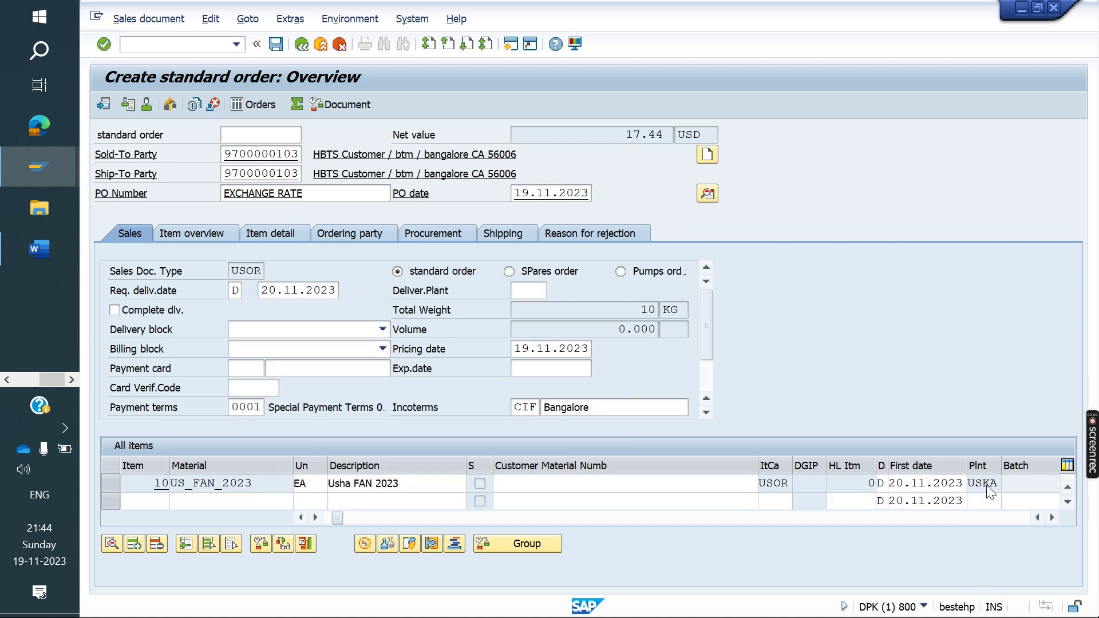
Step: Change the document currency to AUD in the sales order's header data
left_click(706, 193)
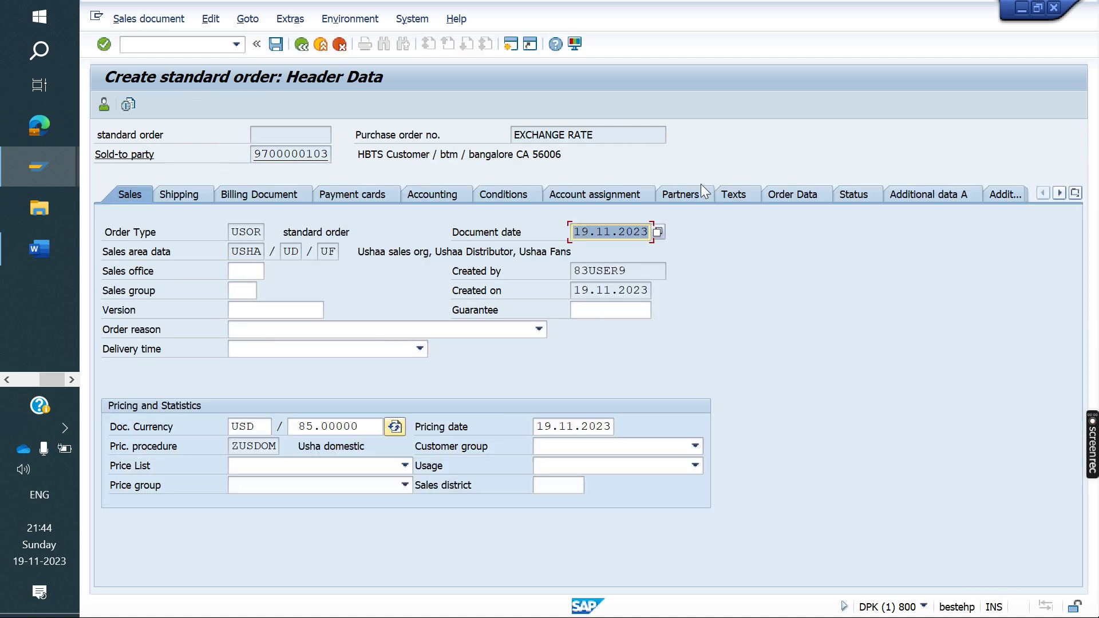
left_click(252, 426)
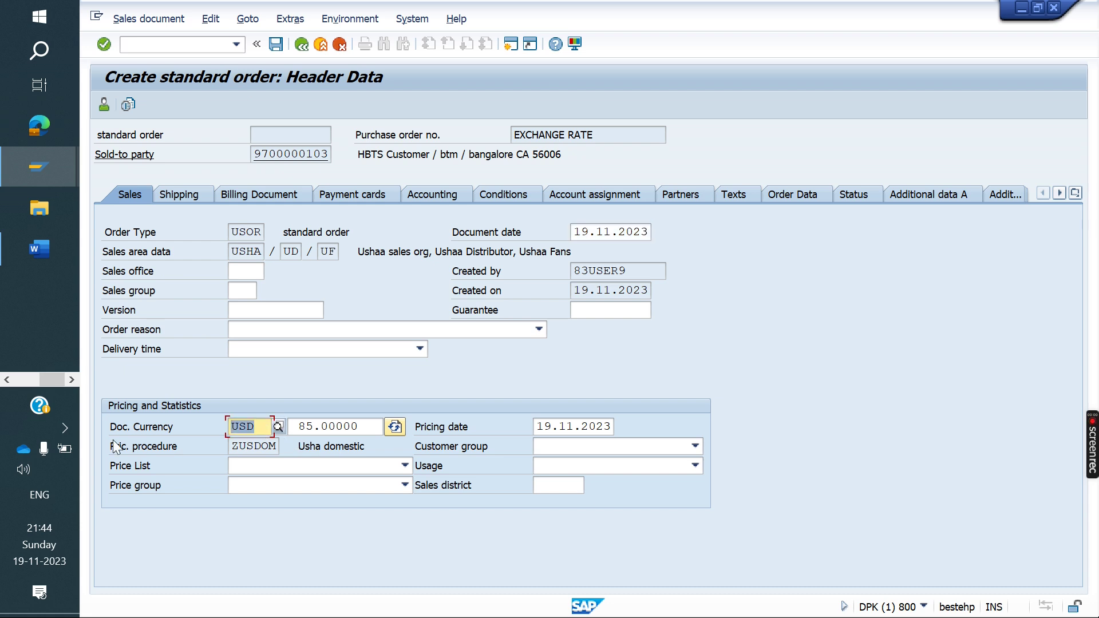
type("AUD")
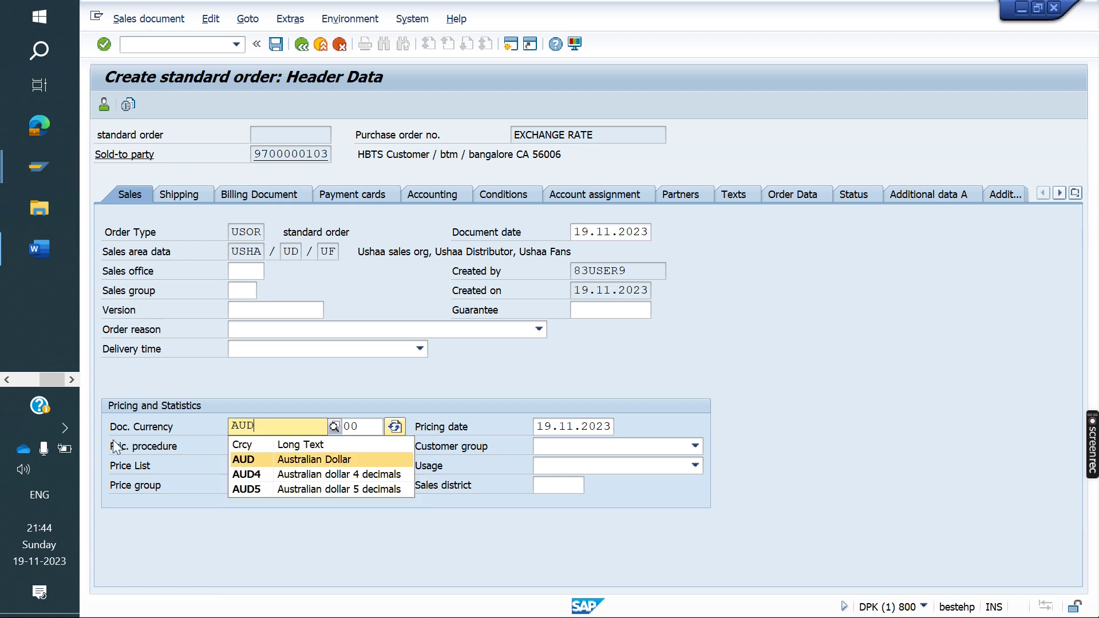
key("Return")
key("Return")
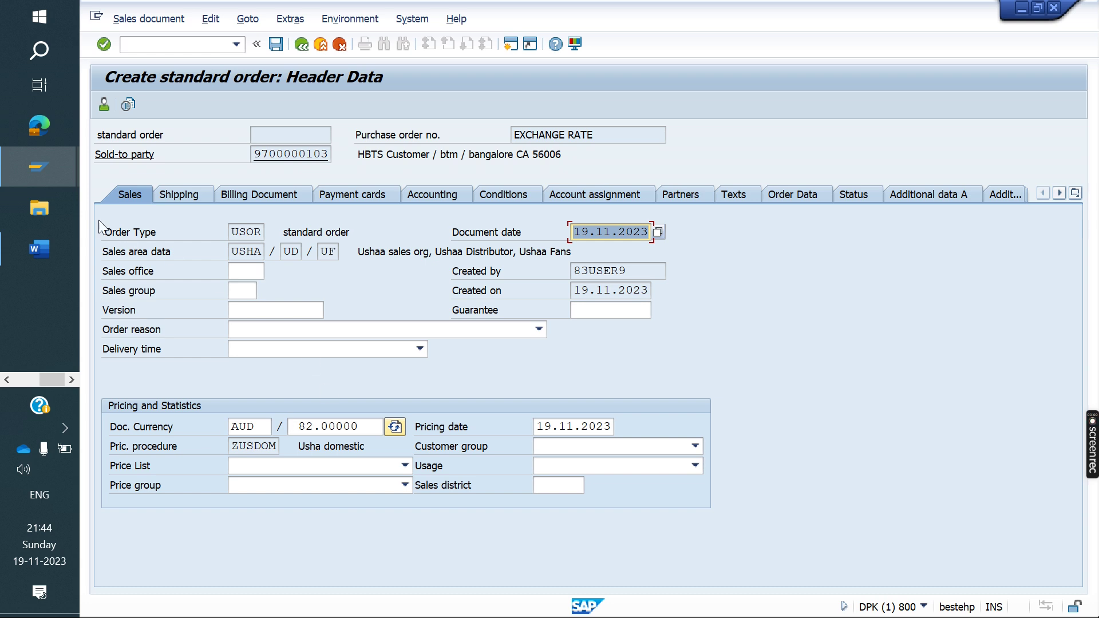
Step: Open the currency exchange rates with transaction OB08 and position the list at rate type M, from currency AUD
left_click(156, 44)
type("/BNO")
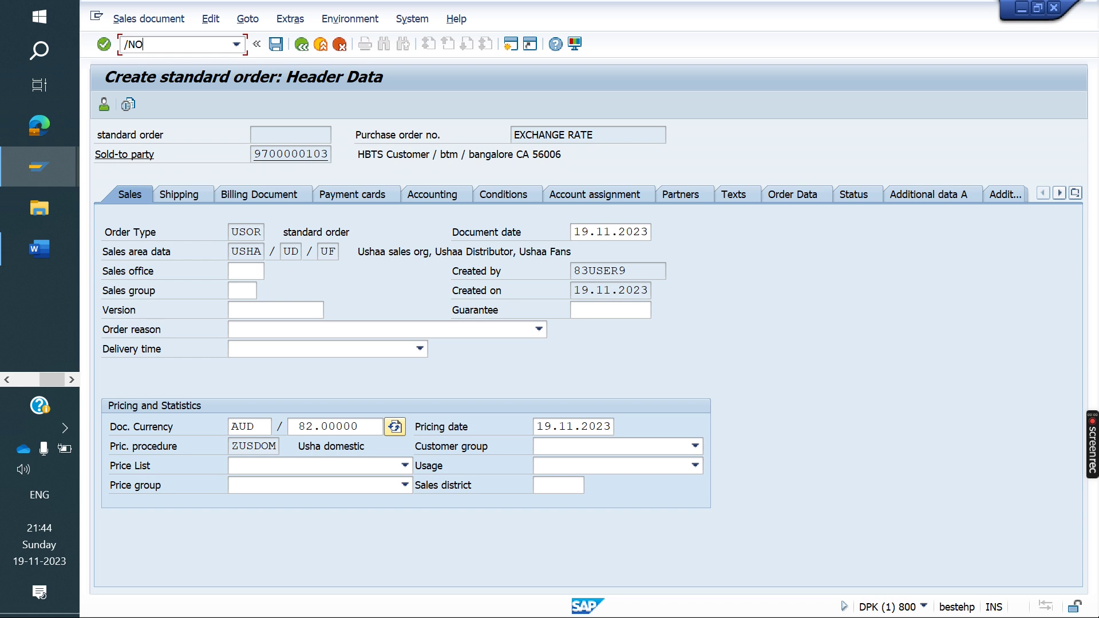
type("B08")
key("Return")
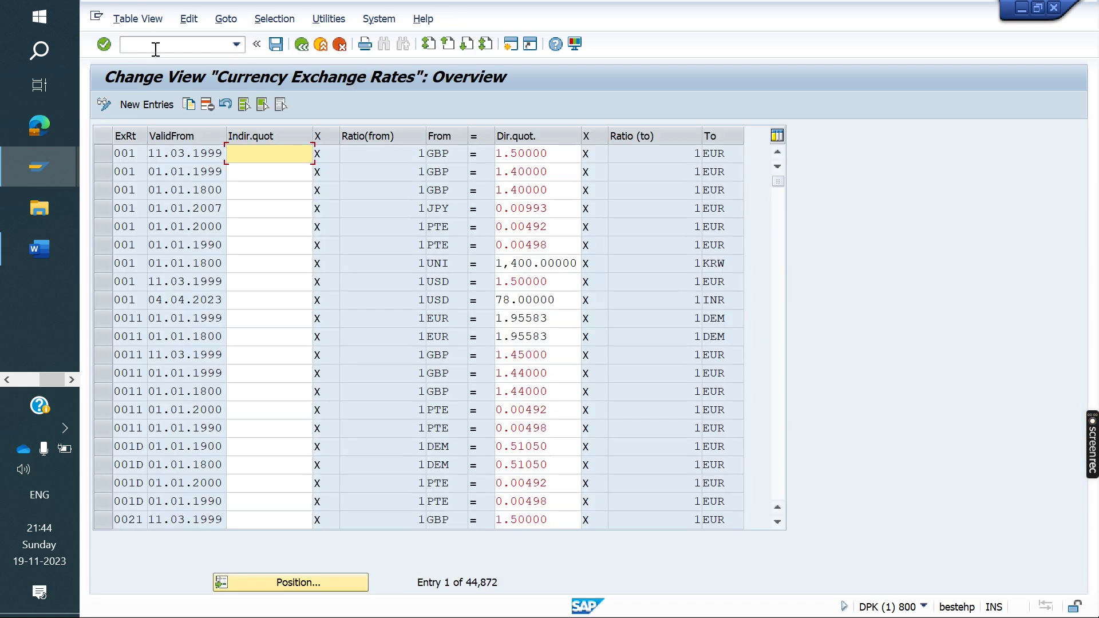
left_click(336, 581)
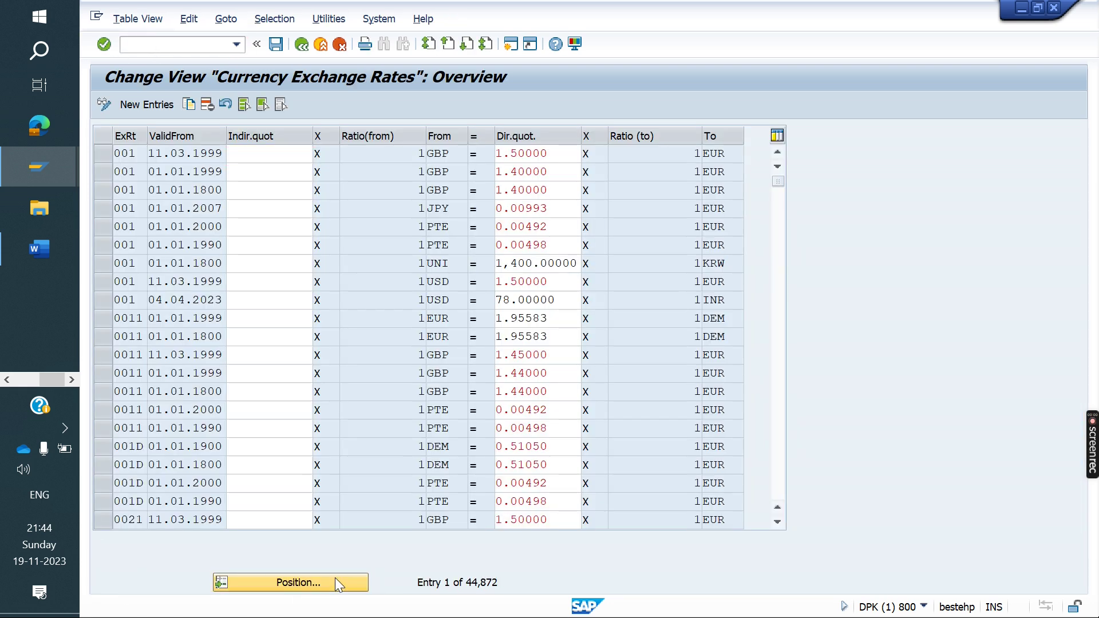
type("AUD")
key("Return")
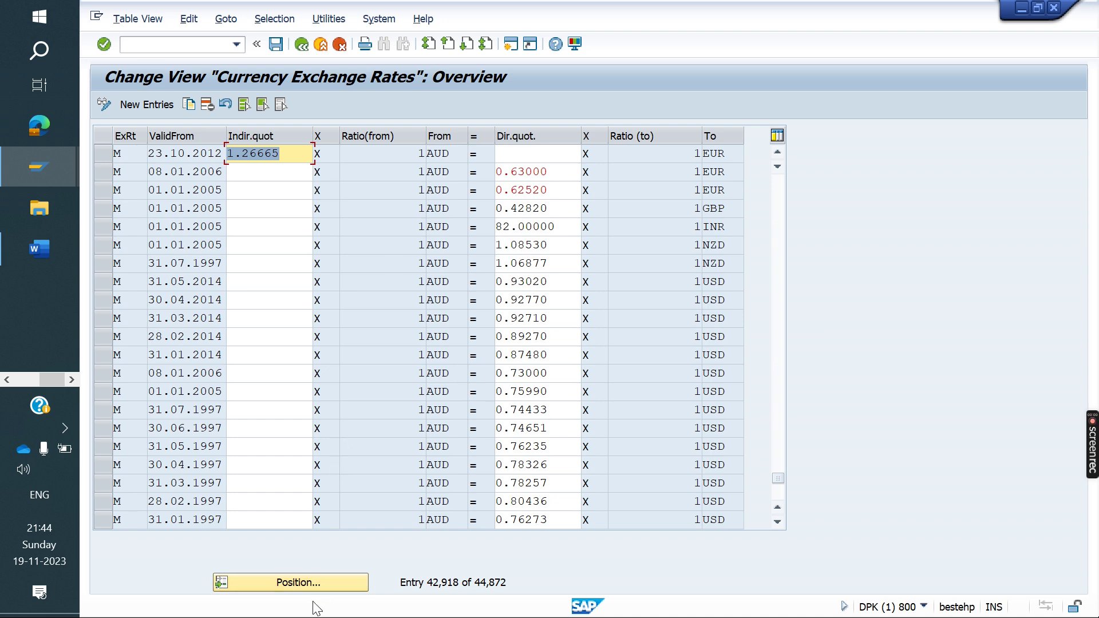
Step: Delete the type M exchange rate from AUD to INR valid from 01.01.2005 and save the table
left_click(297, 581)
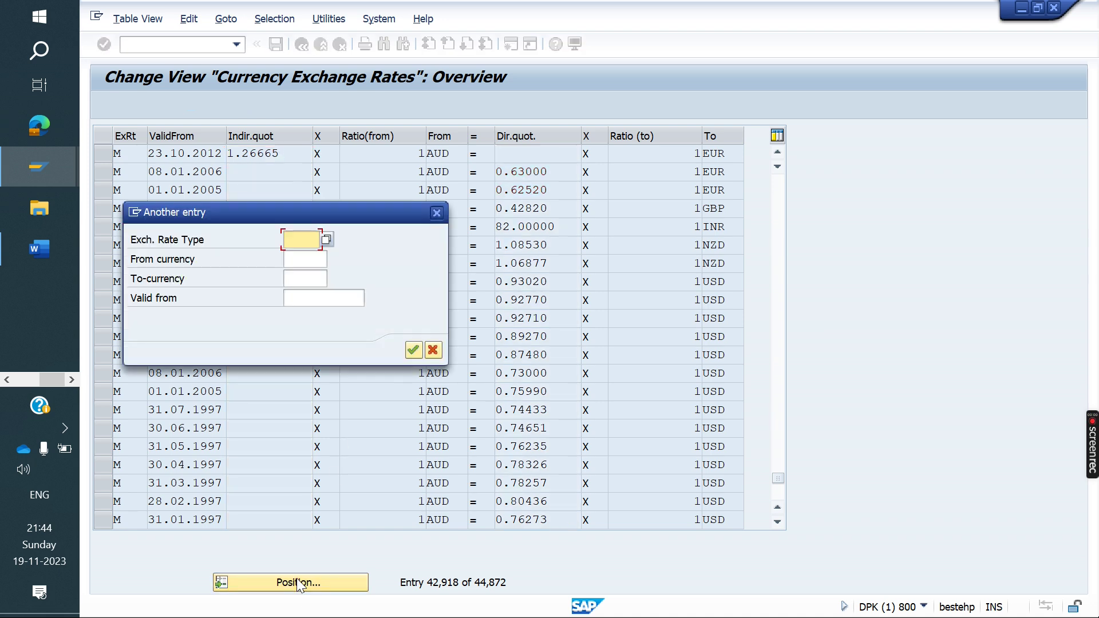
left_click(438, 214)
left_click(109, 232)
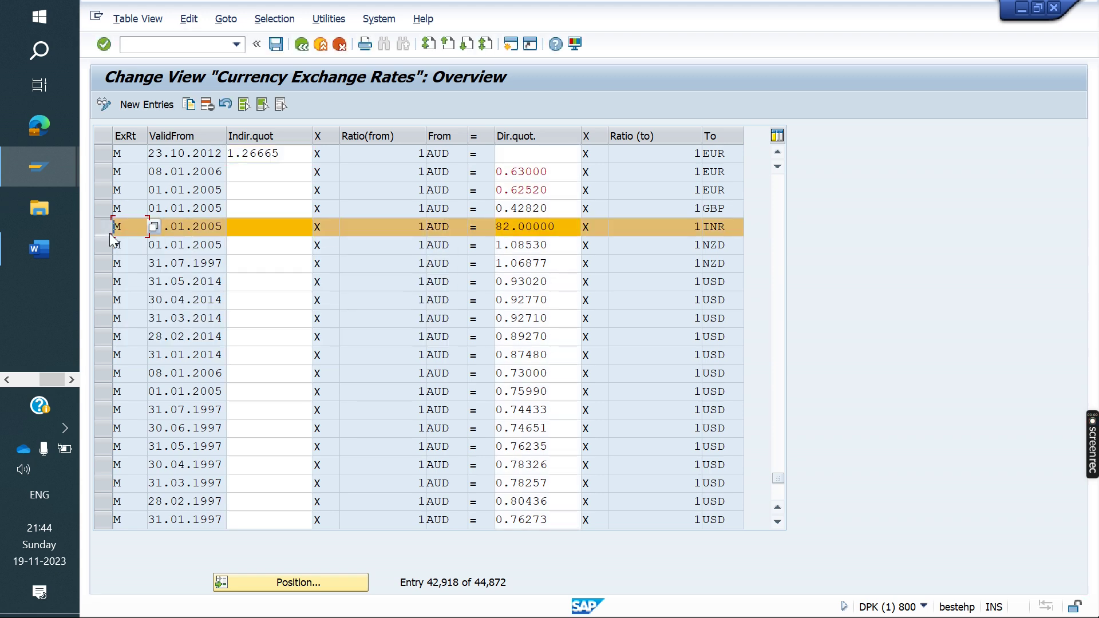
left_click(206, 104)
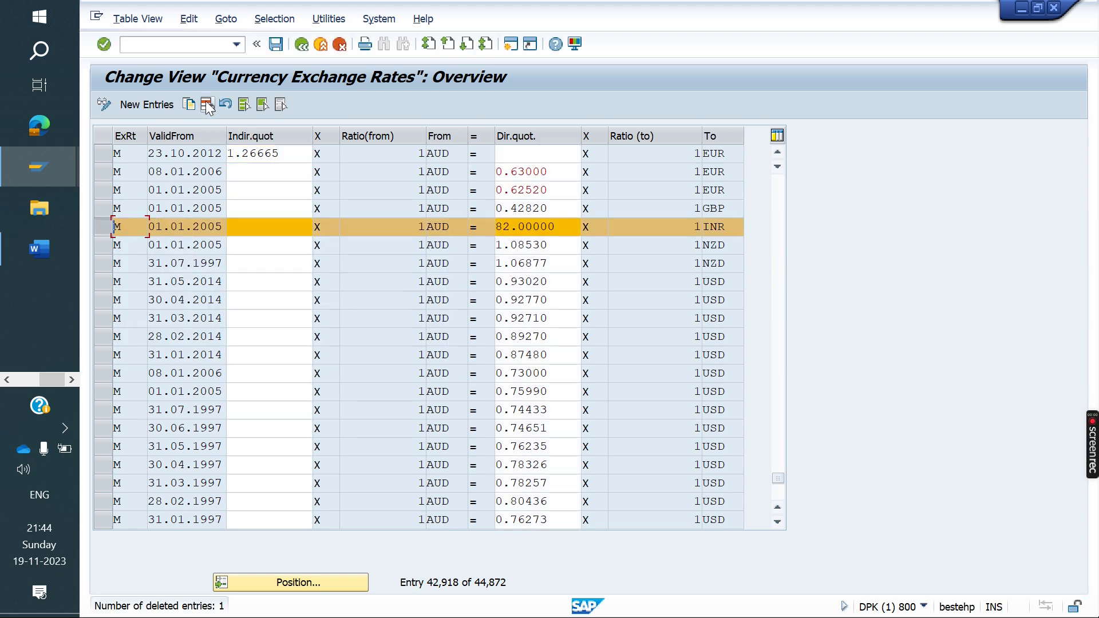
left_click(275, 45)
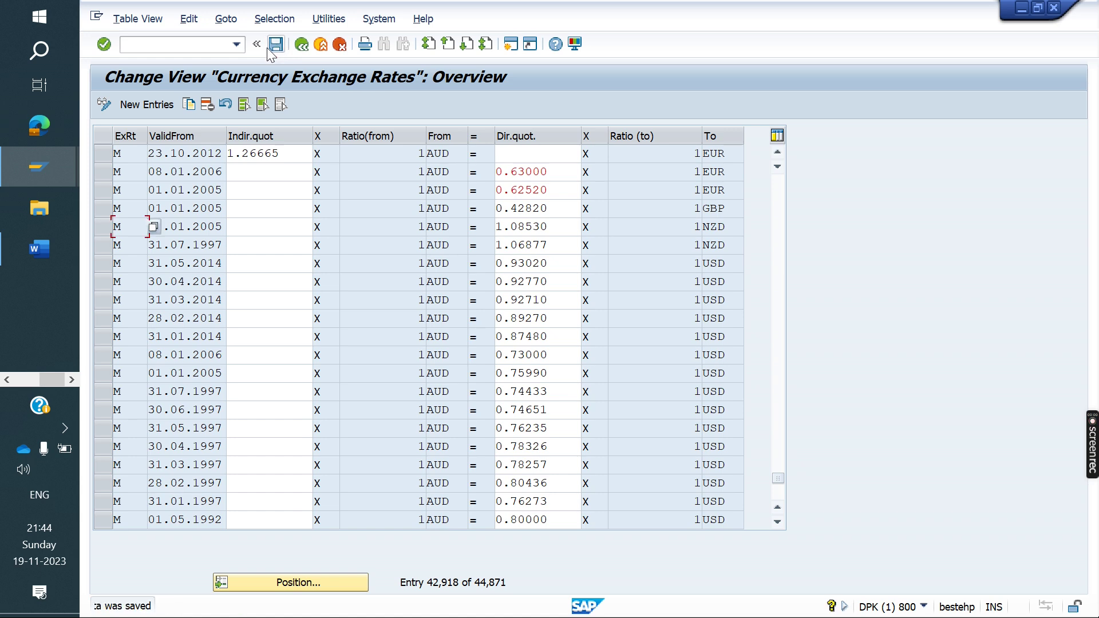
Step: Start a new USOR standard order with transaction VA01 in a new transaction call and enter the sold-to party's customer number
left_click(182, 45)
type("/")
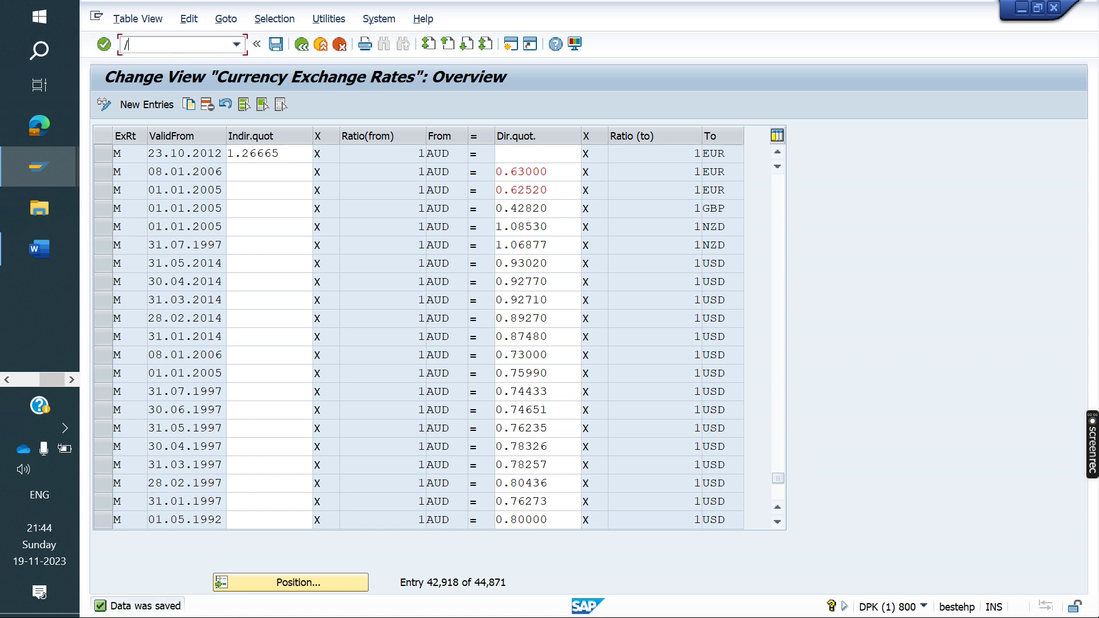
type("NVA01")
key("Return")
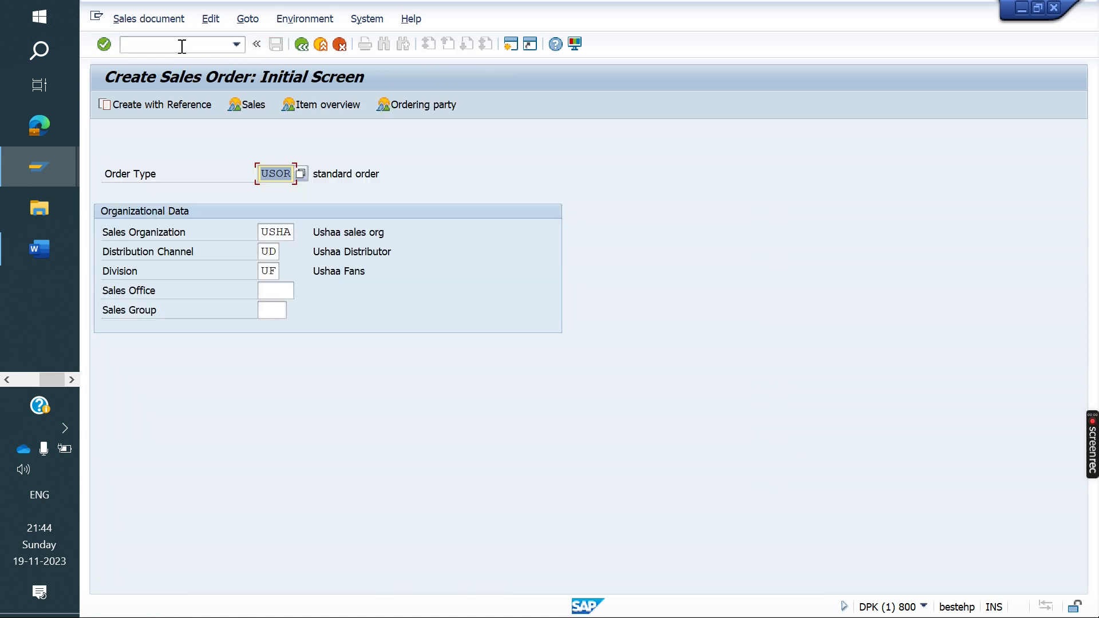
key("Return")
key("Down")
key("Return")
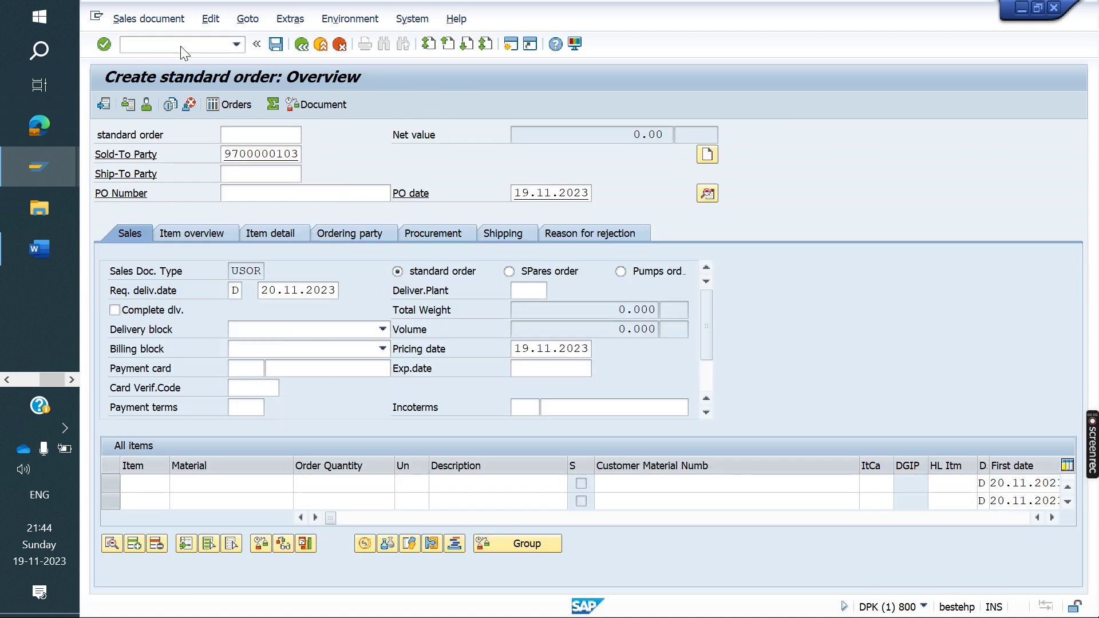
Step: Enter the PO number EXCHANGE RATE and add material US_FAN_2023 with an order quantity of 1 to the order
key("Return")
key("Down")
key("Return")
key("Return")
key("Down")
key("Return")
key("Return")
key("Return")
left_click(380, 483)
type("1")
key("Return")
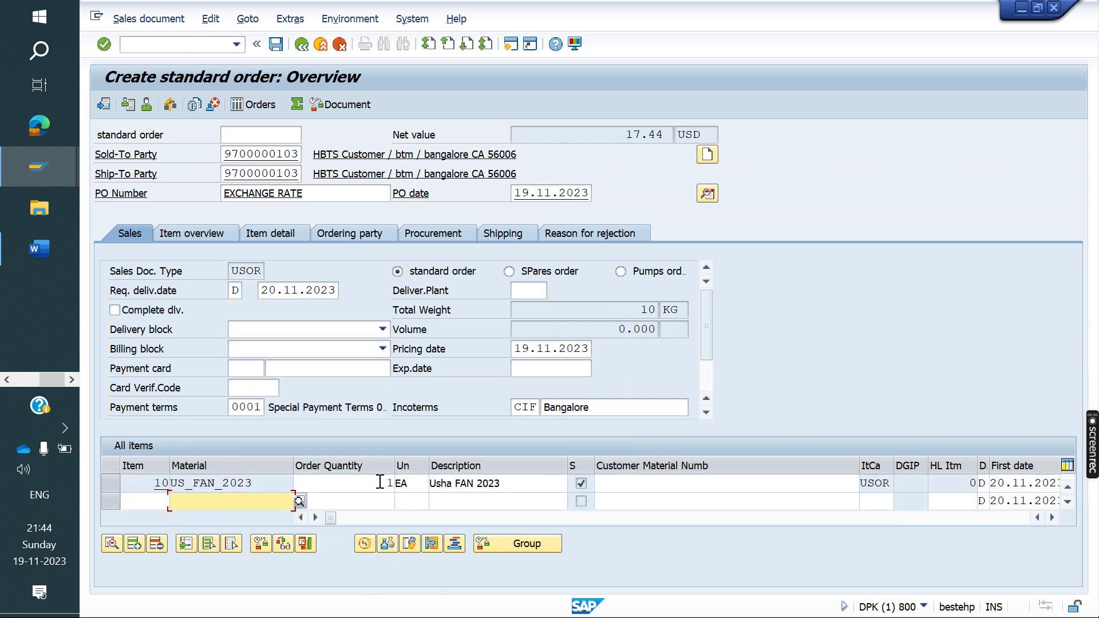
Step: Try to change the document currency to AUD in the new order's header data
left_click(707, 195)
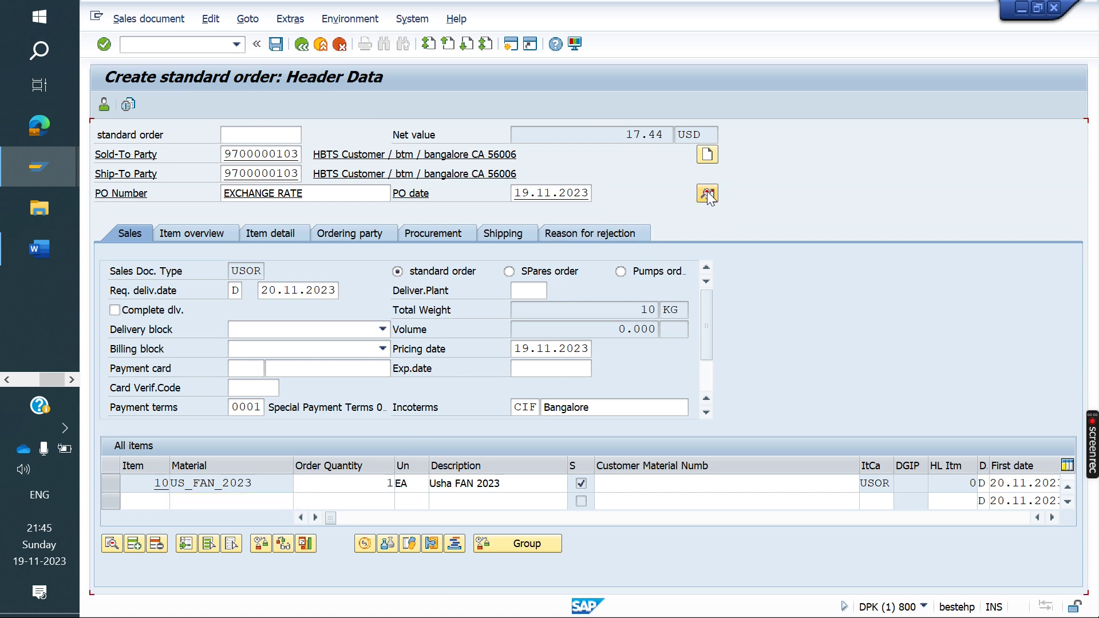
double_click(248, 427)
key("Delete")
type("AUD")
key("Return")
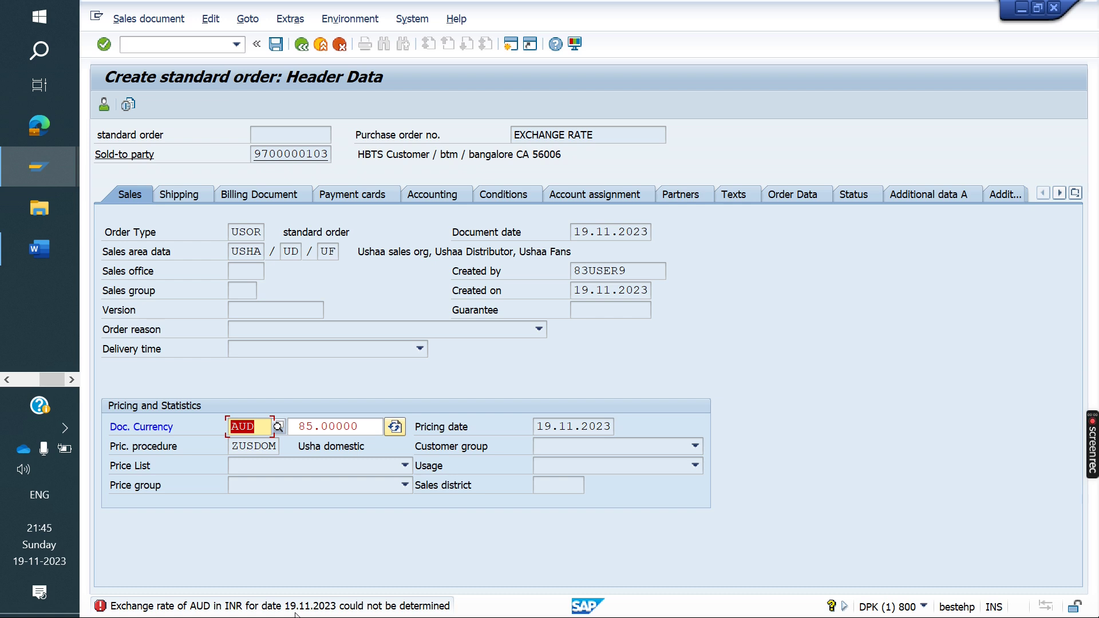
Step: Set the order's document currency to USD in the header data and return to the order overview
key("BackSpace")
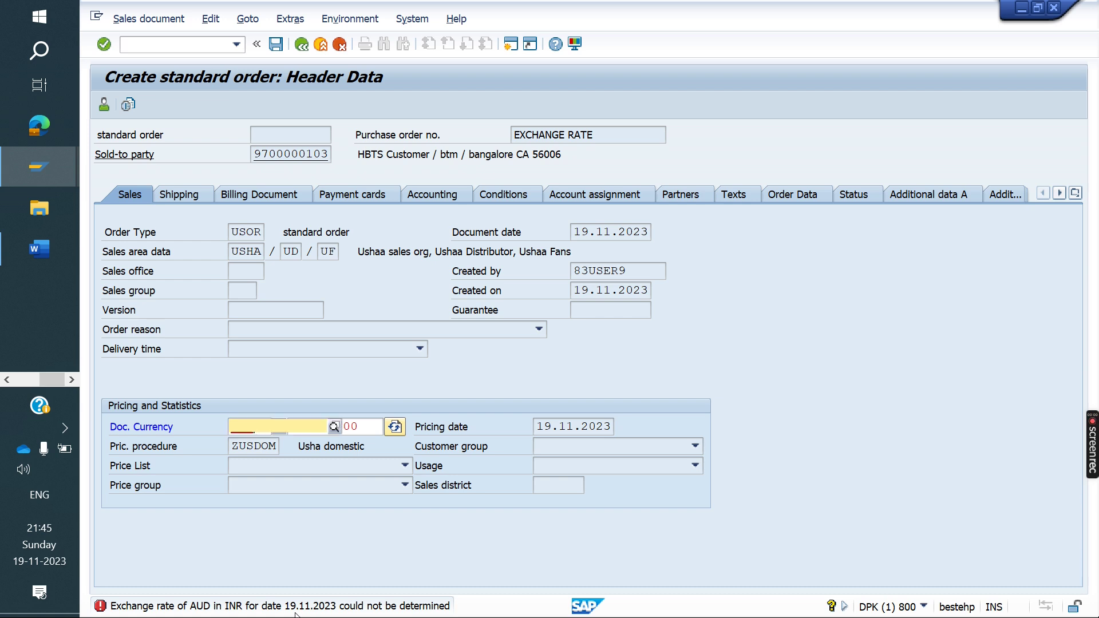
type("usd")
key("Return")
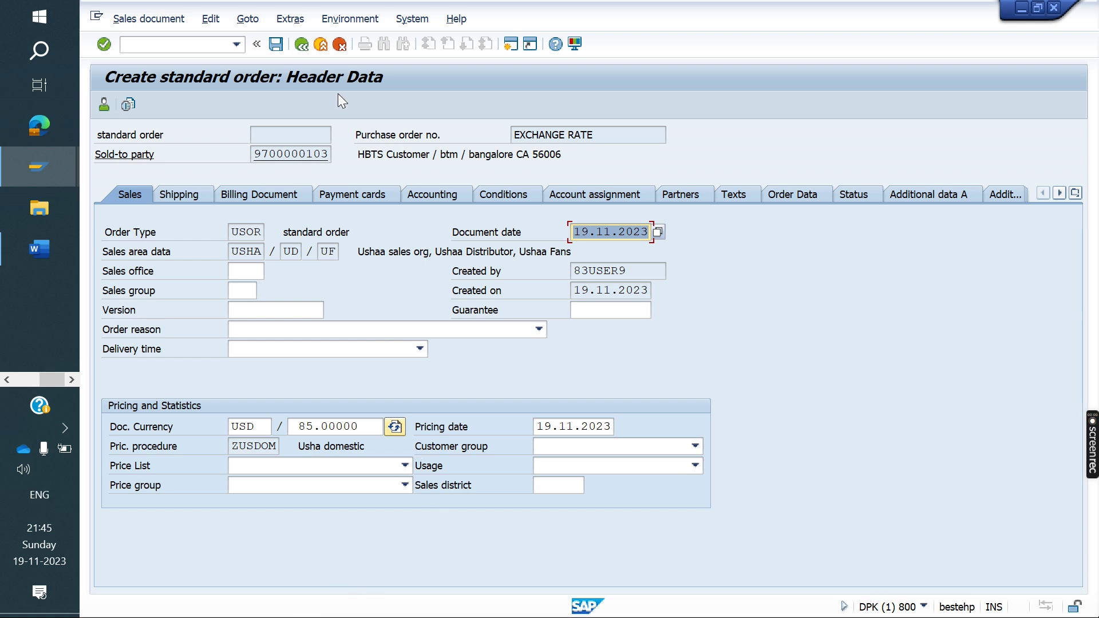
left_click(297, 46)
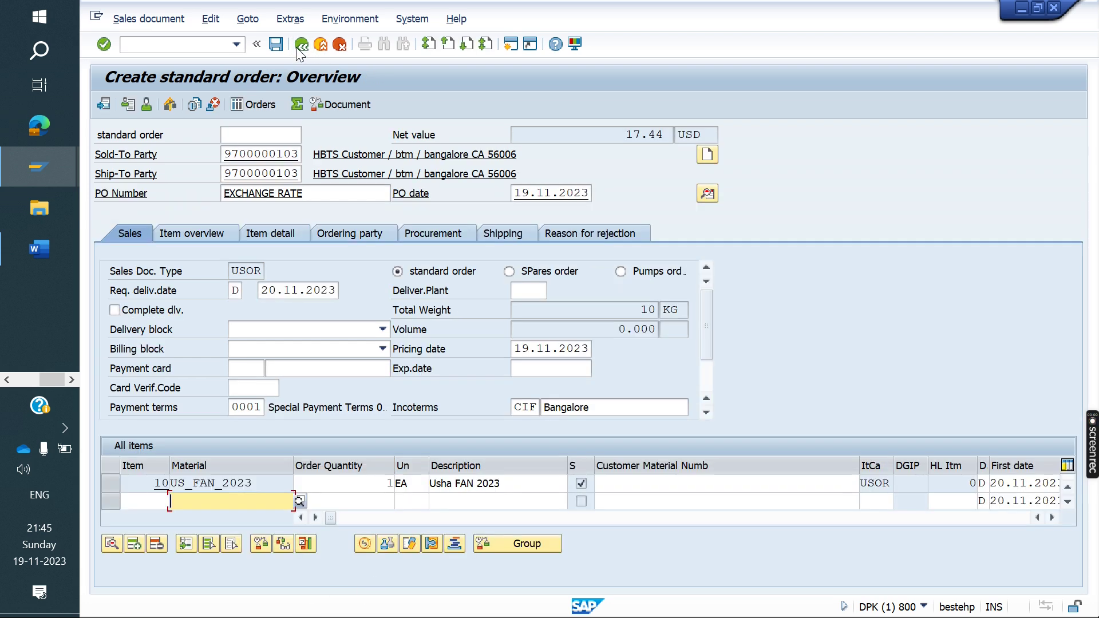
Step: Switch to the WELCOME TO YOU.docx document in Word
left_click(44, 245)
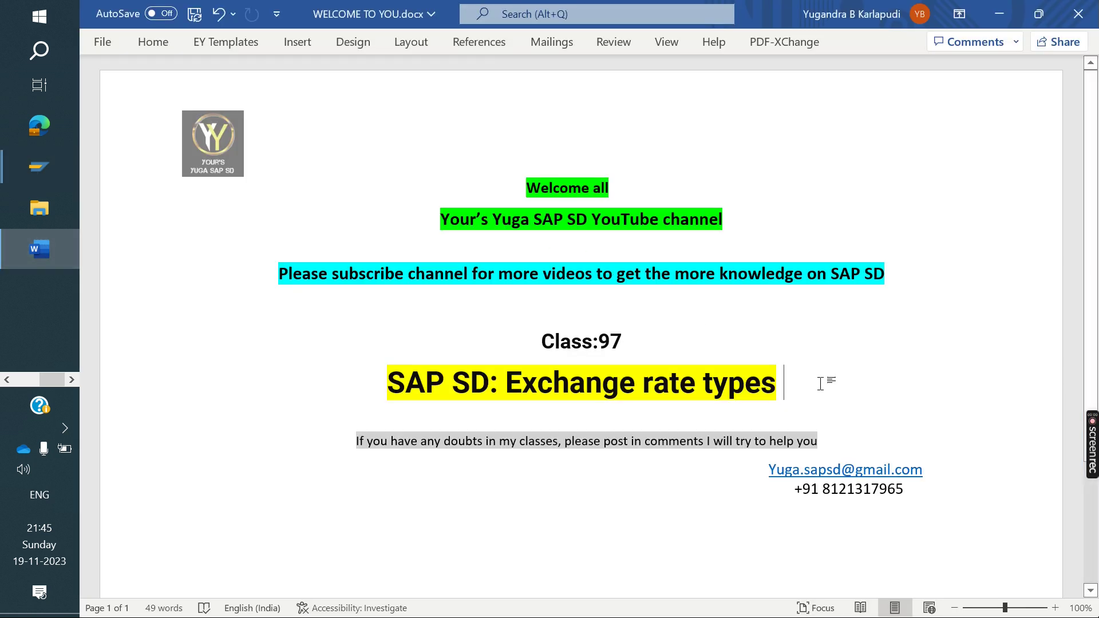